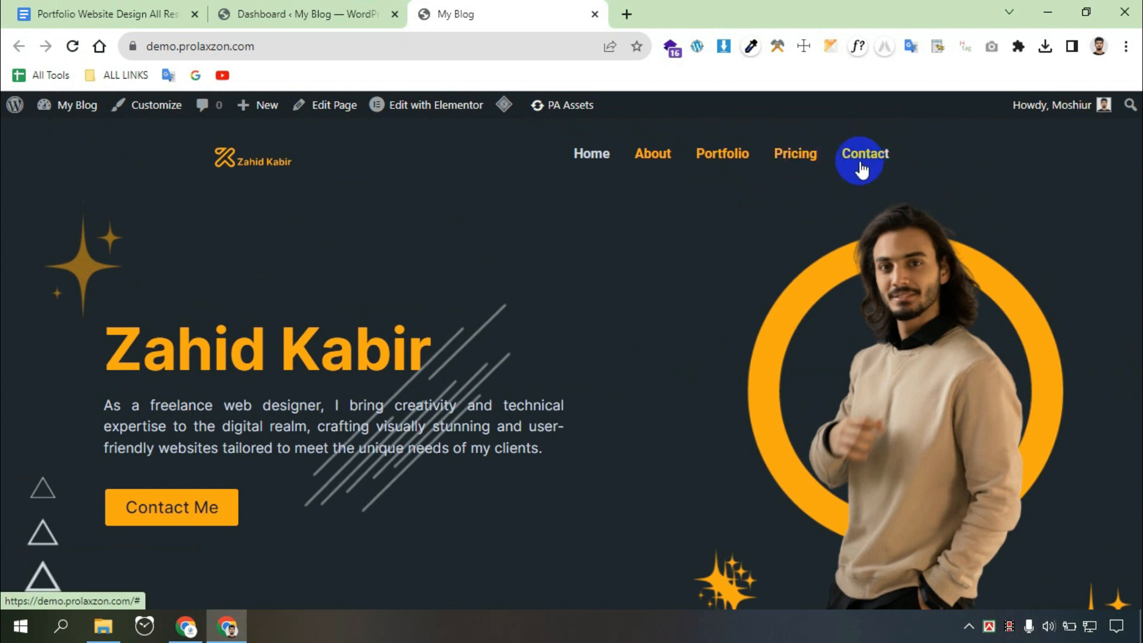
# From the WordPress dashboard's page list, open the Home page for editing with Elementor in a new browser tab.
pyautogui.click(327, 7)
pyautogui.moveTo(67, 273)
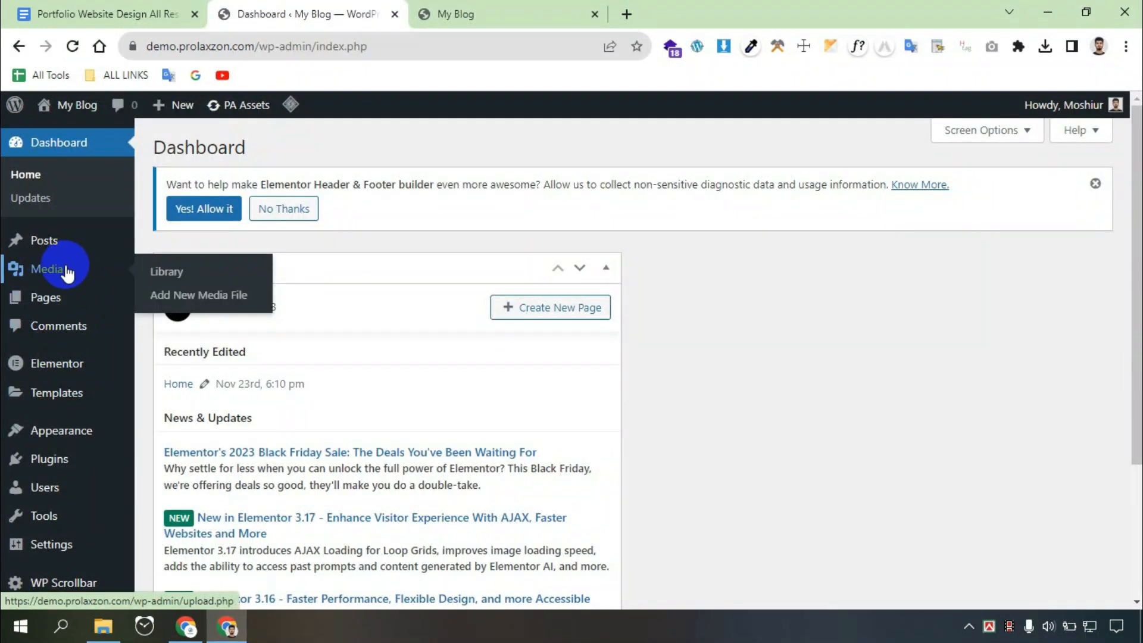
pyautogui.click(37, 306)
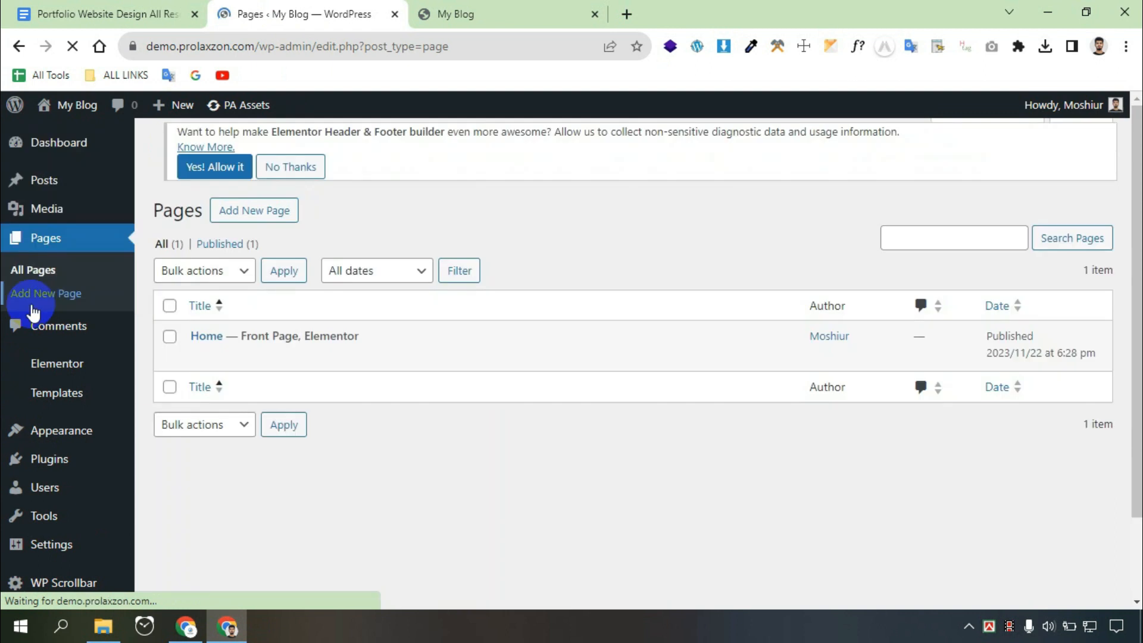
pyautogui.moveTo(326, 352)
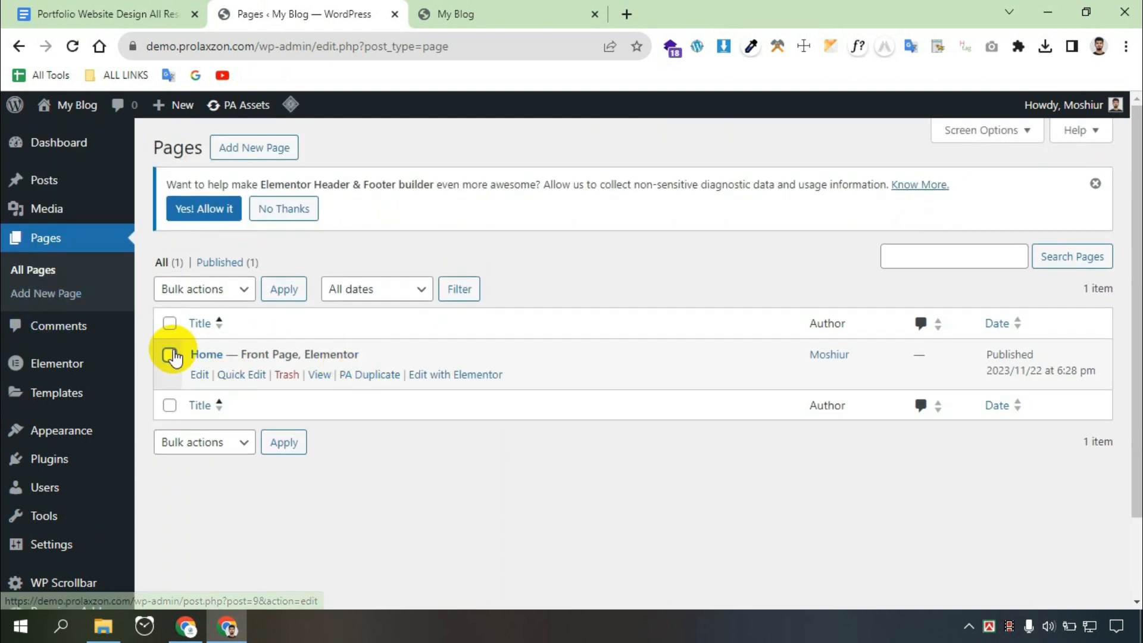
pyautogui.rightClick(466, 383)
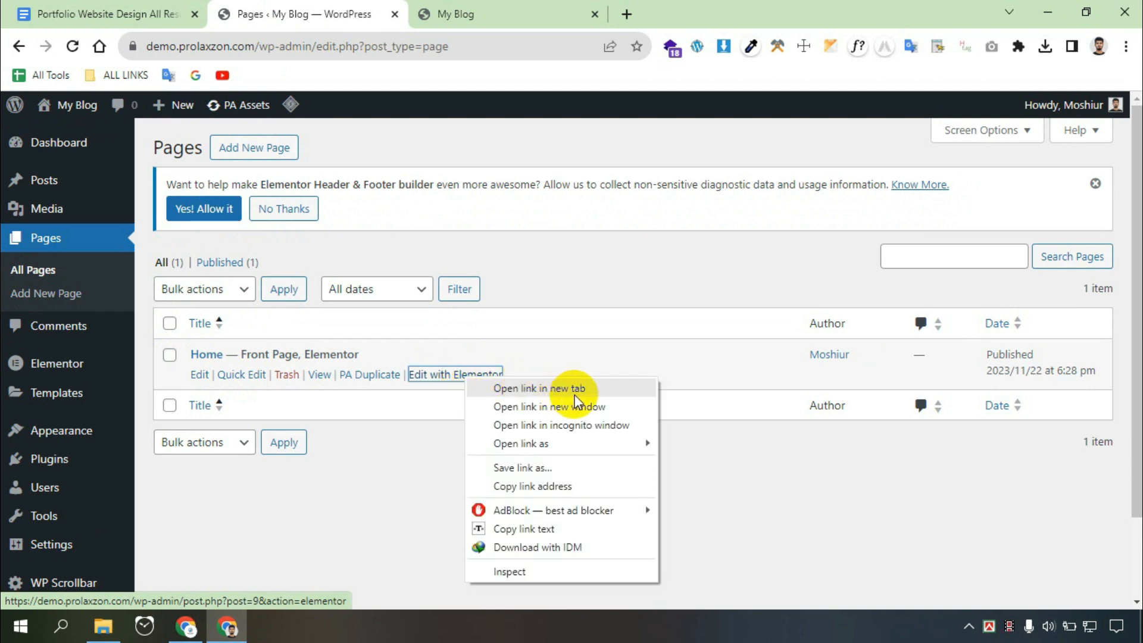
pyautogui.click(558, 391)
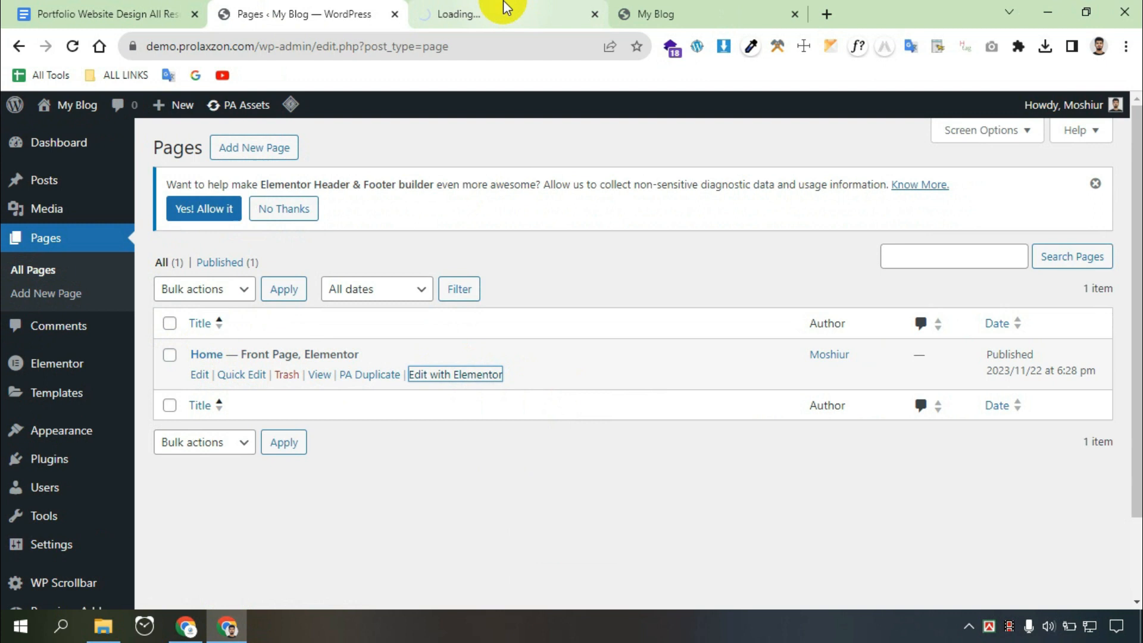
pyautogui.click(502, 7)
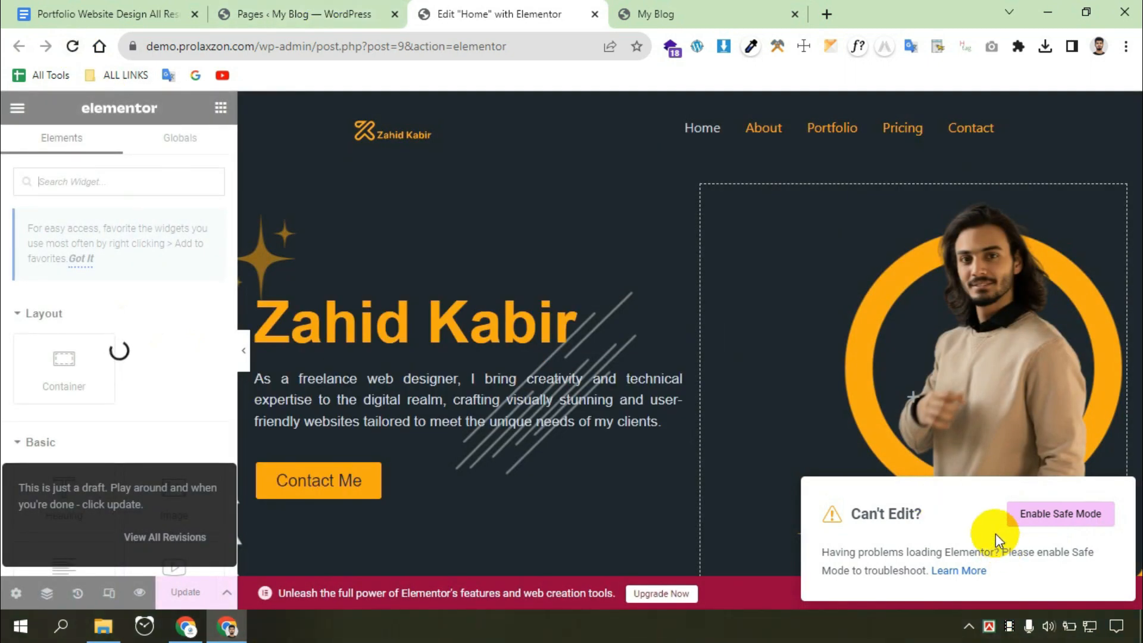
# In Elementor's advanced settings, set Switch Editor Loader Method to Enable and save the changes.
pyautogui.click(248, 13)
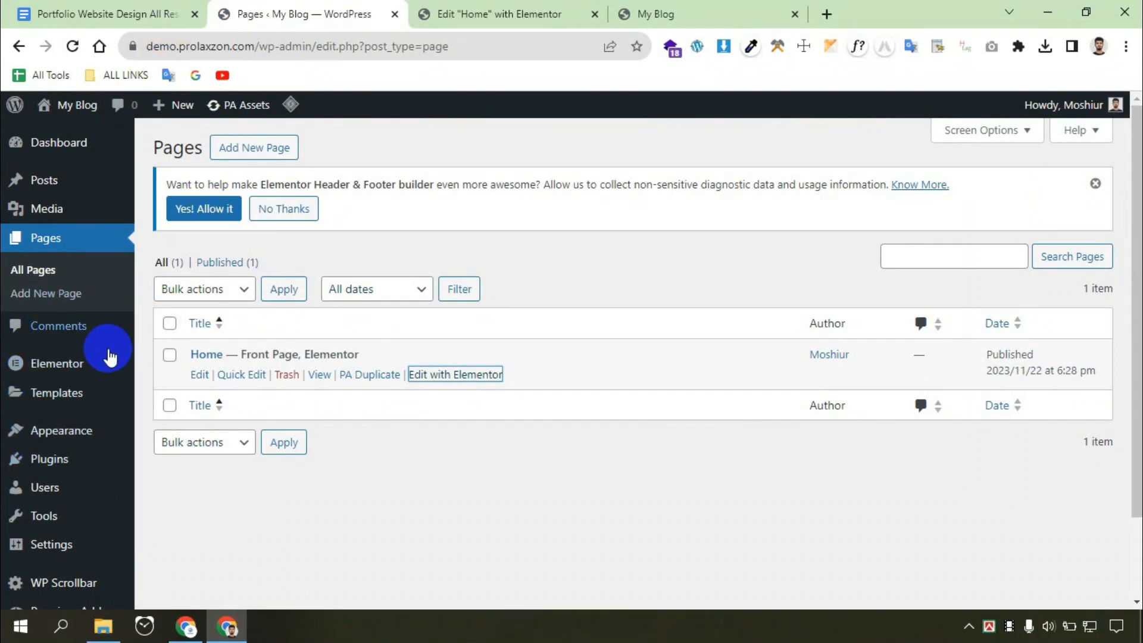
pyautogui.click(73, 366)
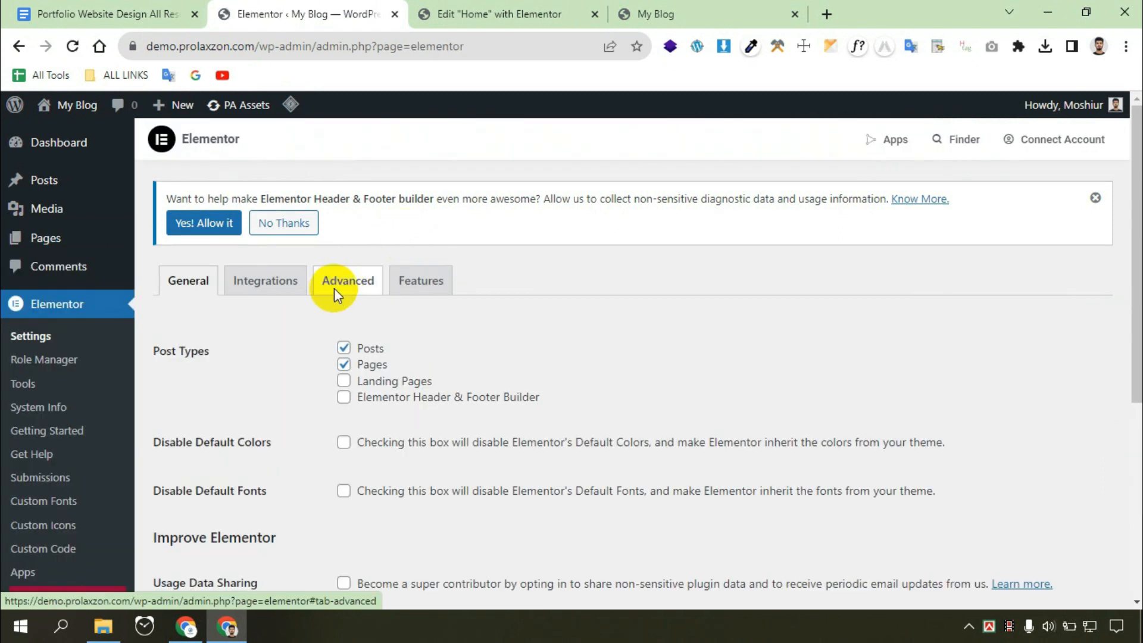
pyautogui.click(336, 288)
pyautogui.scroll(-2, 548, 276)
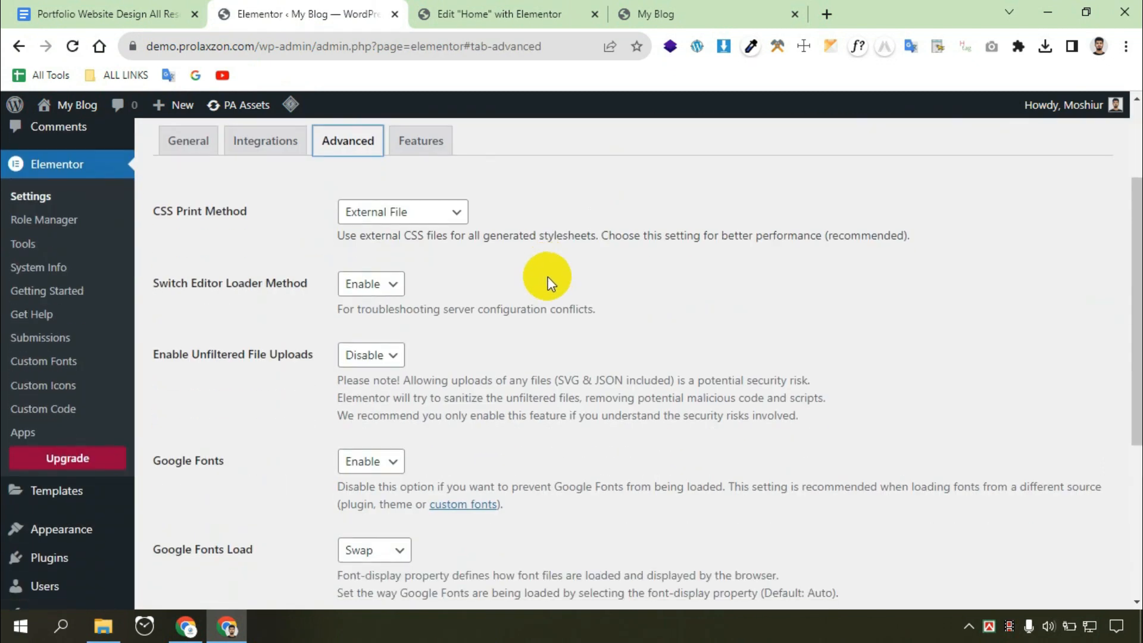
pyautogui.click(358, 285)
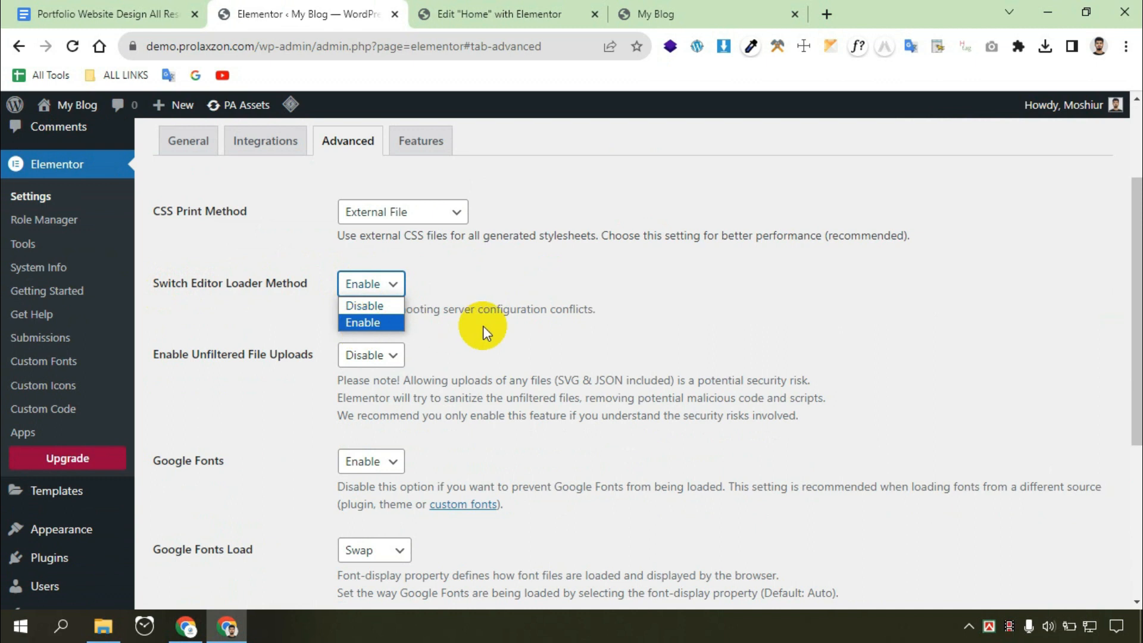
pyautogui.click(383, 326)
pyautogui.scroll(-5, 363, 416)
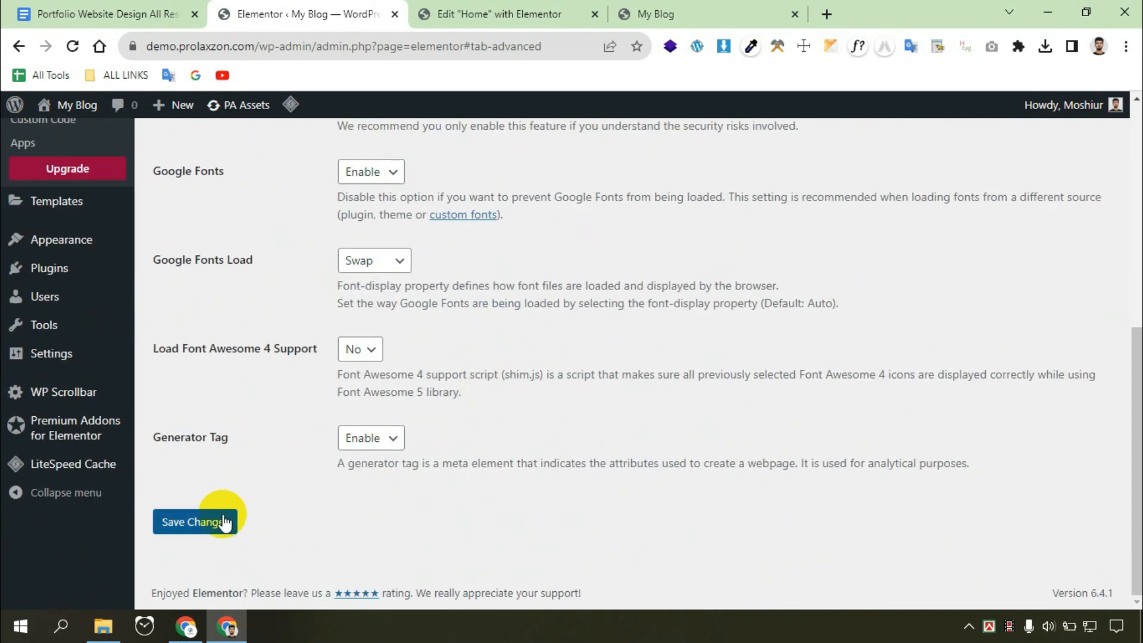
pyautogui.click(224, 522)
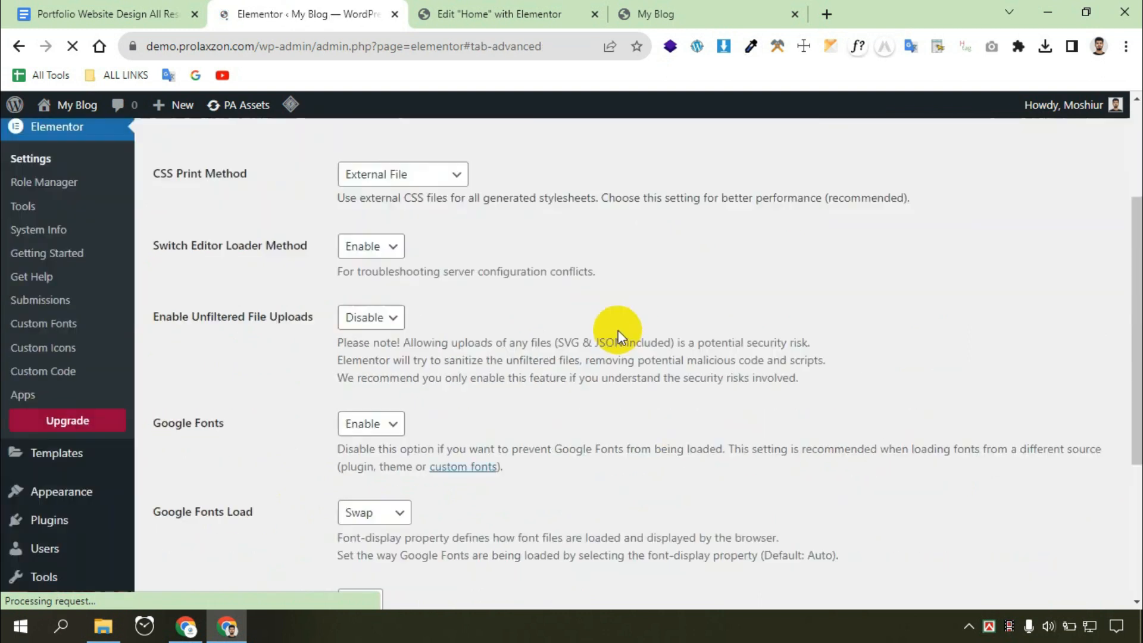
# Back in the Home page editor, dismiss the upgrade banner and add a single-column, downward-direction container below the Who Am I section.
pyautogui.click(492, 8)
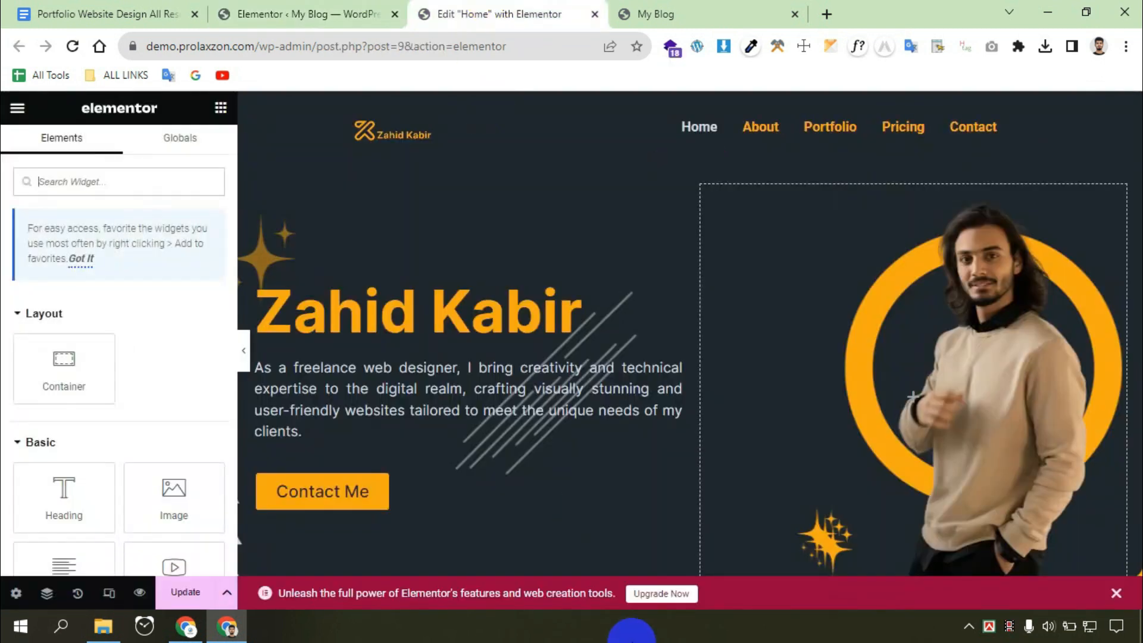
pyautogui.click(1115, 593)
pyautogui.scroll(-4, 732, 357)
pyautogui.scroll(-3, 548, 408)
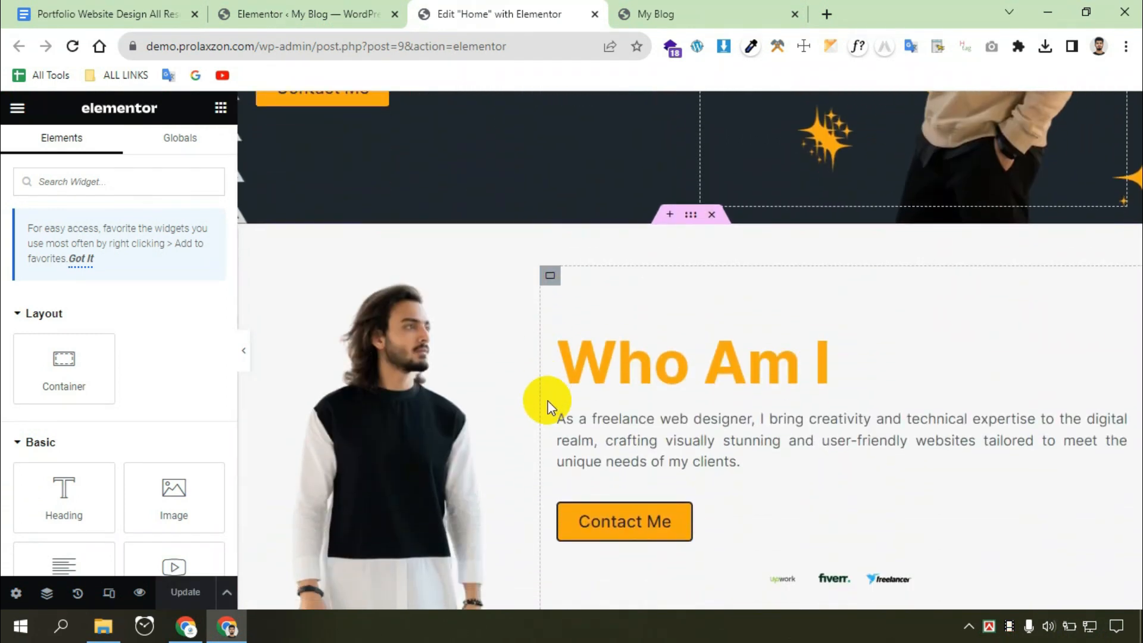
pyautogui.scroll(-5, 548, 404)
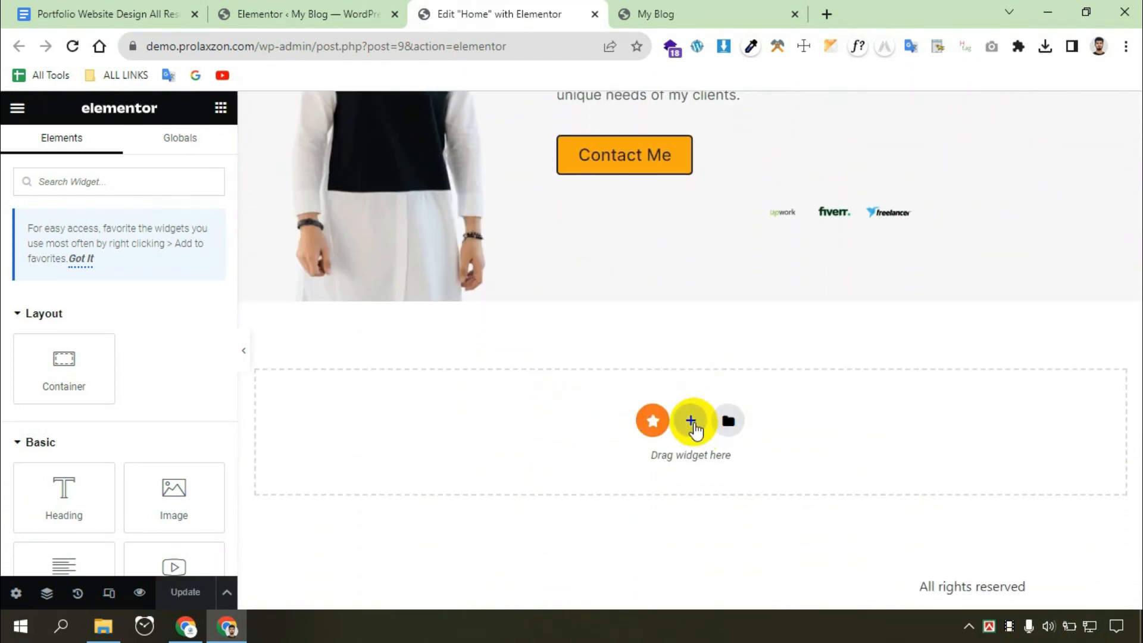
pyautogui.click(691, 421)
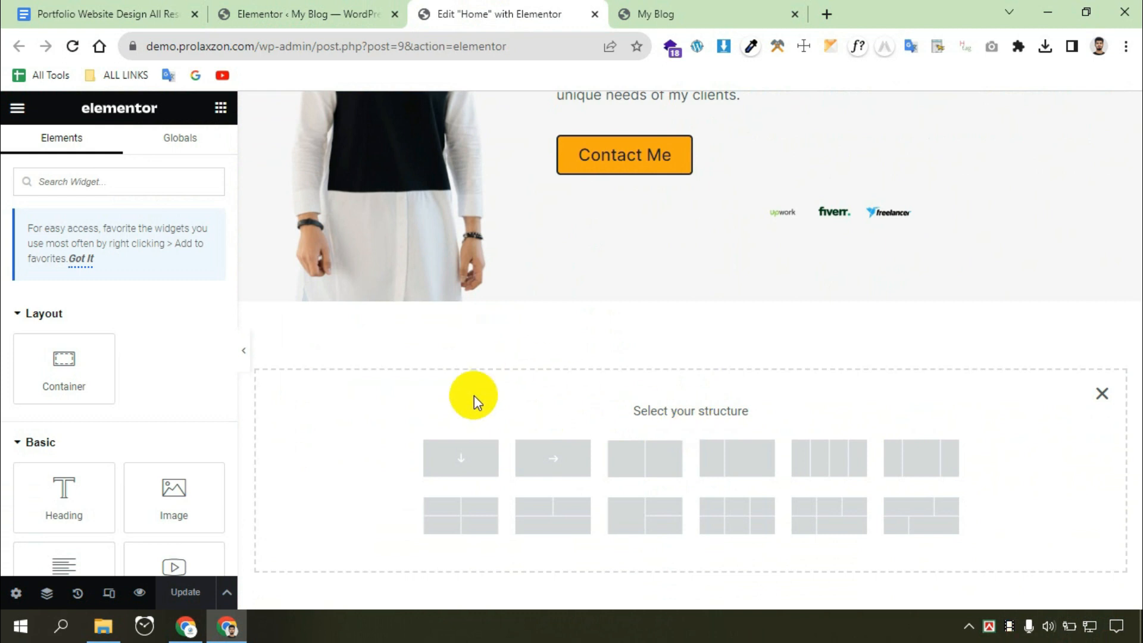
pyautogui.click(457, 457)
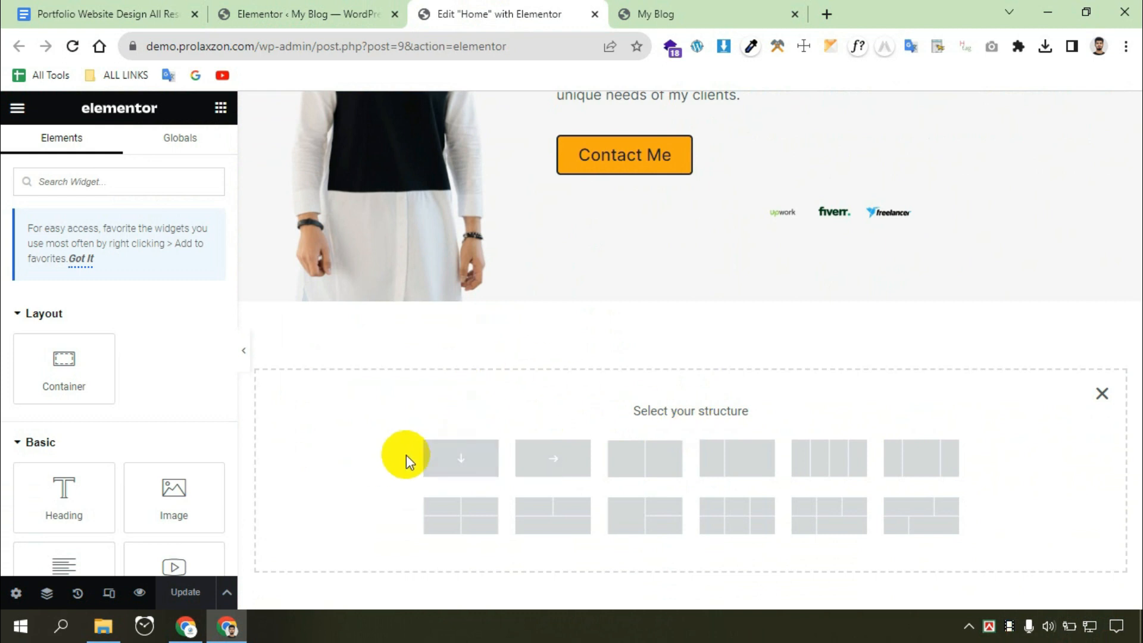
pyautogui.click(460, 459)
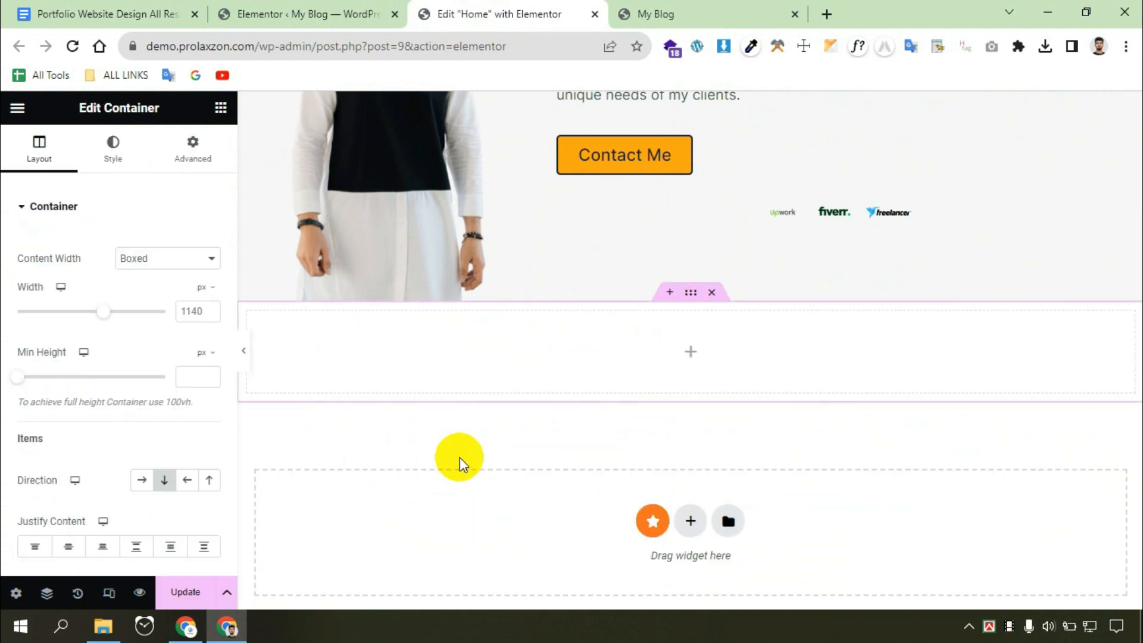
pyautogui.scroll(3, 529, 422)
pyautogui.scroll(1, 573, 449)
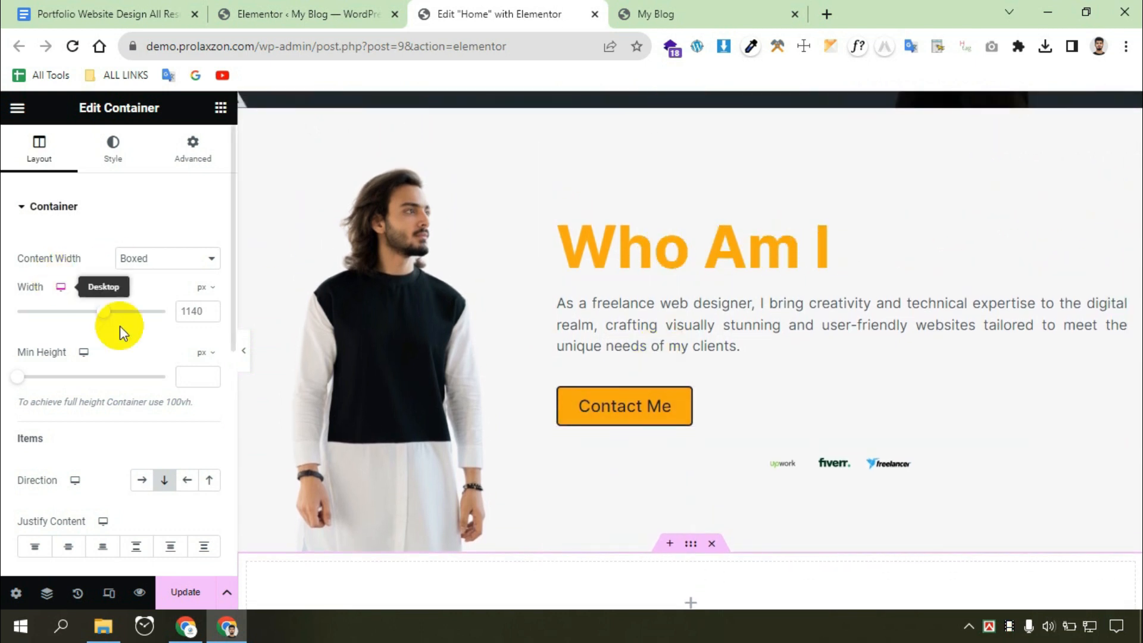
pyautogui.click(220, 107)
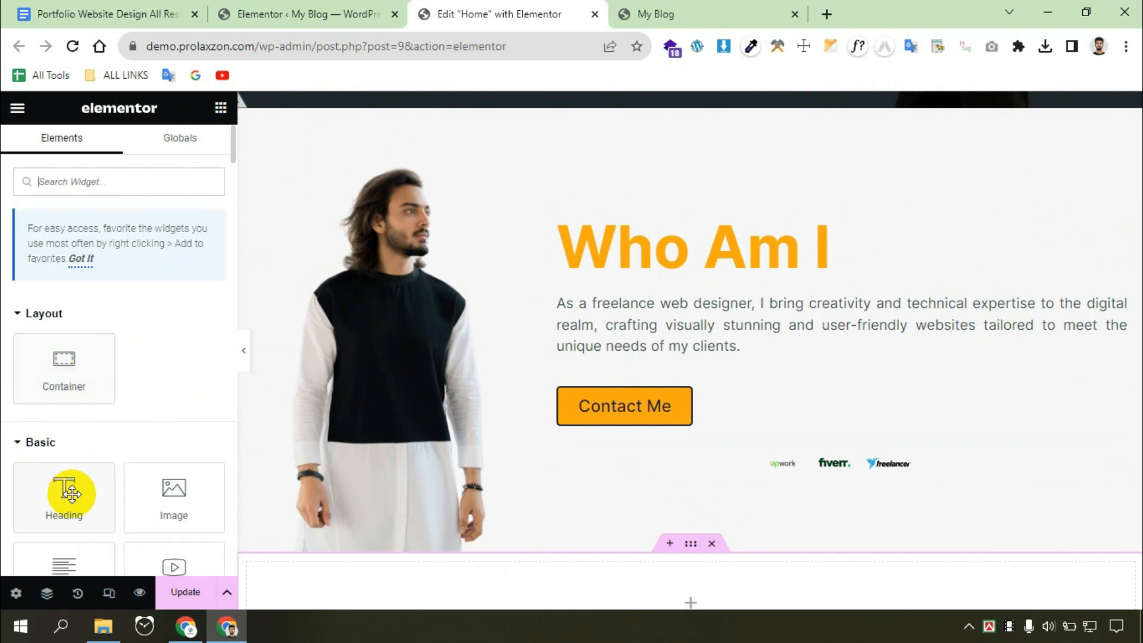
pyautogui.scroll(-2, 605, 262)
pyautogui.scroll(-2, 82, 452)
pyautogui.moveTo(51, 357); pyautogui.dragTo(651, 513)
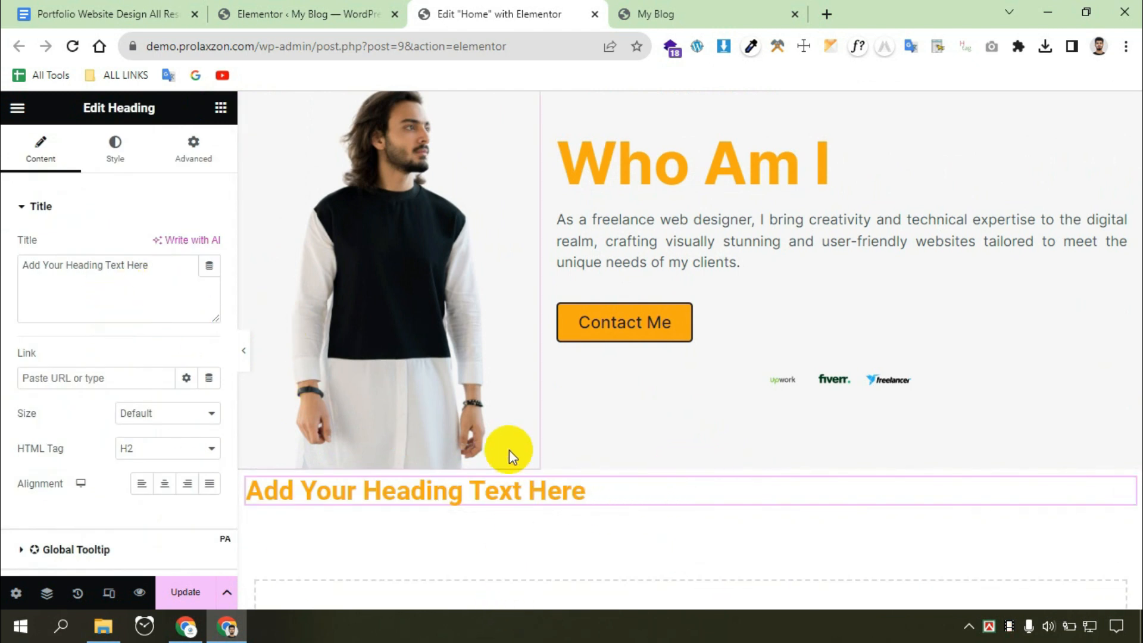
pyautogui.rightClick(526, 495)
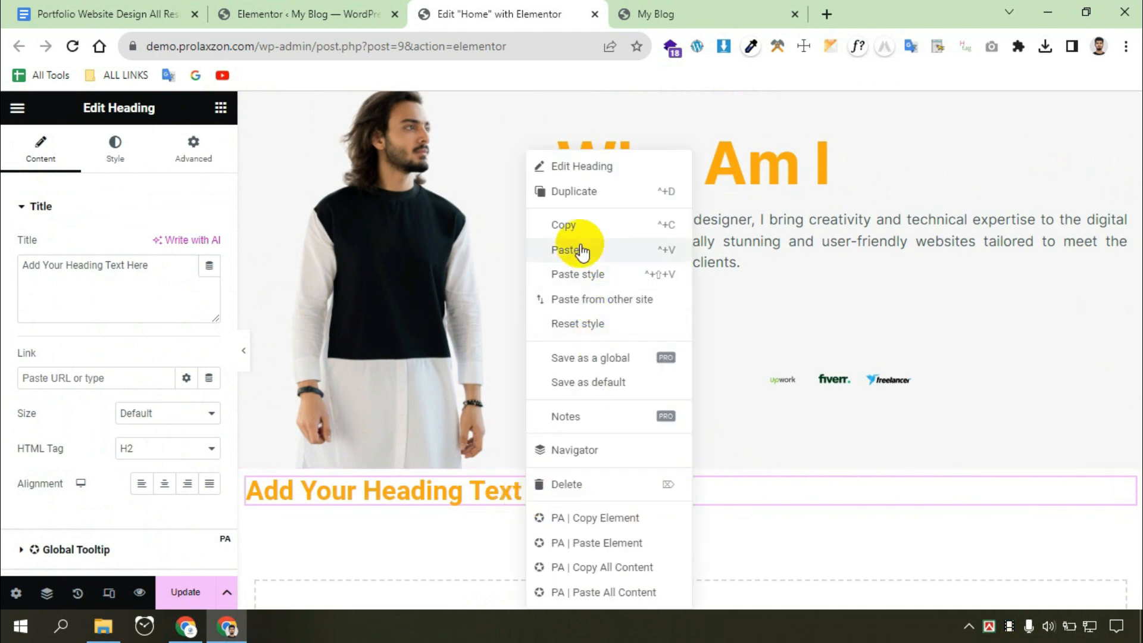
pyautogui.click(567, 485)
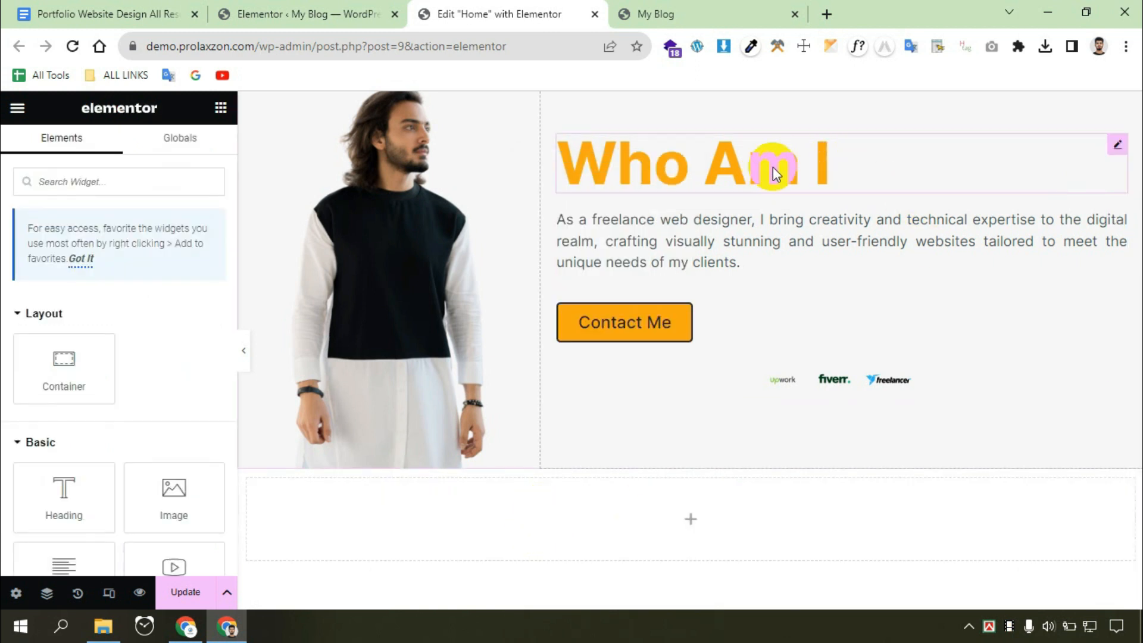
# Copy the "Who Am I" heading into the new empty container and center-align the copy.
pyautogui.rightClick(732, 173)
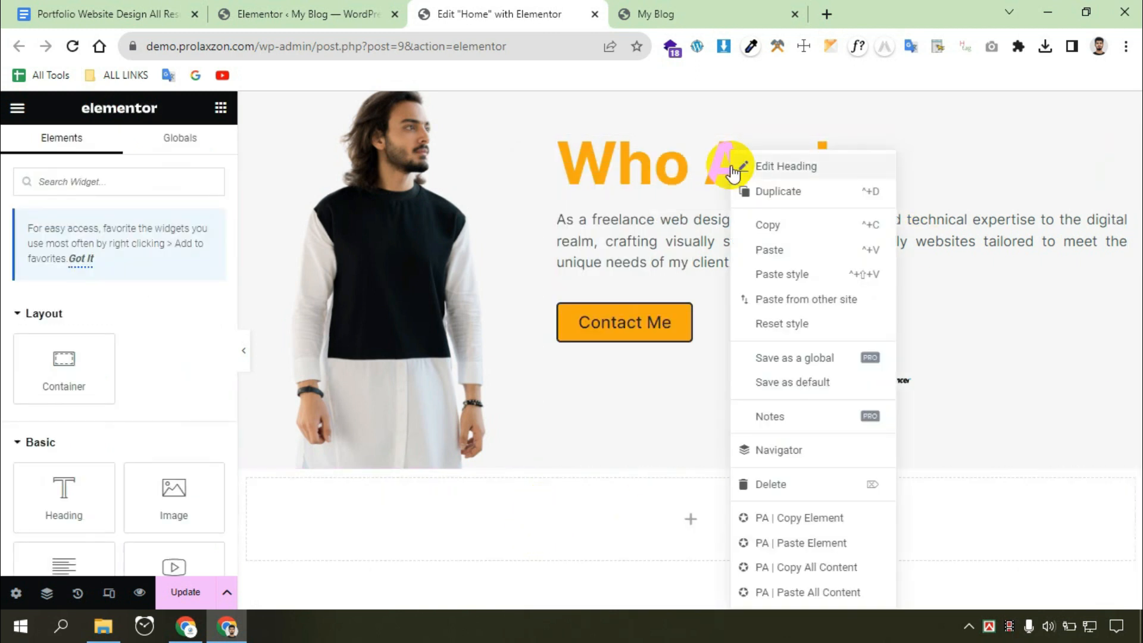
pyautogui.click(780, 237)
pyautogui.scroll(-2, 684, 459)
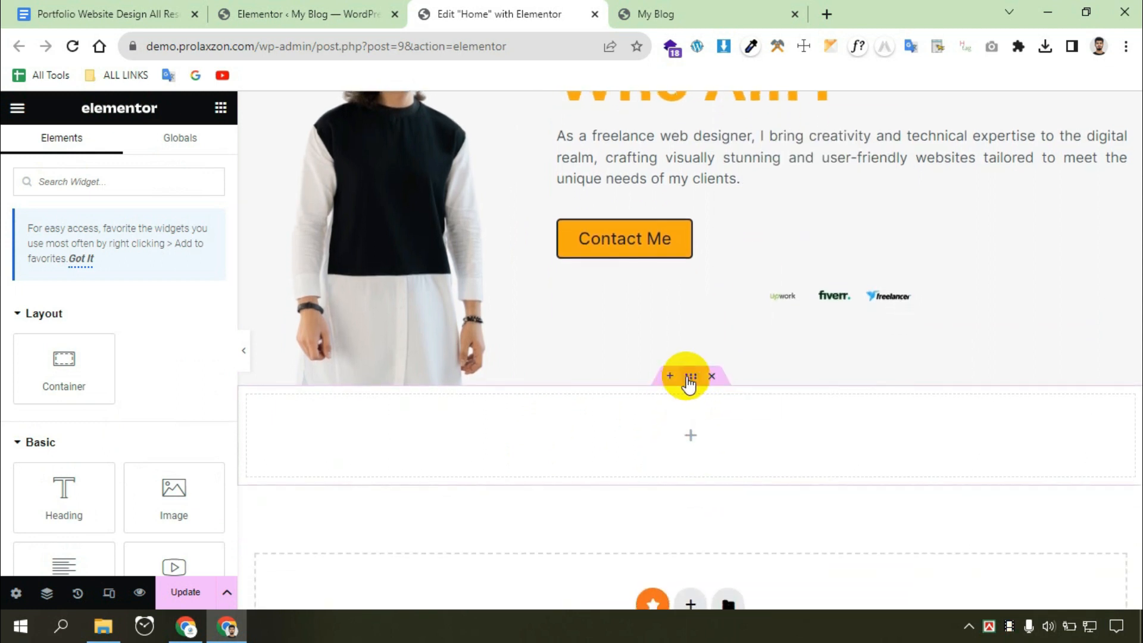
pyautogui.rightClick(691, 381)
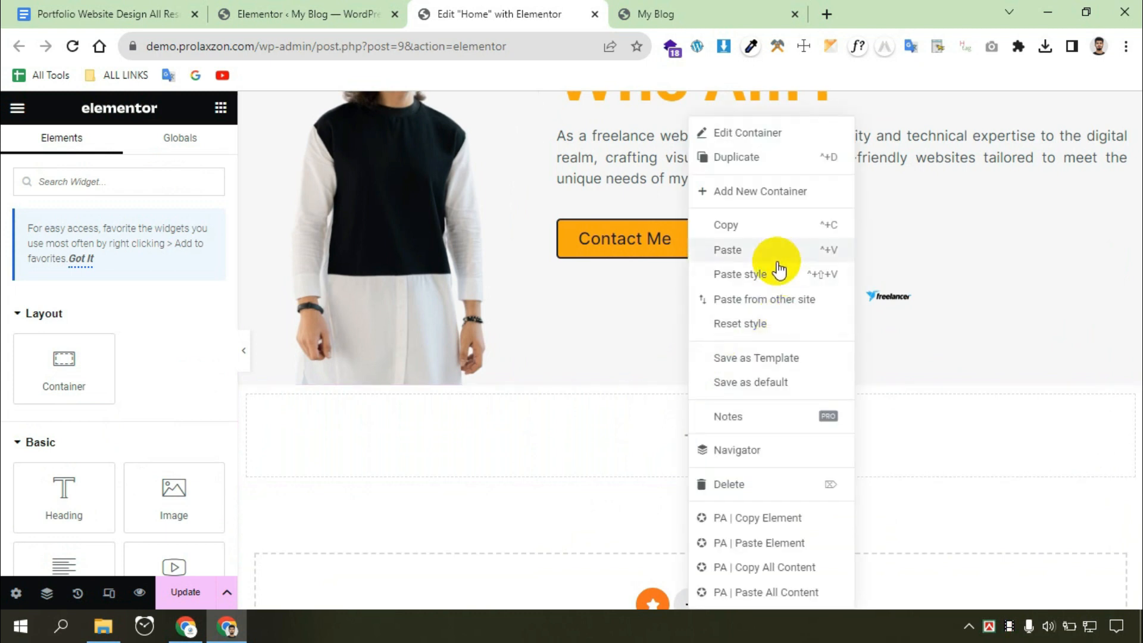
pyautogui.click(727, 250)
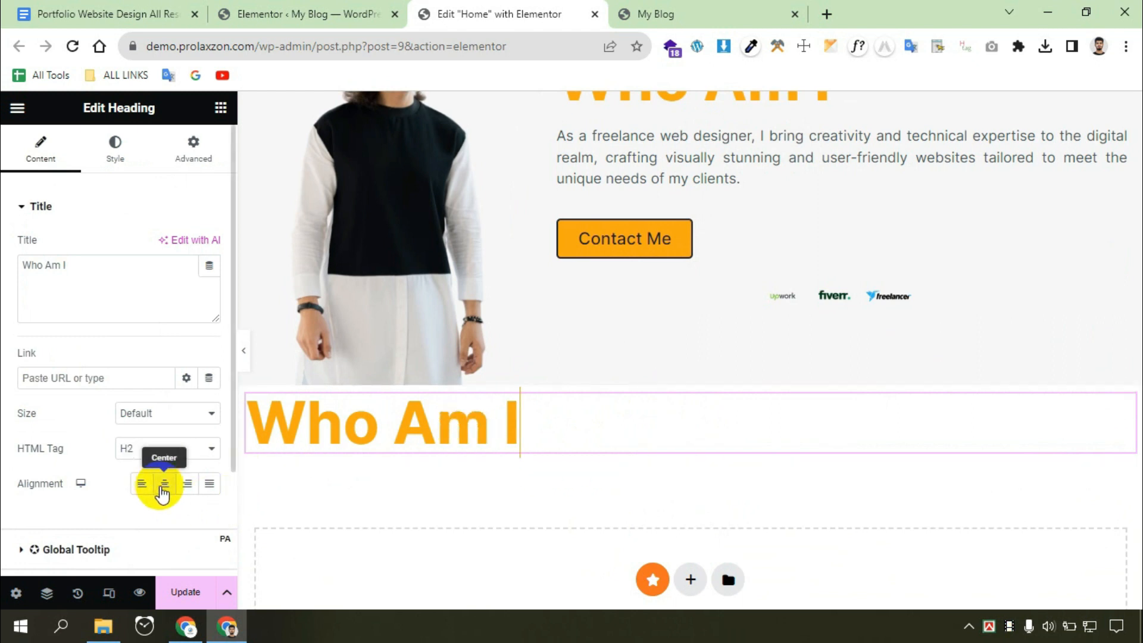
pyautogui.click(163, 487)
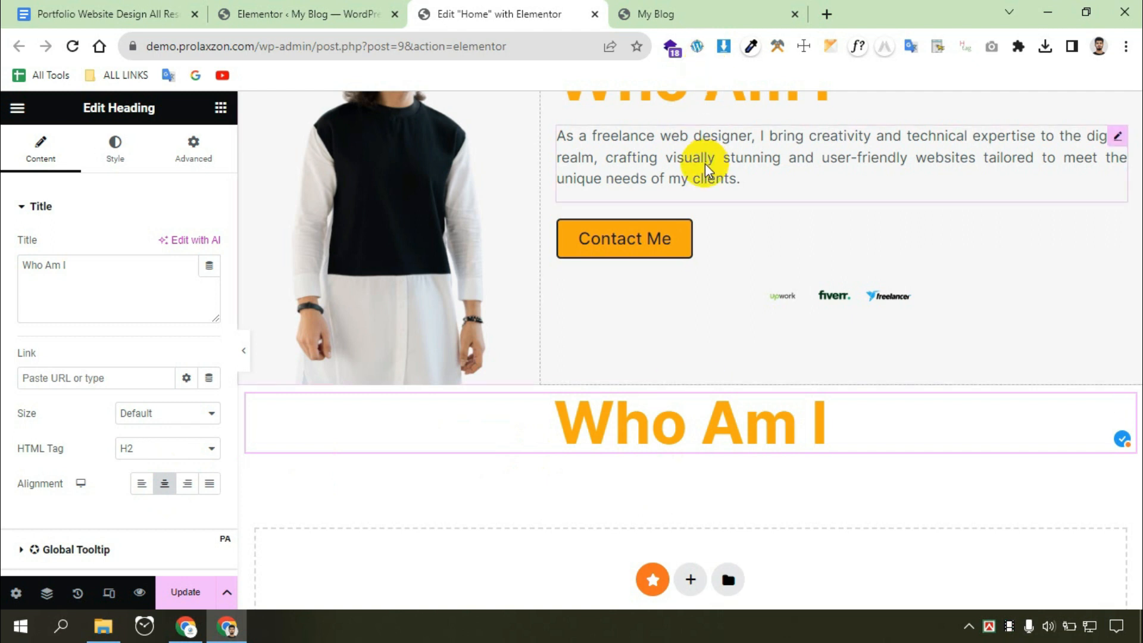
# Copy the Who Am I section's description paragraph and paste it under the heading in the new container.
pyautogui.rightClick(686, 161)
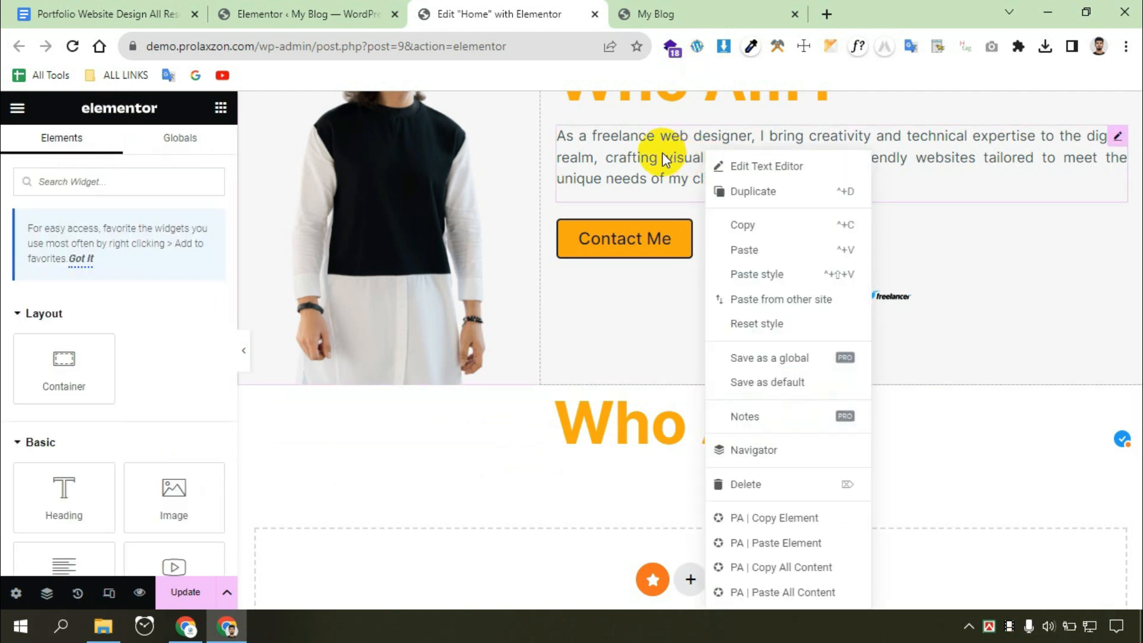
pyautogui.rightClick(663, 156)
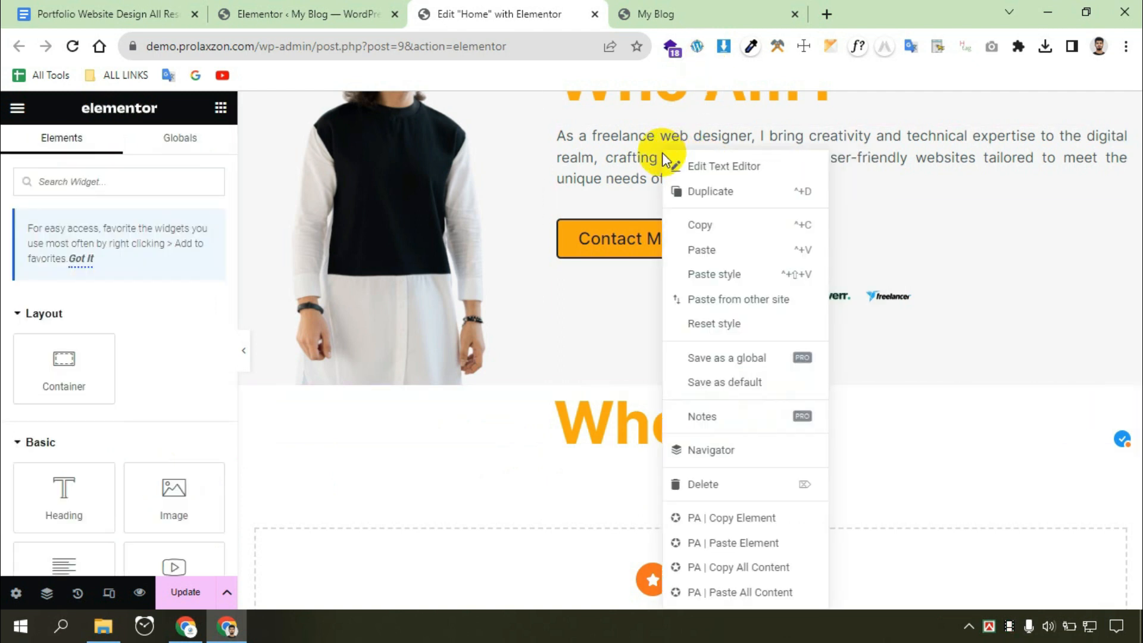
pyautogui.click(731, 240)
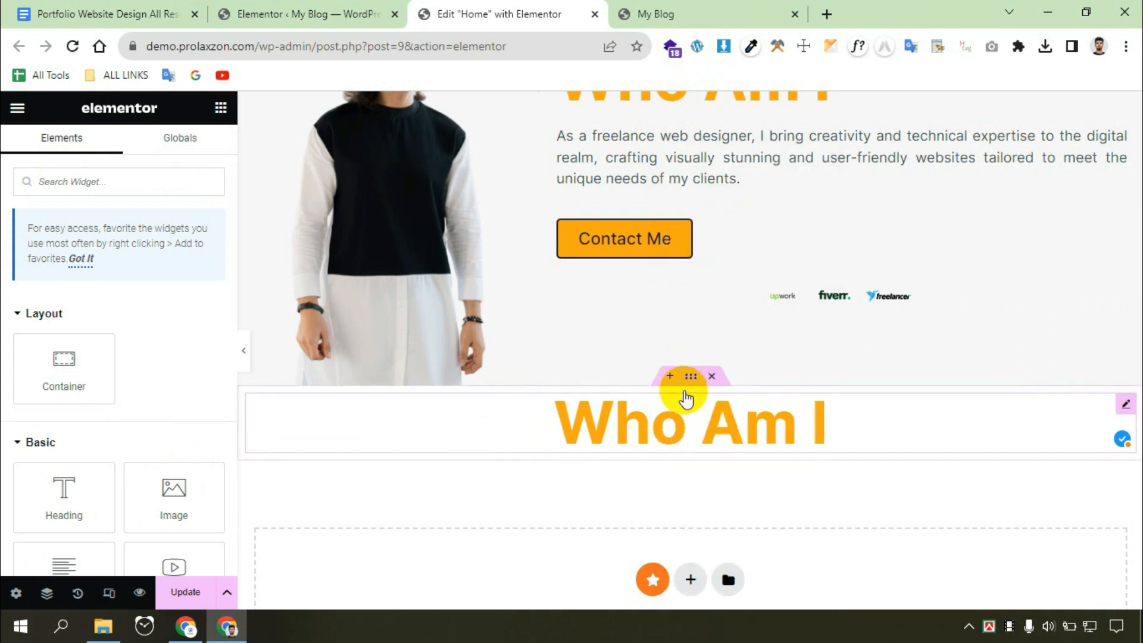
pyautogui.rightClick(689, 382)
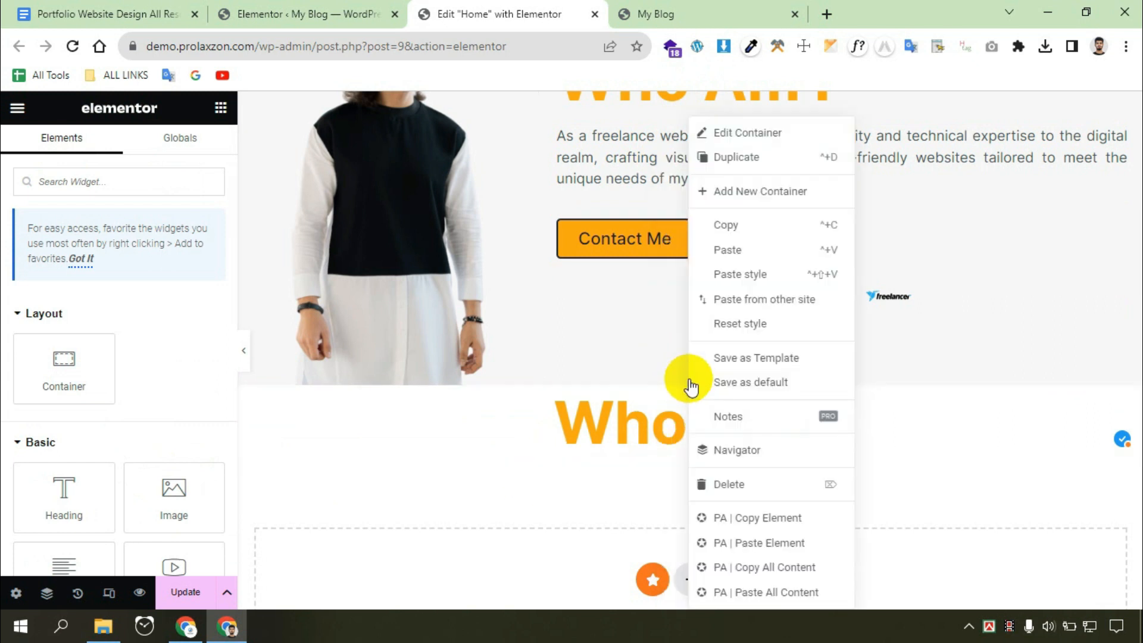
pyautogui.click(738, 253)
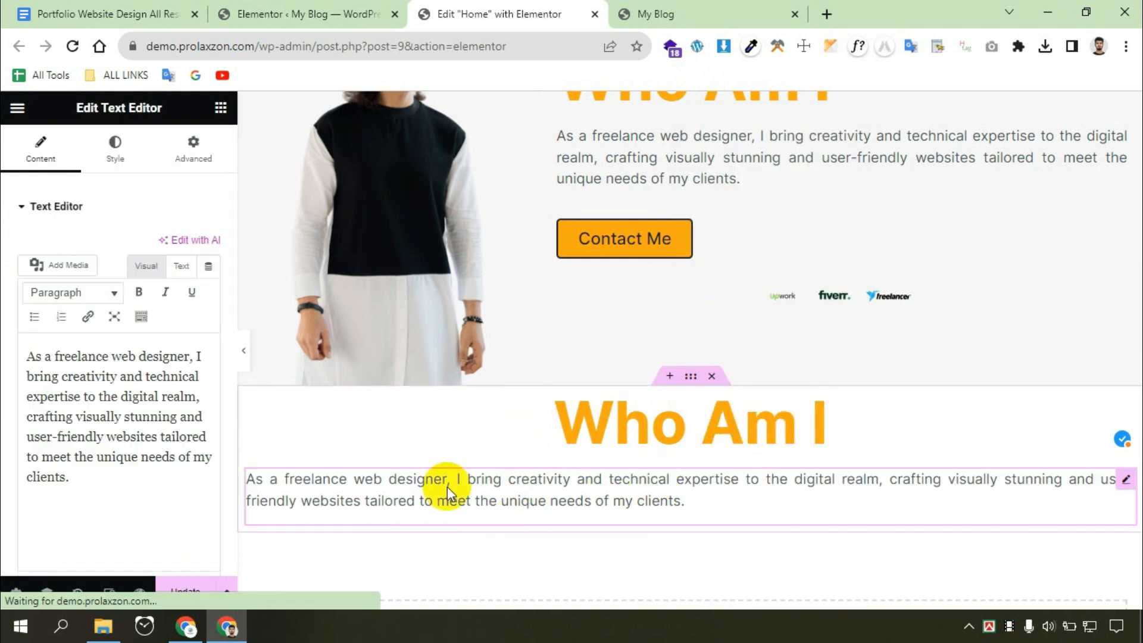
# Replace the copied description under the new "Who Am I" heading with the Portfolio Slogan text copied from the resource document.
pyautogui.moveTo(104, 493); pyautogui.dragTo(7, 351)
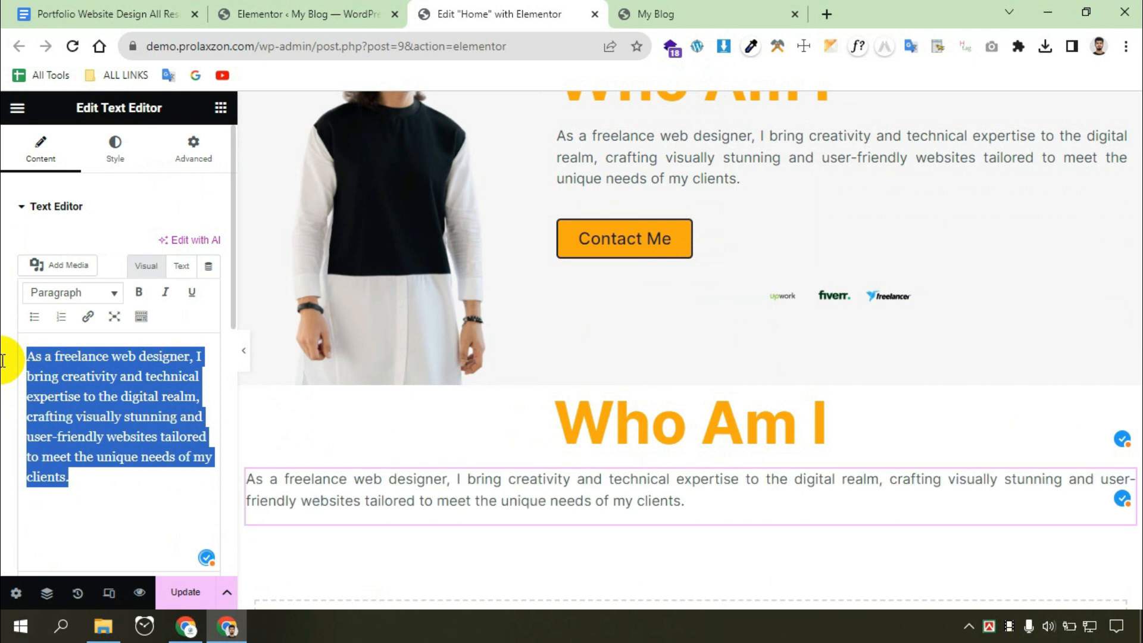
pyautogui.press('BackSpace')
pyautogui.click(24, 7)
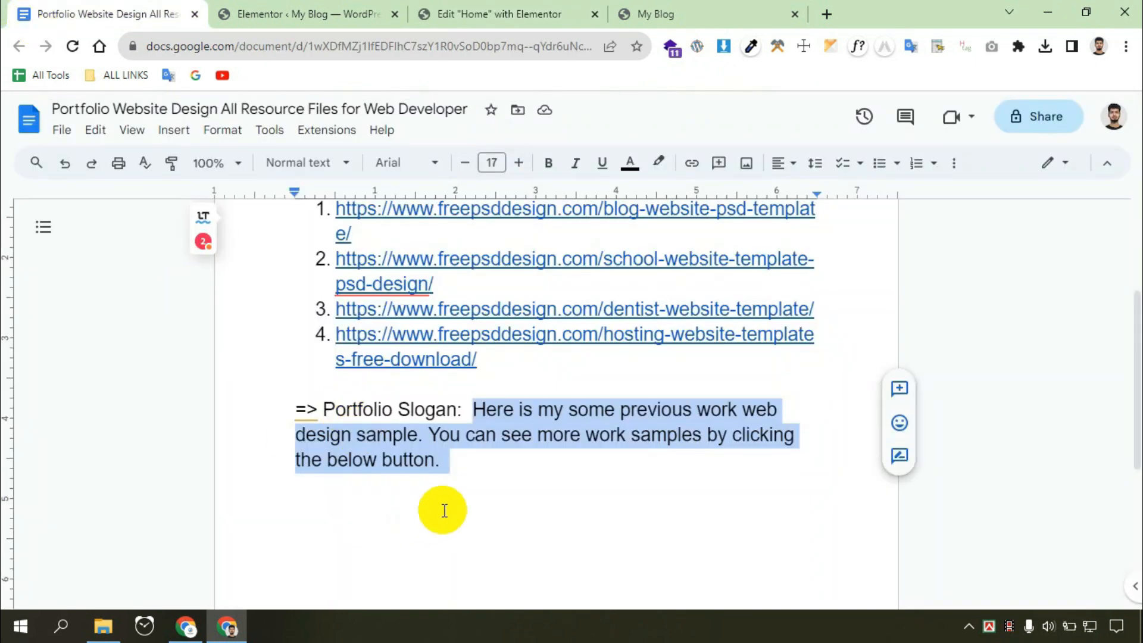
pyautogui.rightClick(534, 411)
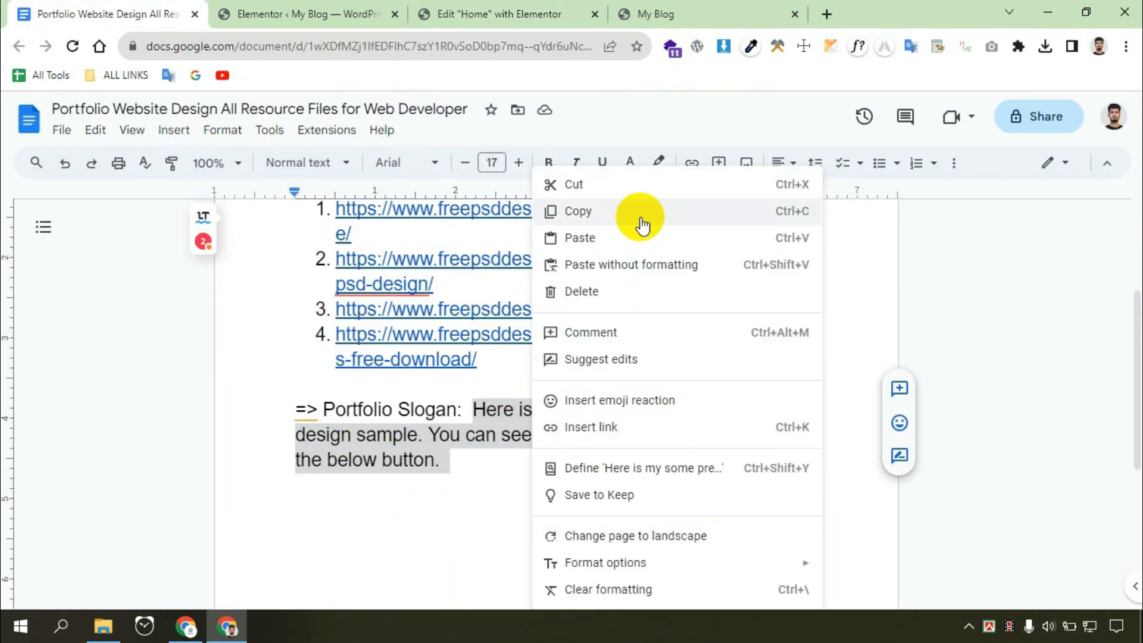
pyautogui.click(641, 224)
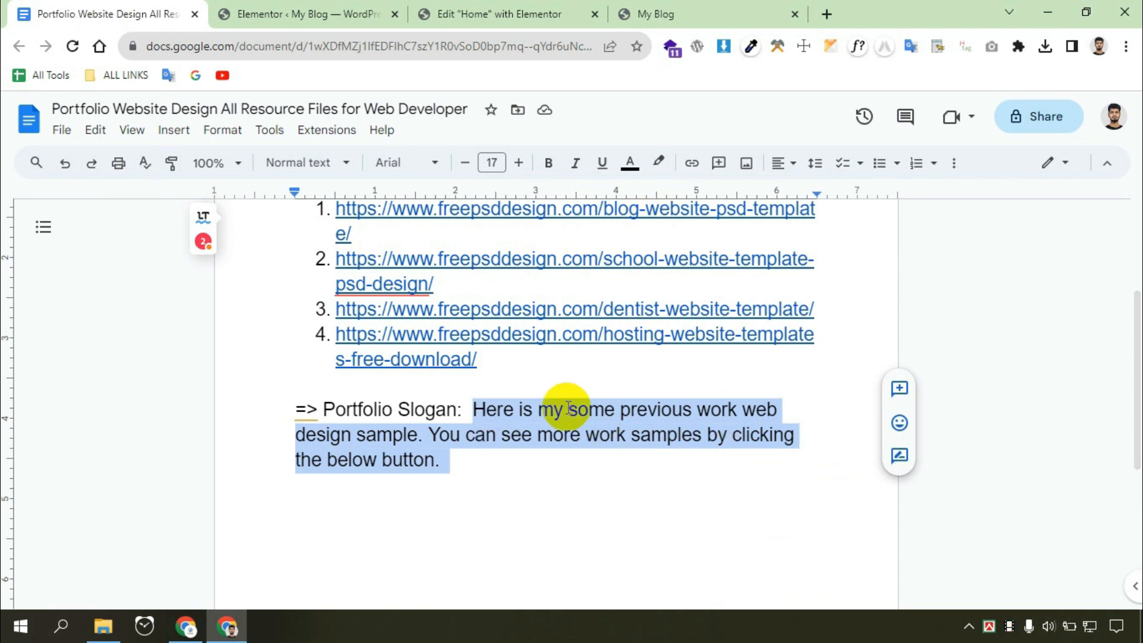
pyautogui.click(578, 466)
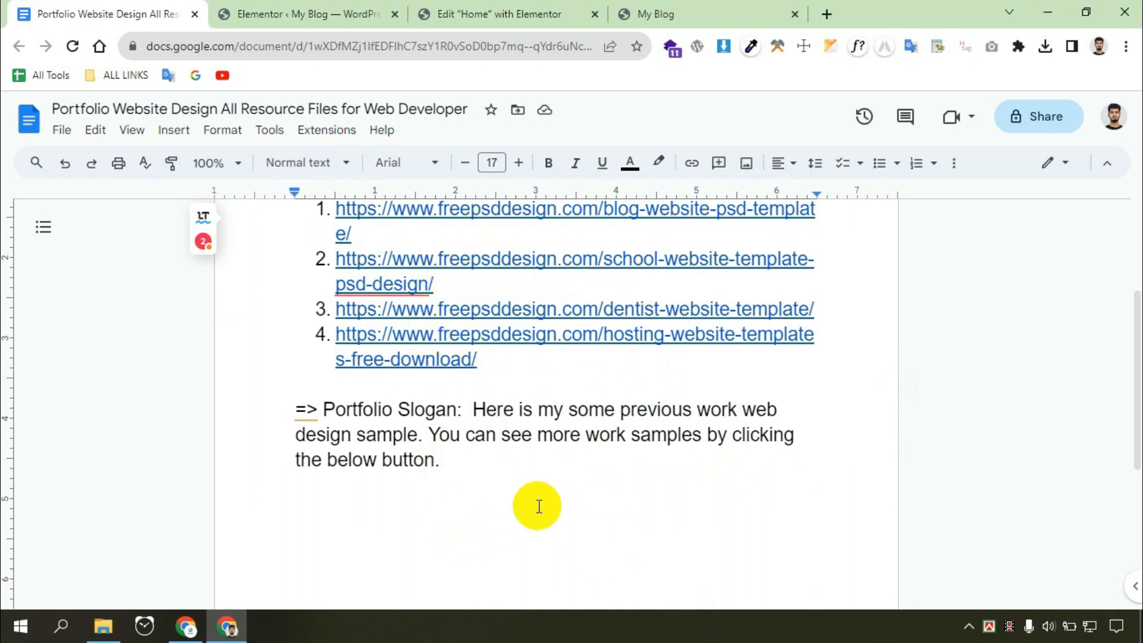
pyautogui.click(506, 12)
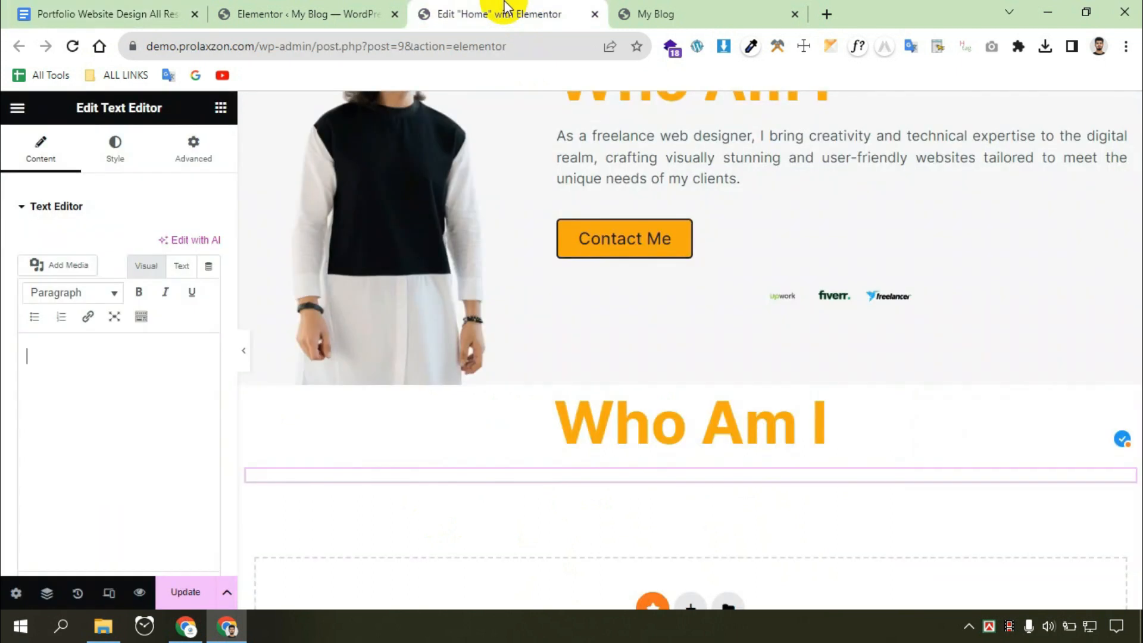
pyautogui.click(51, 385)
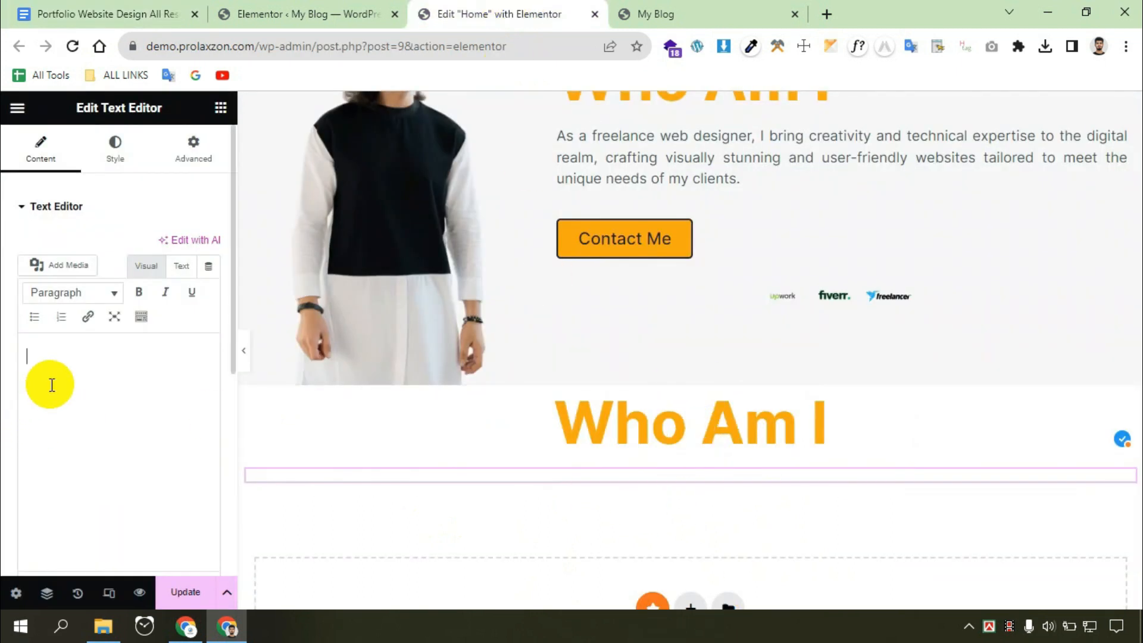
pyautogui.hotkey('ctrl', 'v')
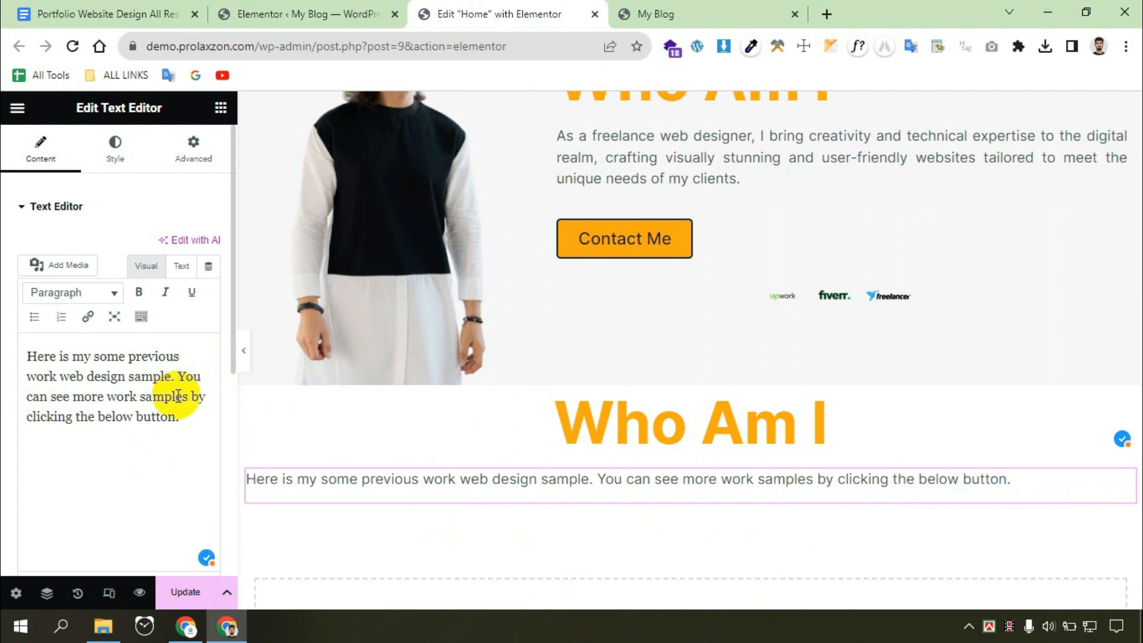
# Split the slogan into two paragraphs before "You can see more", remove the full stops, and center-align the text.
pyautogui.click(178, 376)
pyautogui.press('Return')
pyautogui.click(179, 376)
pyautogui.press('BackSpace')
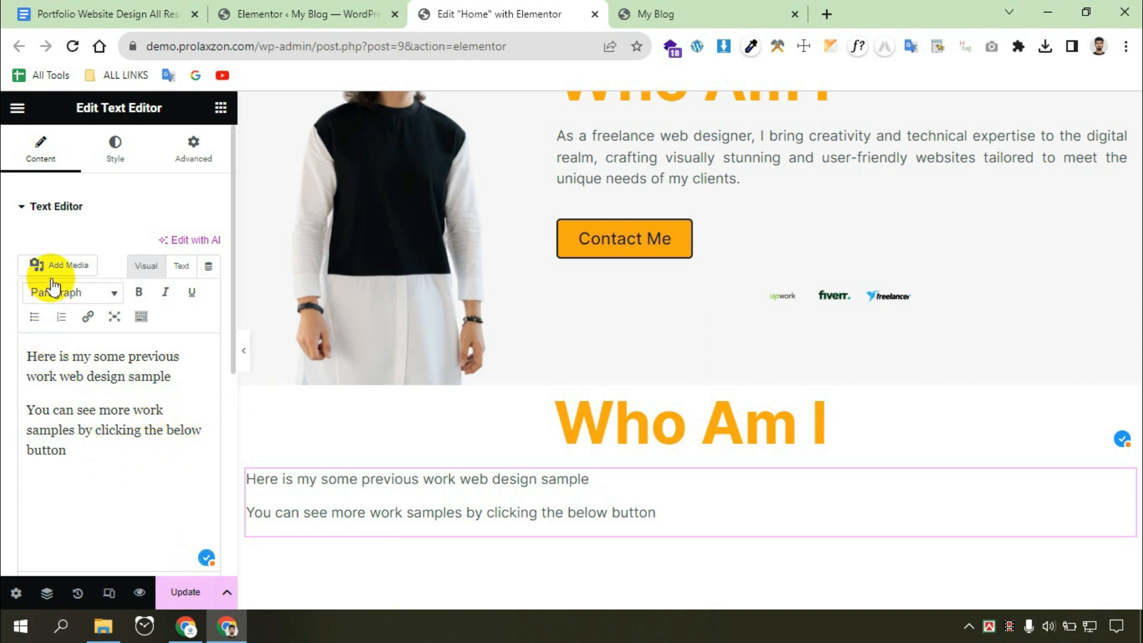
pyautogui.click(108, 158)
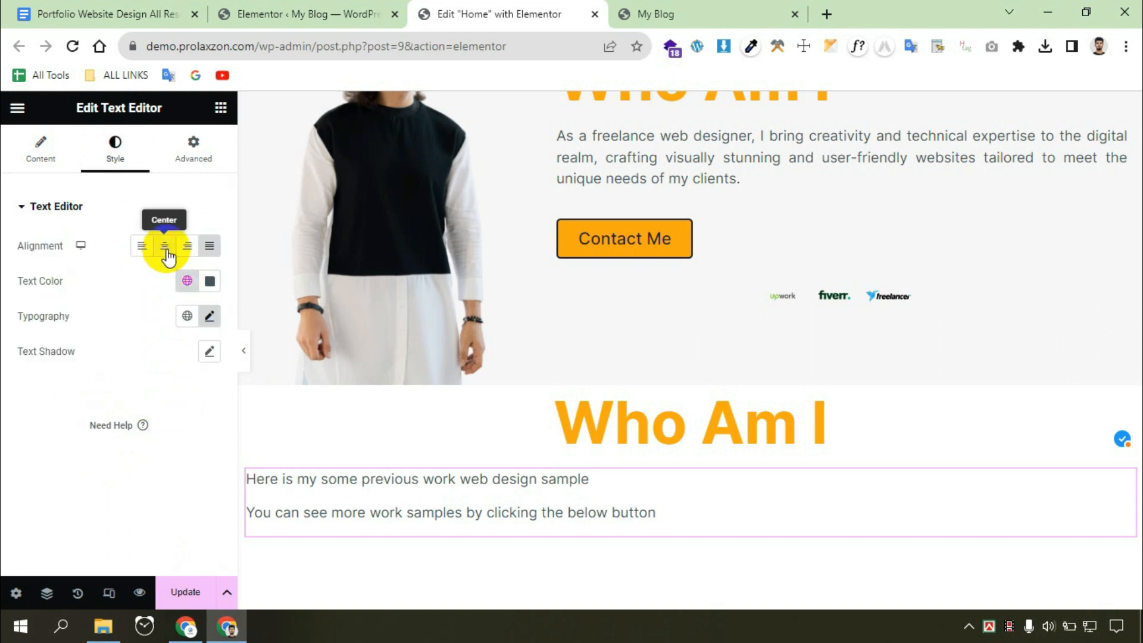
pyautogui.click(166, 251)
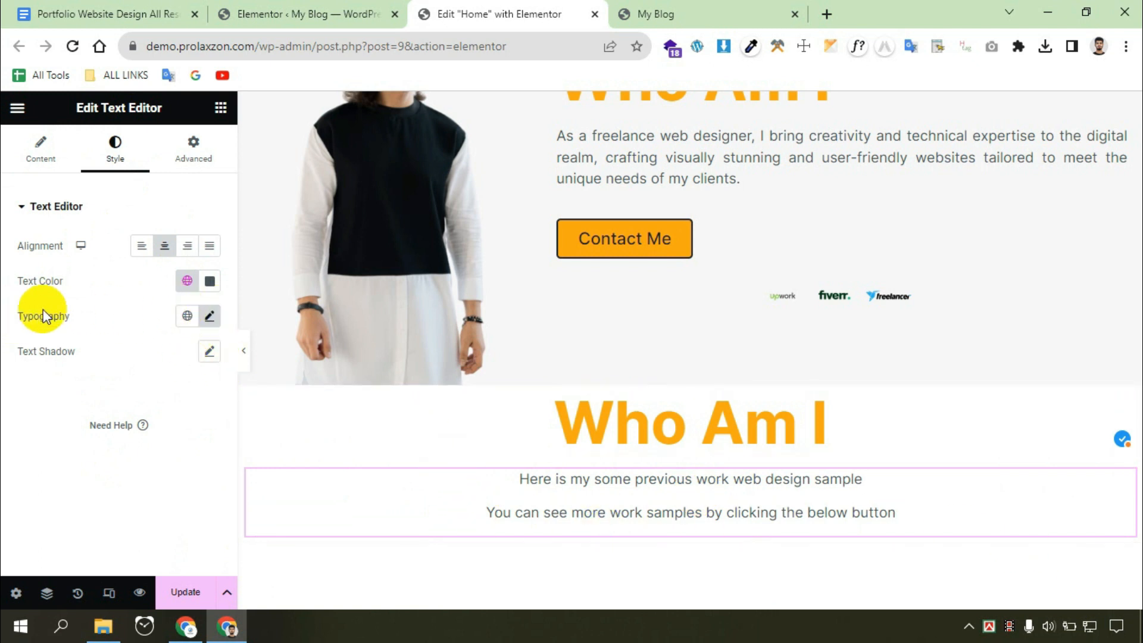
# Set the slogan text's line height to 10 px and update the page.
pyautogui.click(210, 317)
pyautogui.scroll(-3, 66, 474)
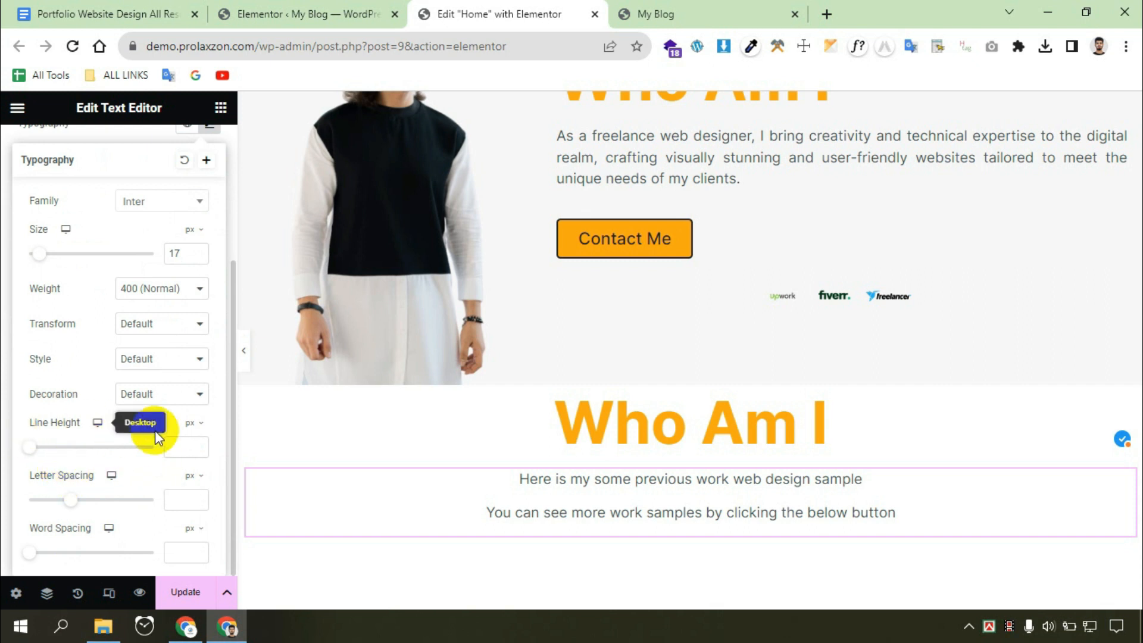
pyautogui.click(190, 443)
pyautogui.write('10')
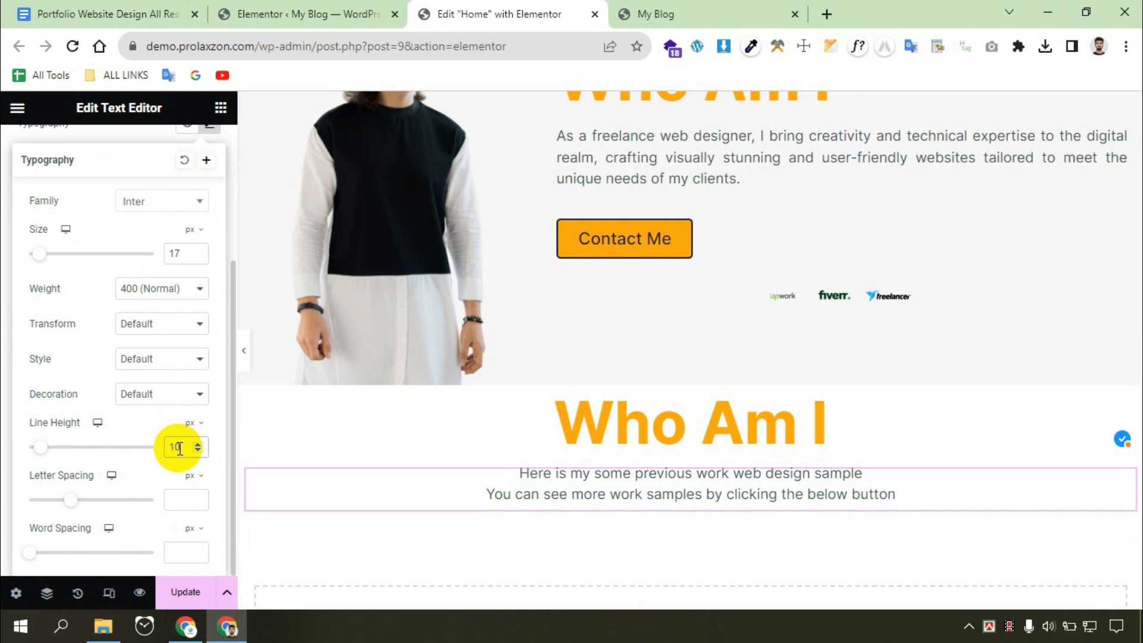
pyautogui.click(182, 592)
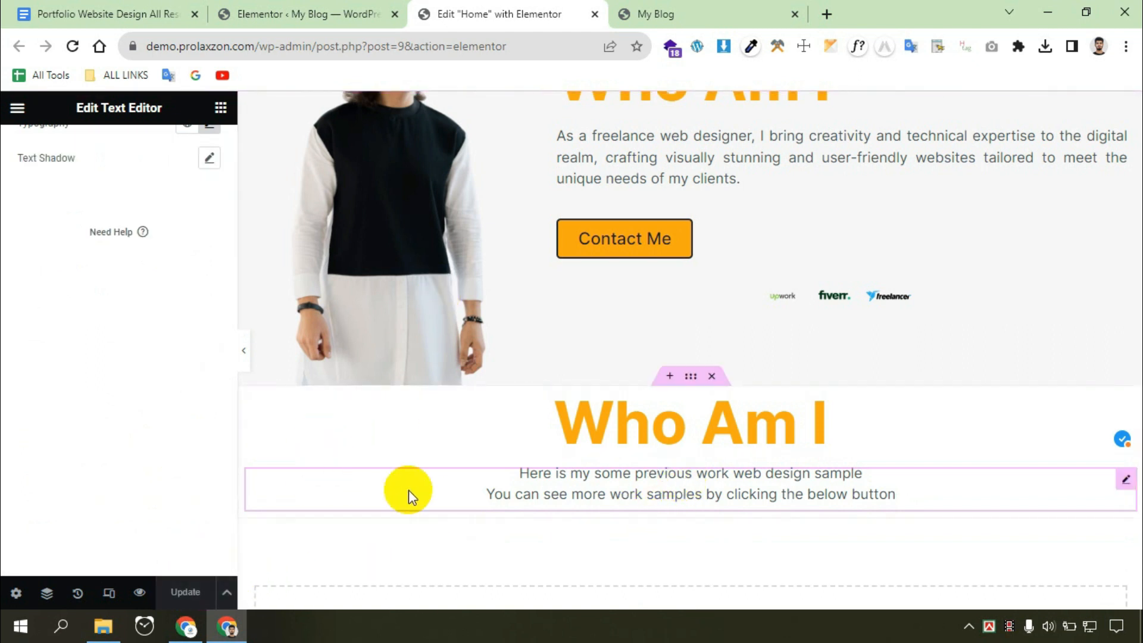
# Look through the available Elementor and Premium Addons widgets for one suited to showing portfolio samples.
pyautogui.scroll(-1, 690, 495)
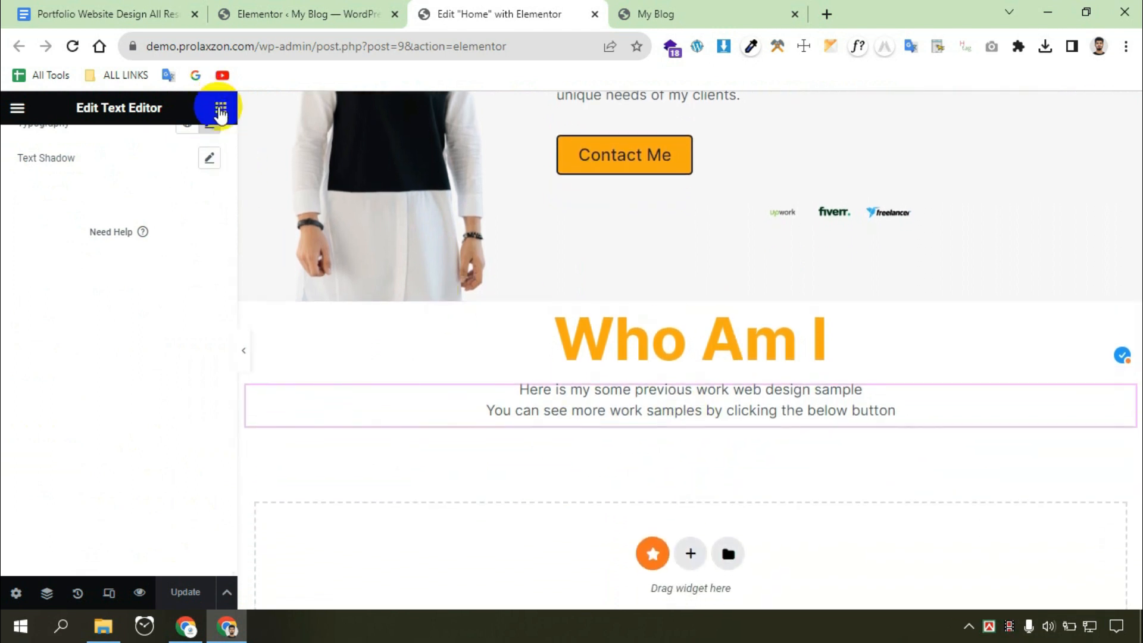
pyautogui.click(221, 108)
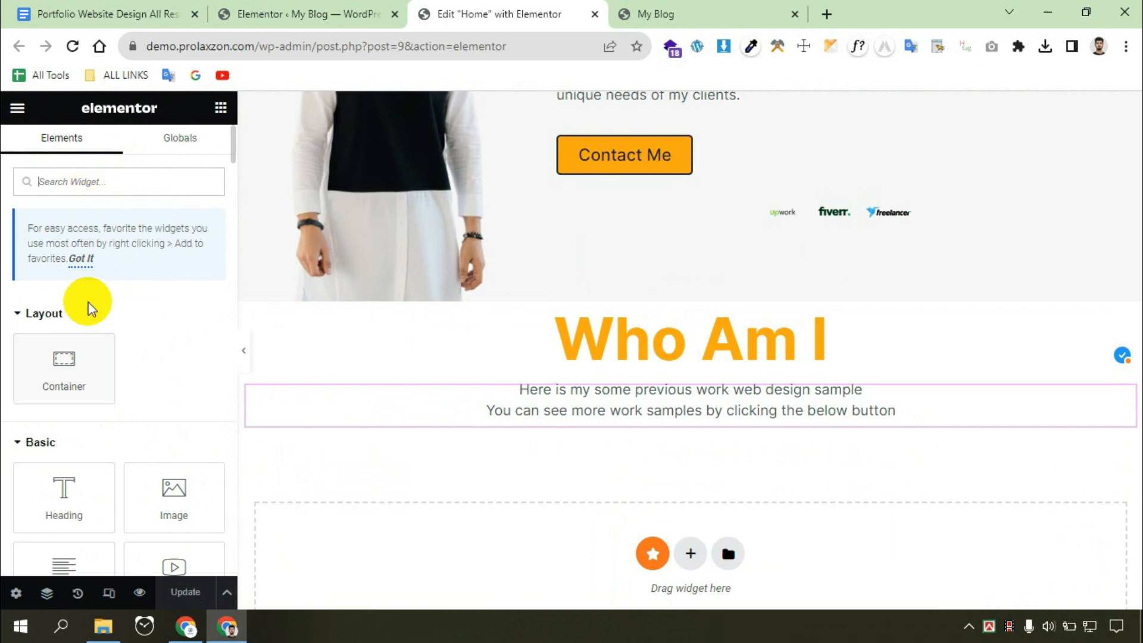
pyautogui.scroll(-15, 71, 255)
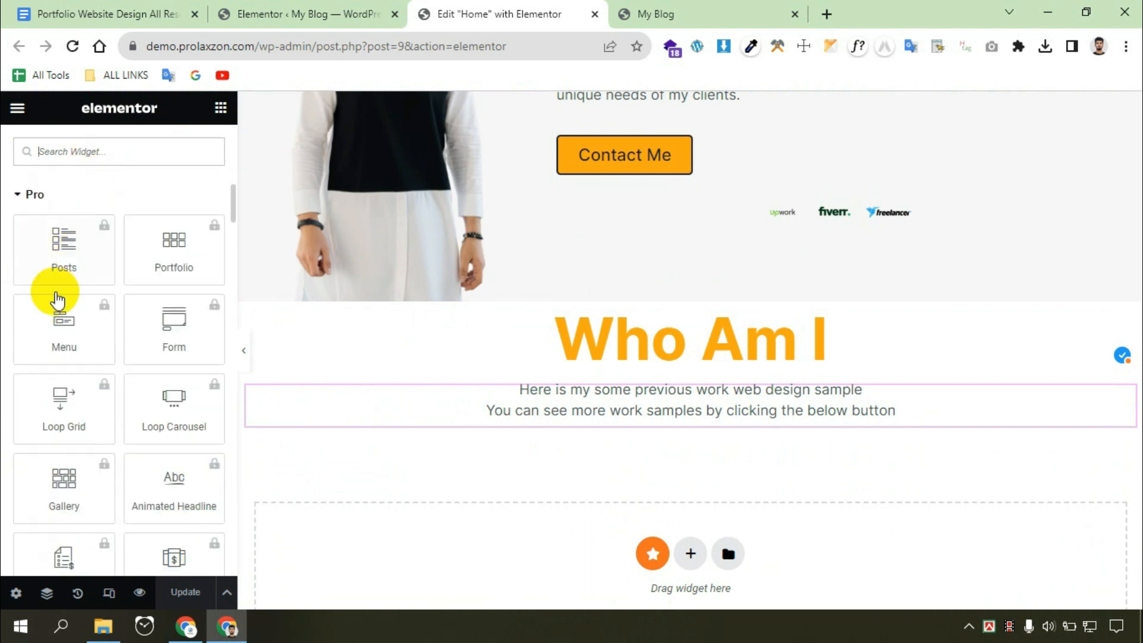
pyautogui.scroll(7, 3, 375)
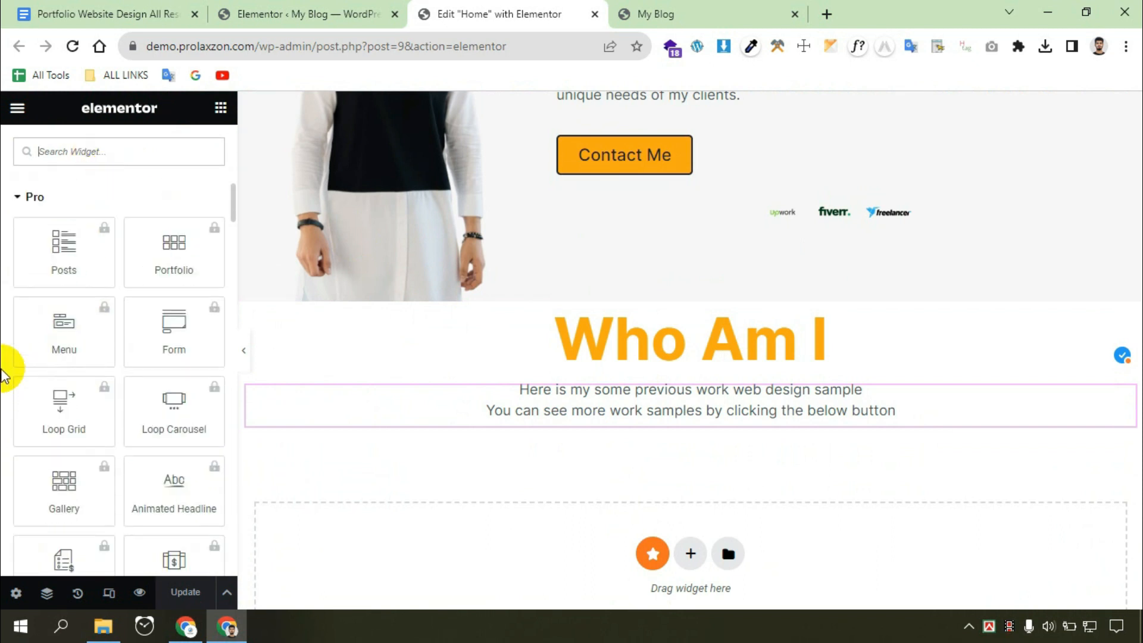
pyautogui.scroll(-20, 7, 333)
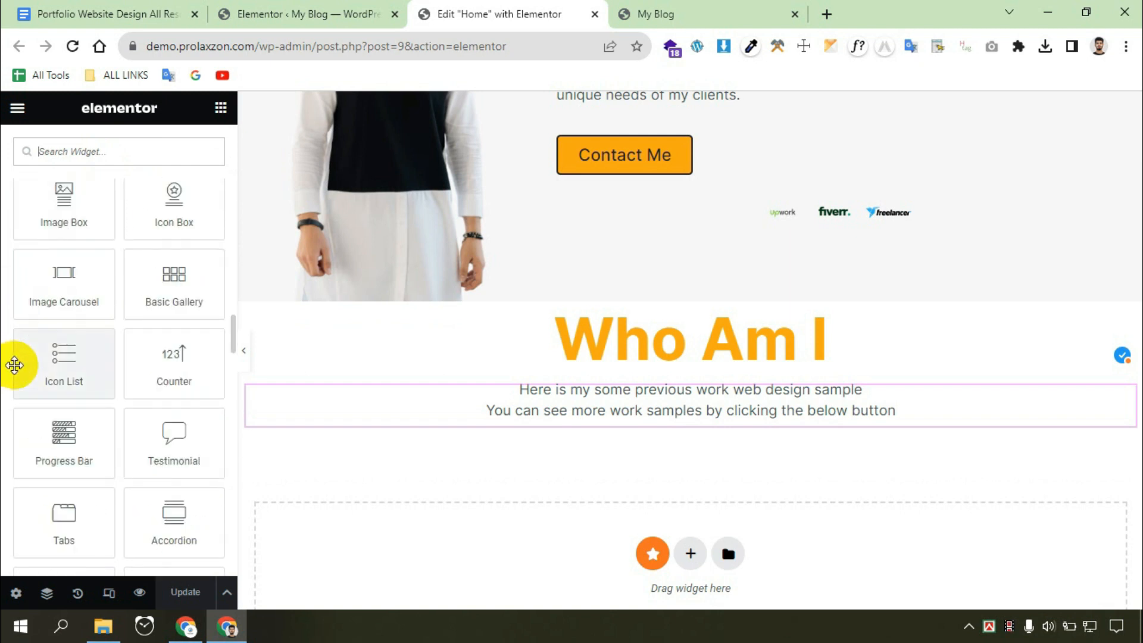
pyautogui.scroll(-2, 24, 405)
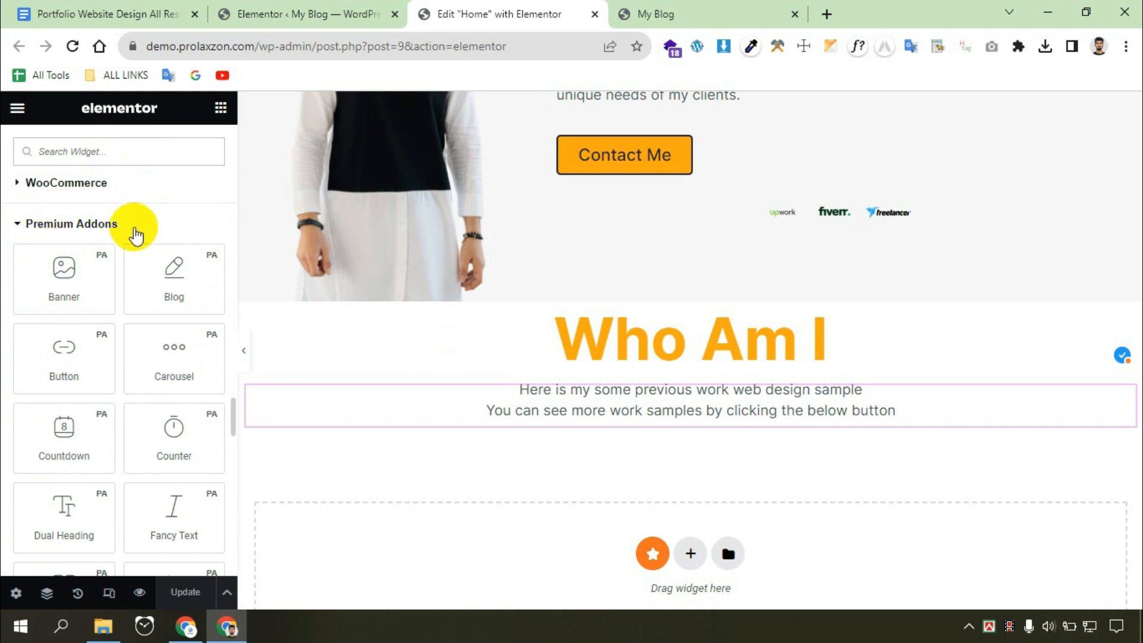
pyautogui.scroll(-2, 7, 273)
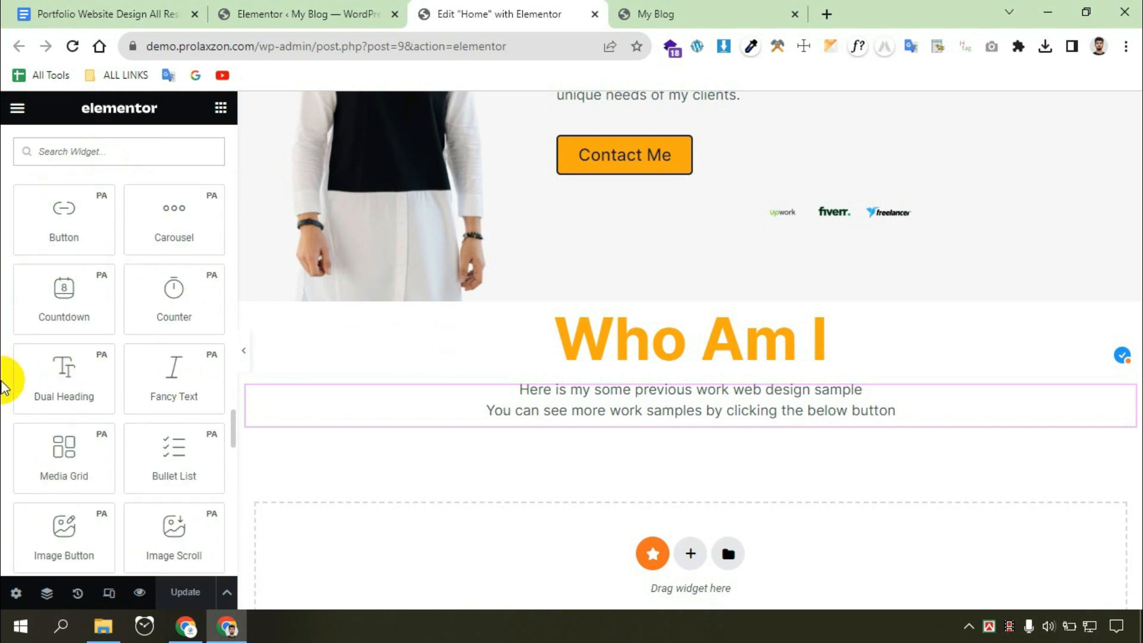
pyautogui.scroll(-4, 3, 387)
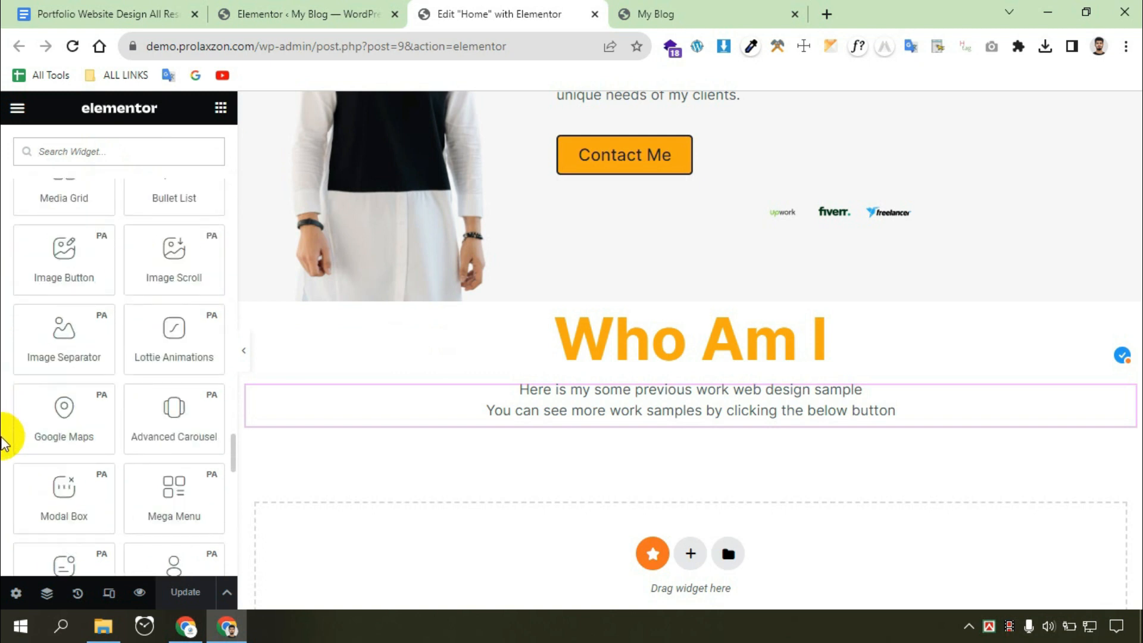
pyautogui.scroll(-6, 7, 452)
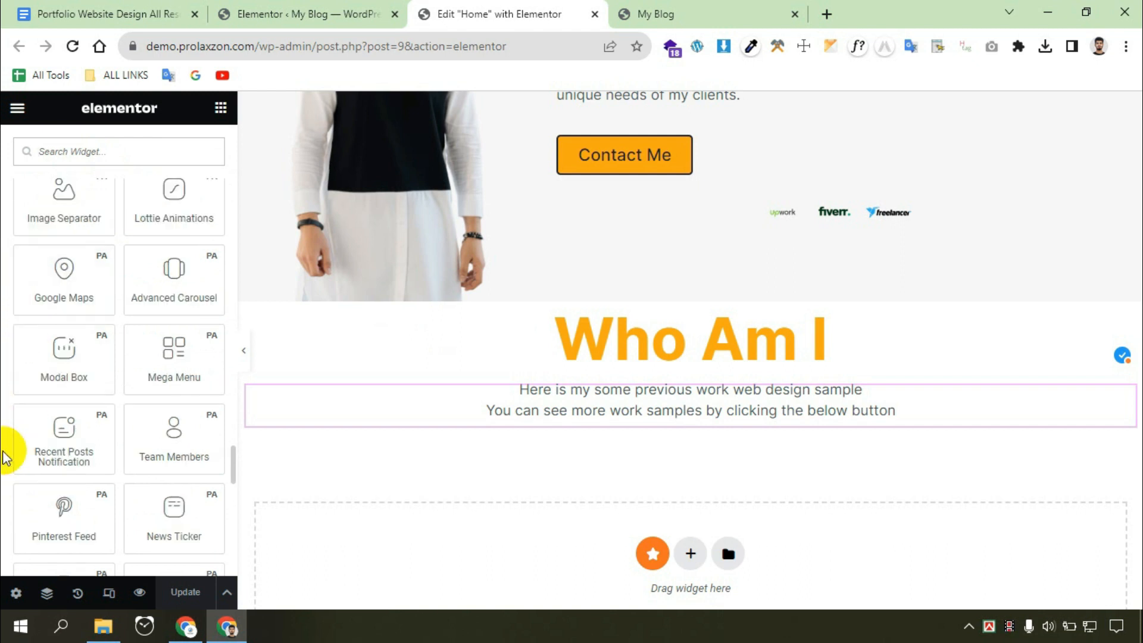
pyautogui.scroll(-4, 3, 481)
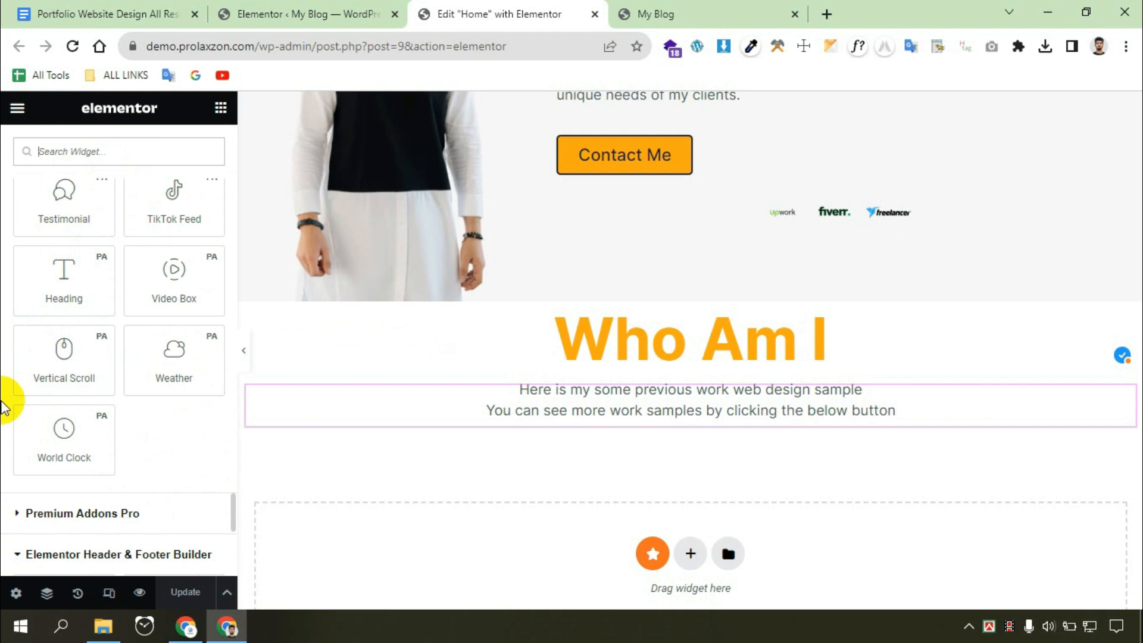
pyautogui.scroll(2, 3, 407)
pyautogui.scroll(4, 3, 407)
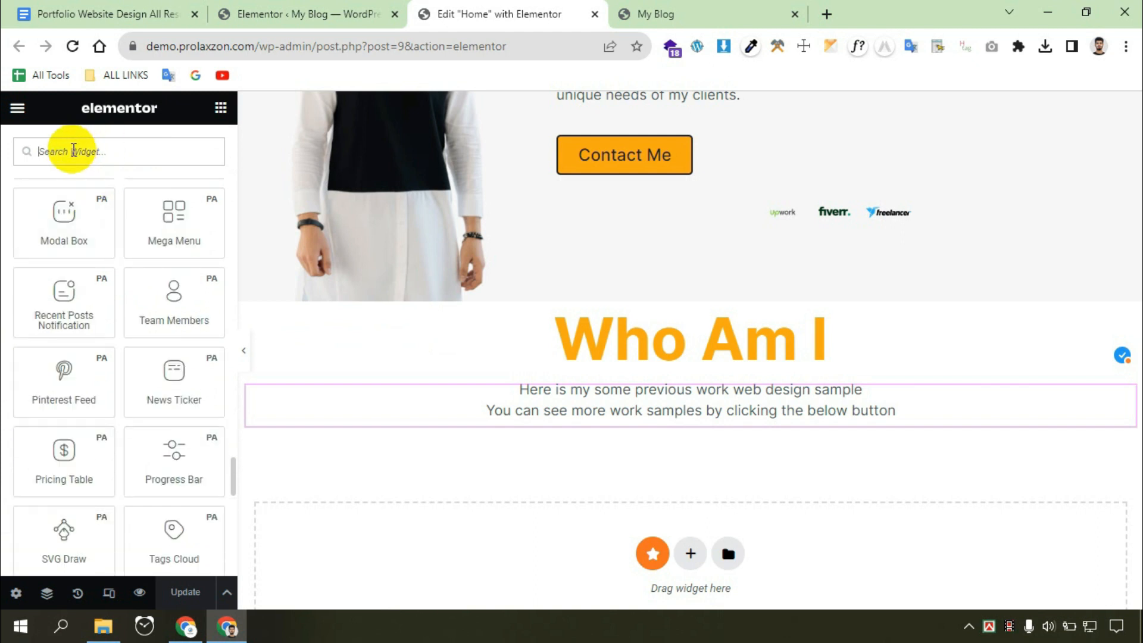
# Search the widgets for "image", look over the matches, and clear the search.
pyautogui.write('im')
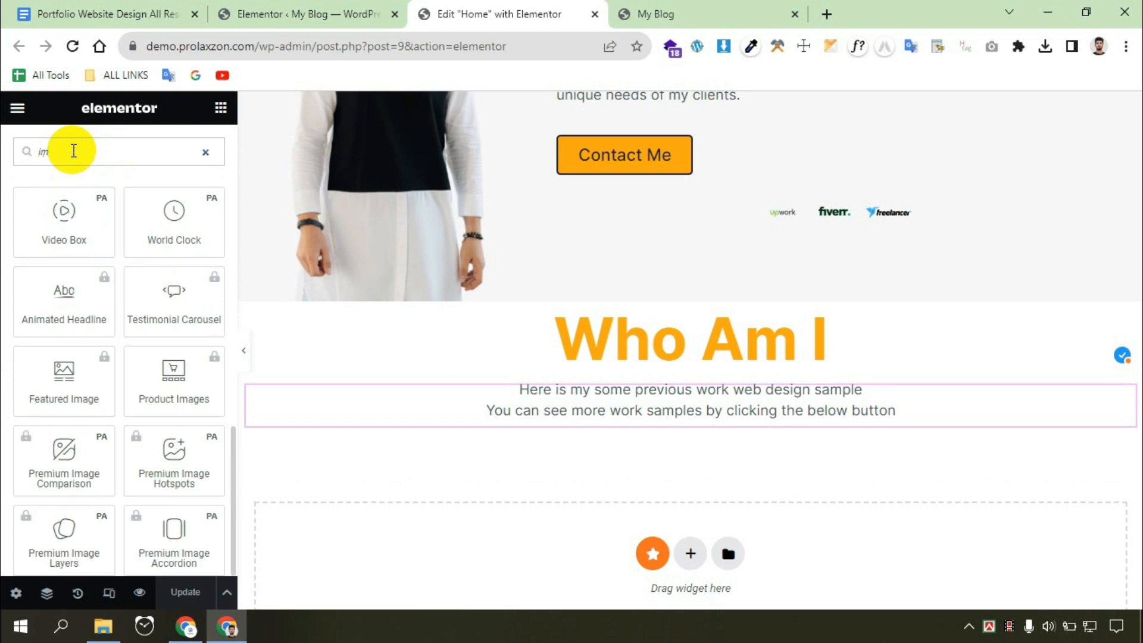
pyautogui.write('age')
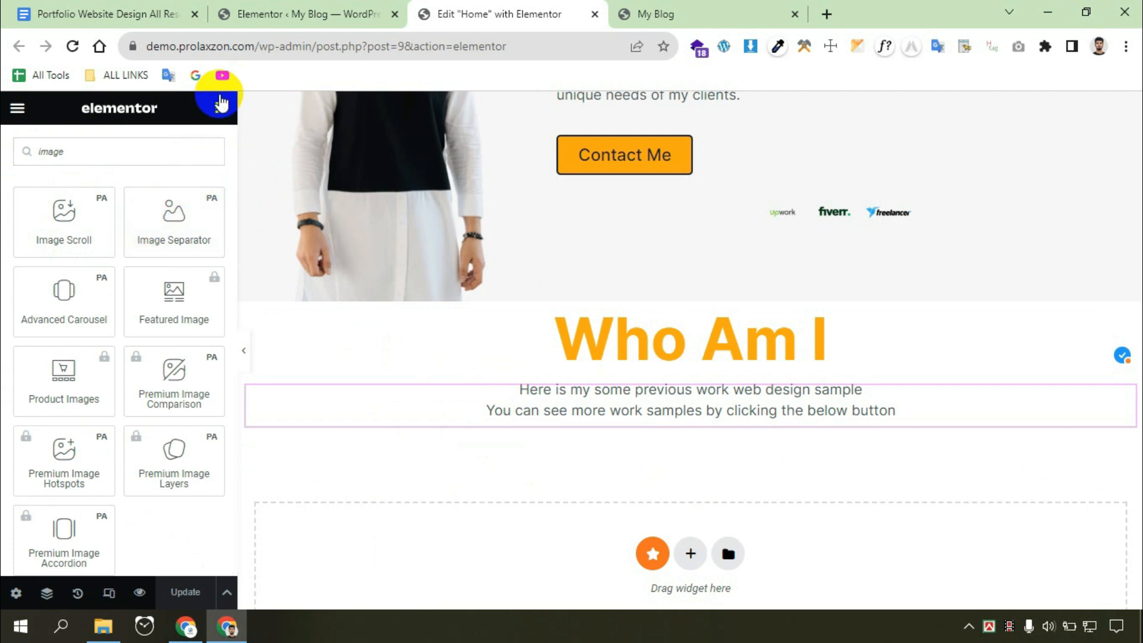
pyautogui.scroll(2, 70, 294)
pyautogui.moveTo(187, 150); pyautogui.dragTo(9, 149)
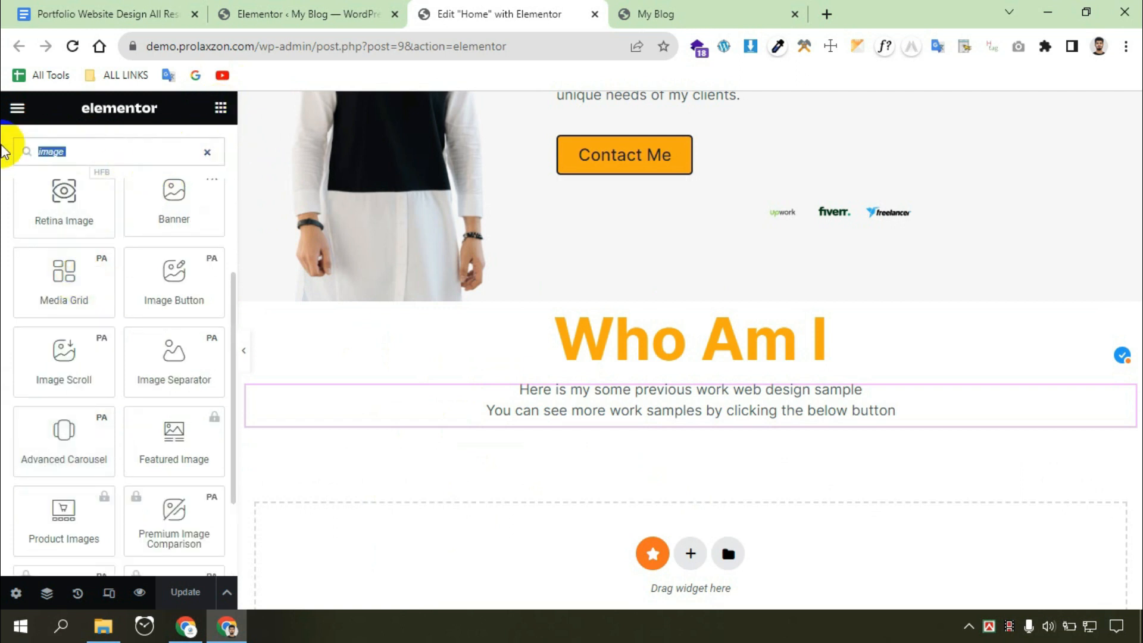
pyautogui.press('BackSpace')
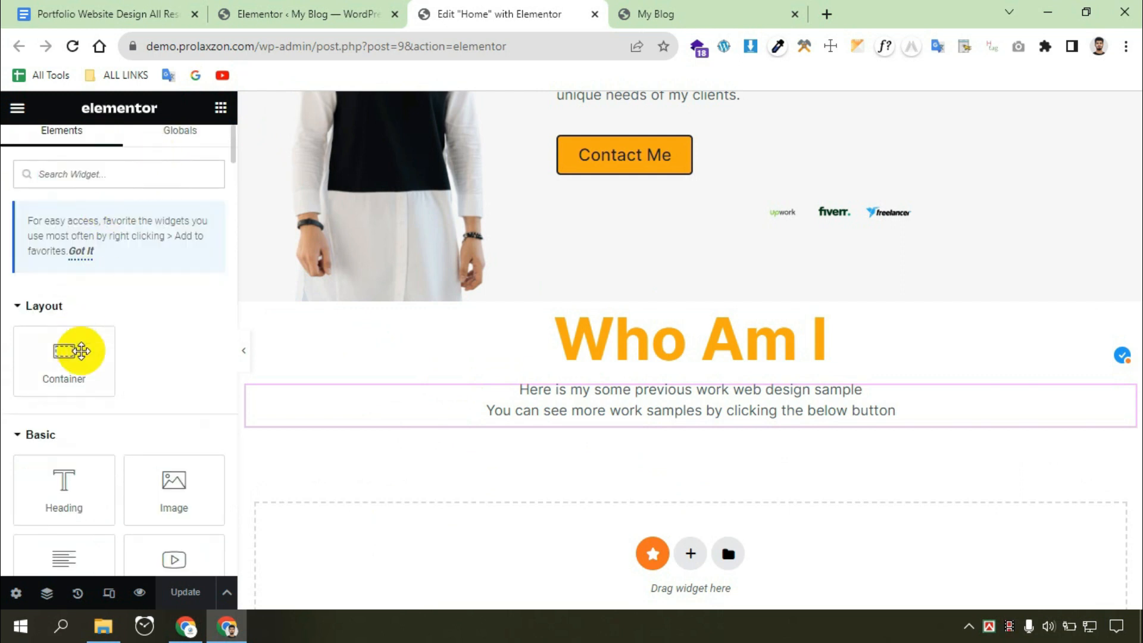
# Add a container with row direction below the slogan text and nest another container inside it.
pyautogui.moveTo(69, 351); pyautogui.dragTo(608, 420)
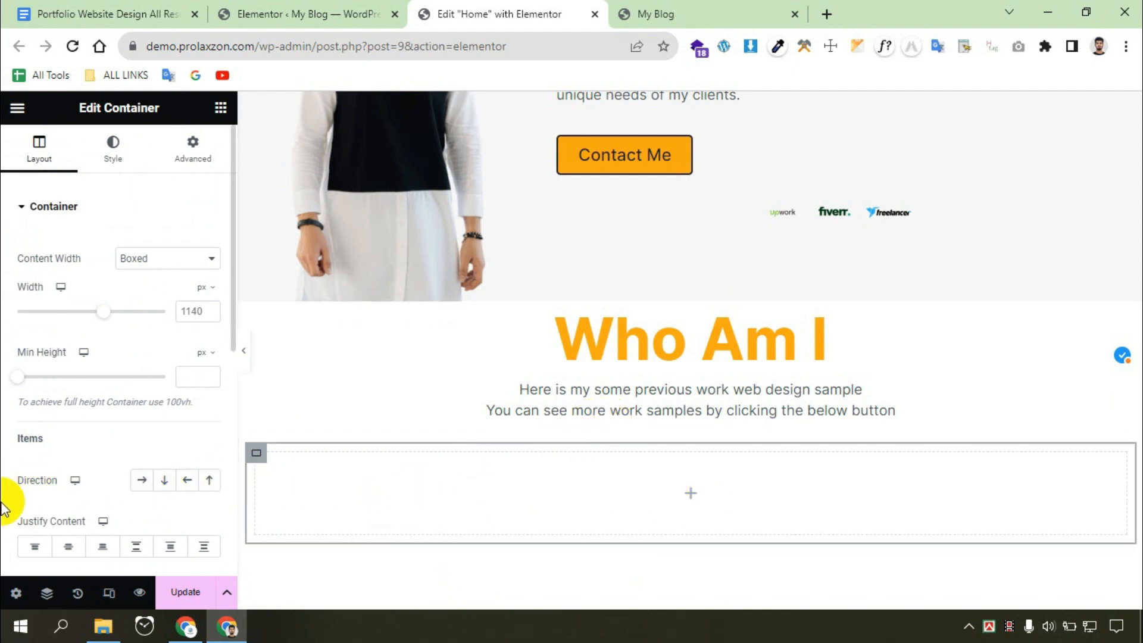
pyautogui.click(143, 483)
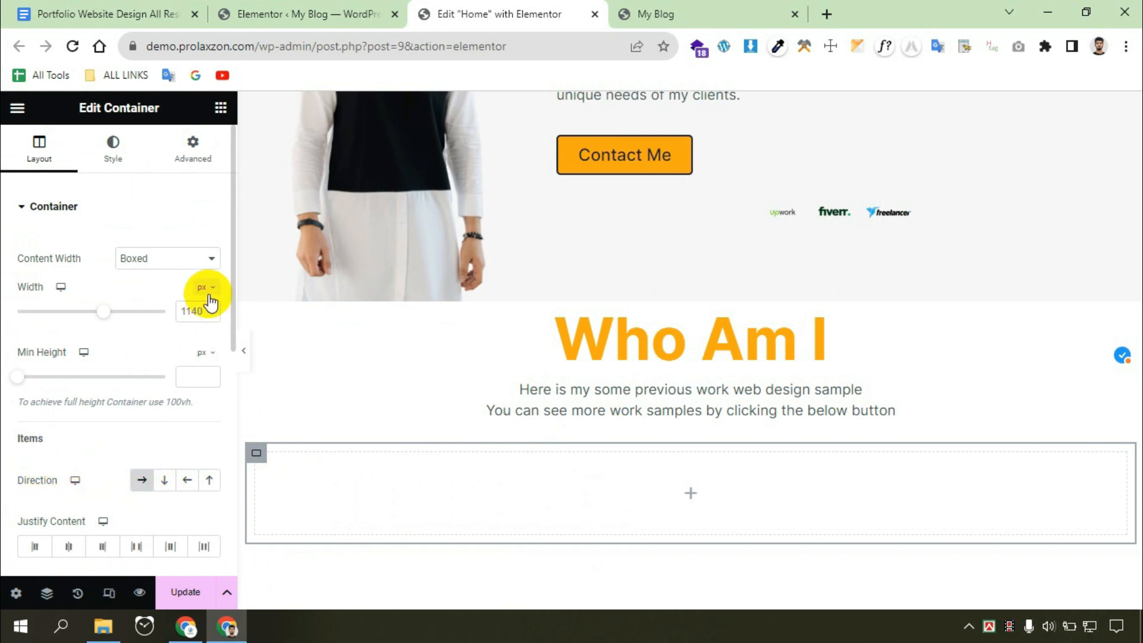
pyautogui.click(221, 111)
pyautogui.moveTo(57, 364); pyautogui.dragTo(592, 494)
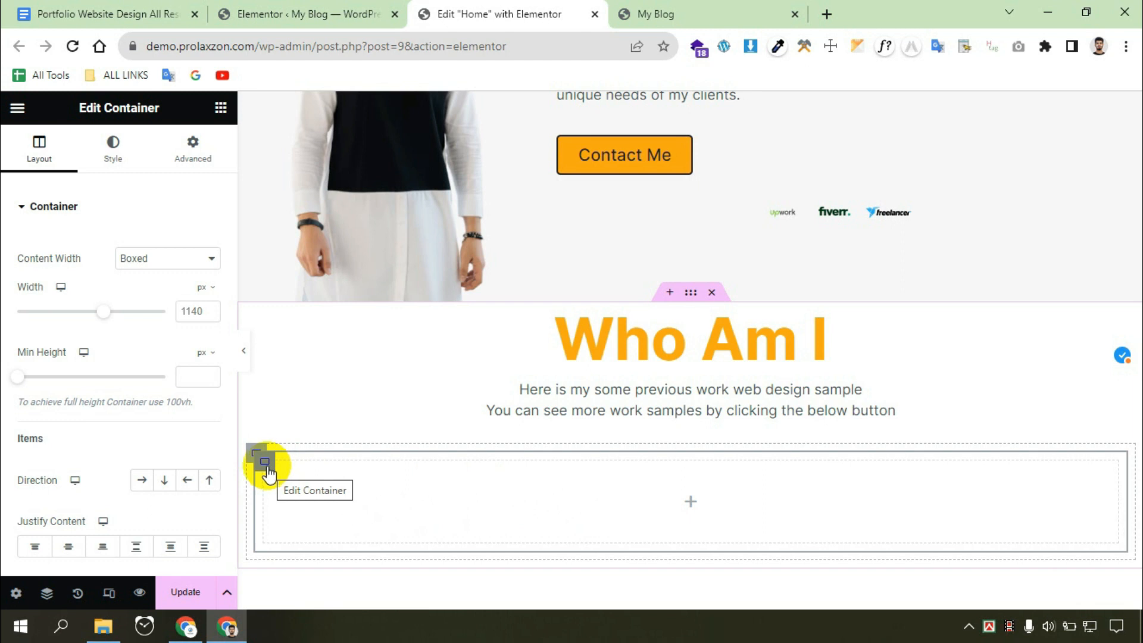
# Duplicate the nested container twice to make three side-by-side columns in the row.
pyautogui.rightClick(266, 463)
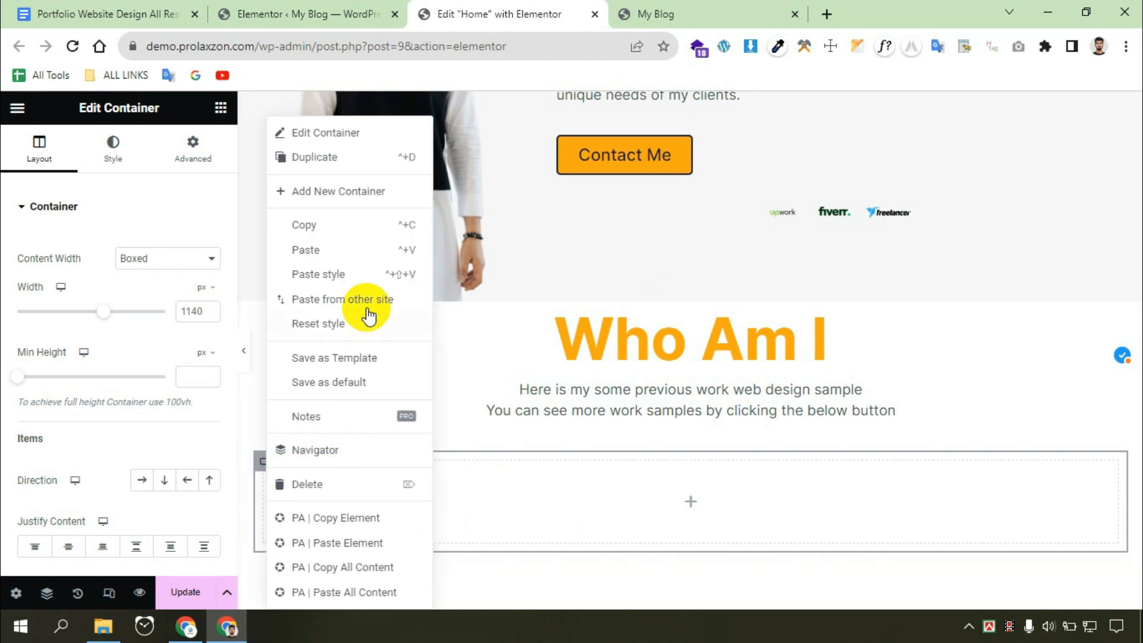
pyautogui.click(303, 158)
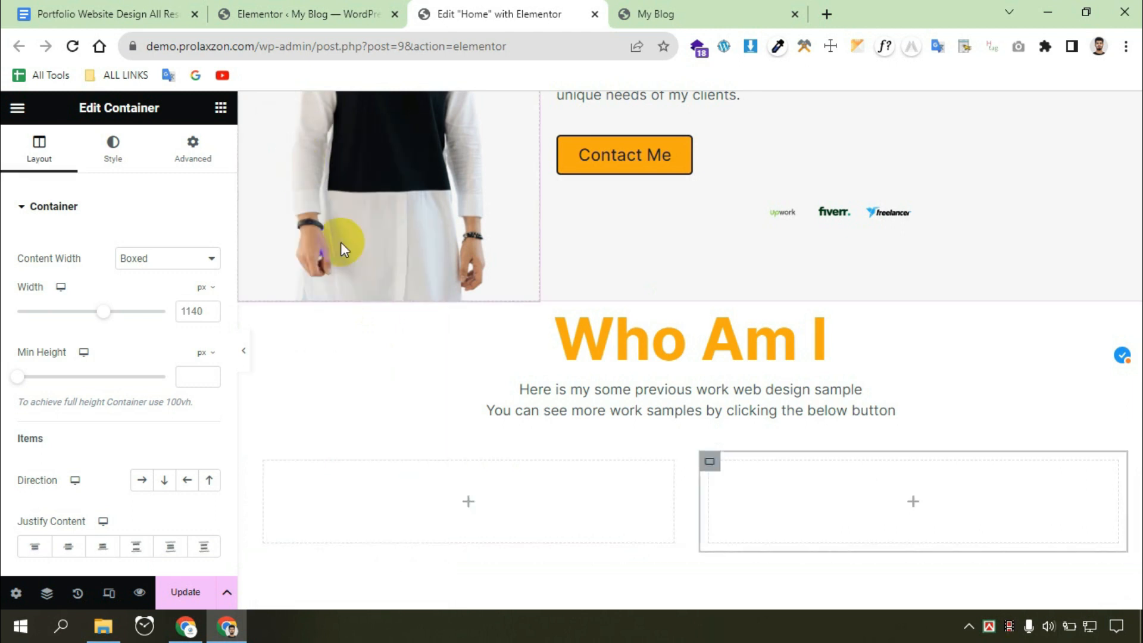
pyautogui.rightClick(708, 462)
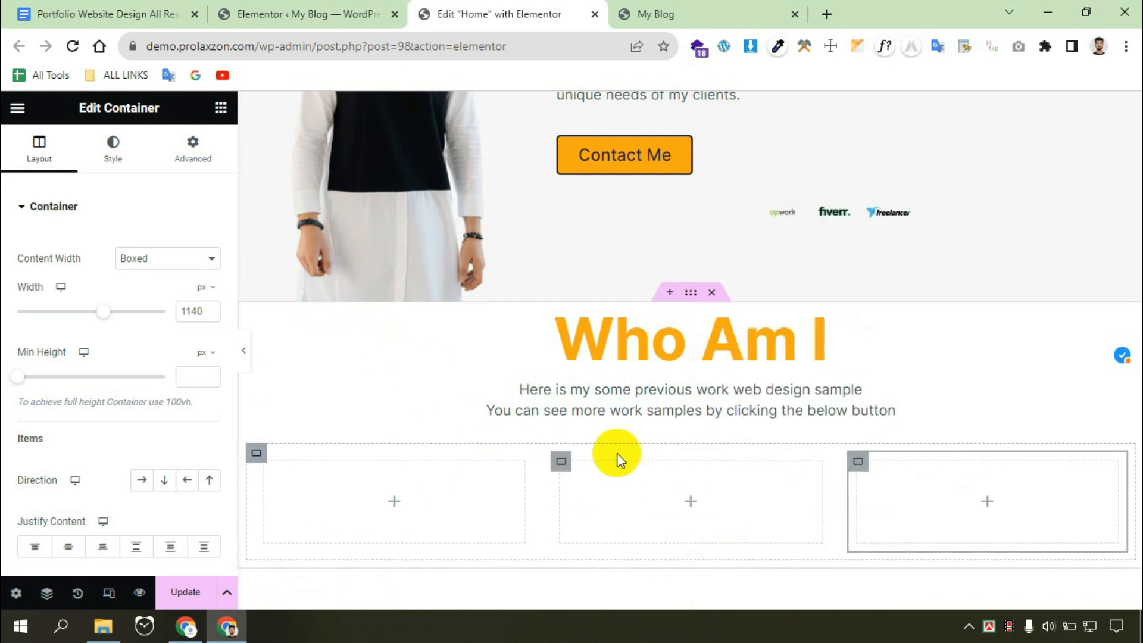
# Duplicate the middle column to make four columns, and place the Image Scroll widget, found by searching "image s", in the first one.
pyautogui.rightClick(559, 467)
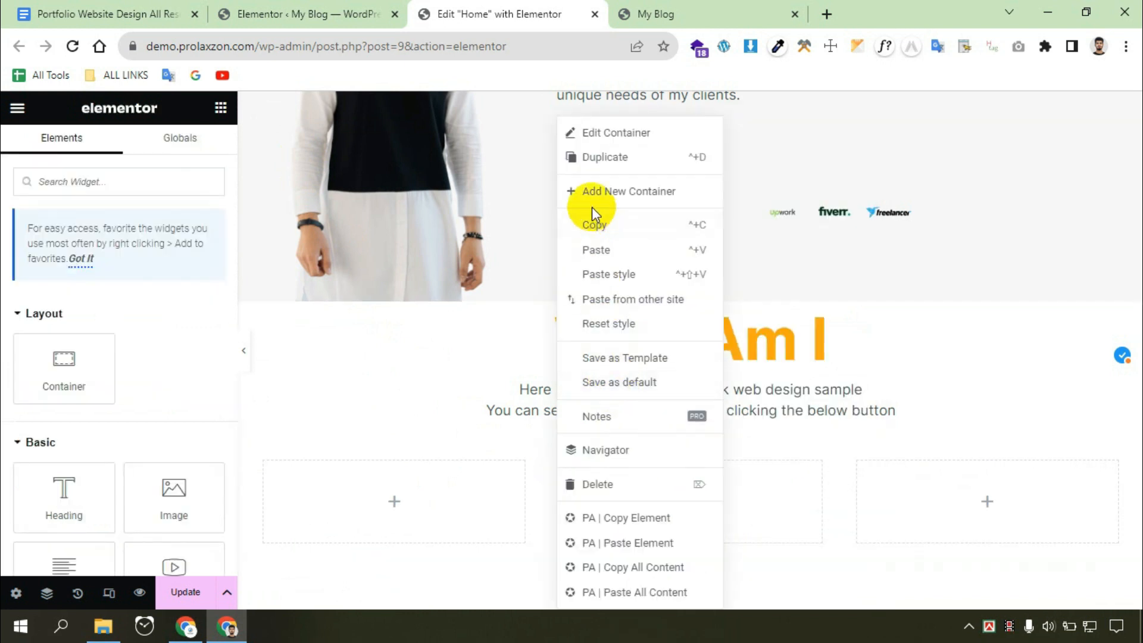
pyautogui.click(607, 164)
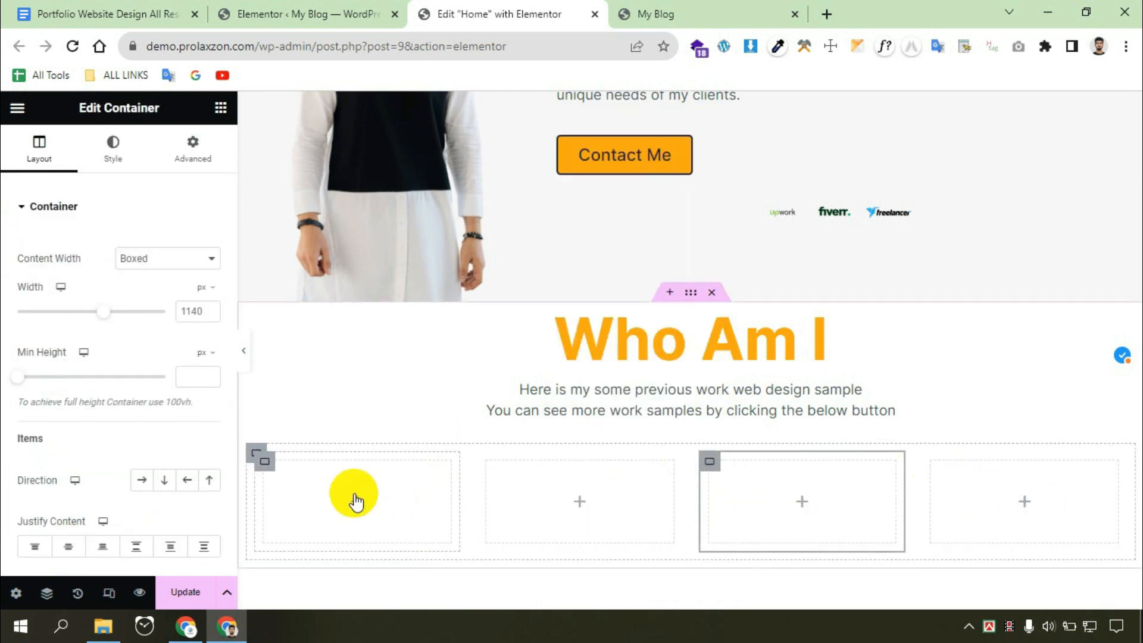
pyautogui.click(344, 493)
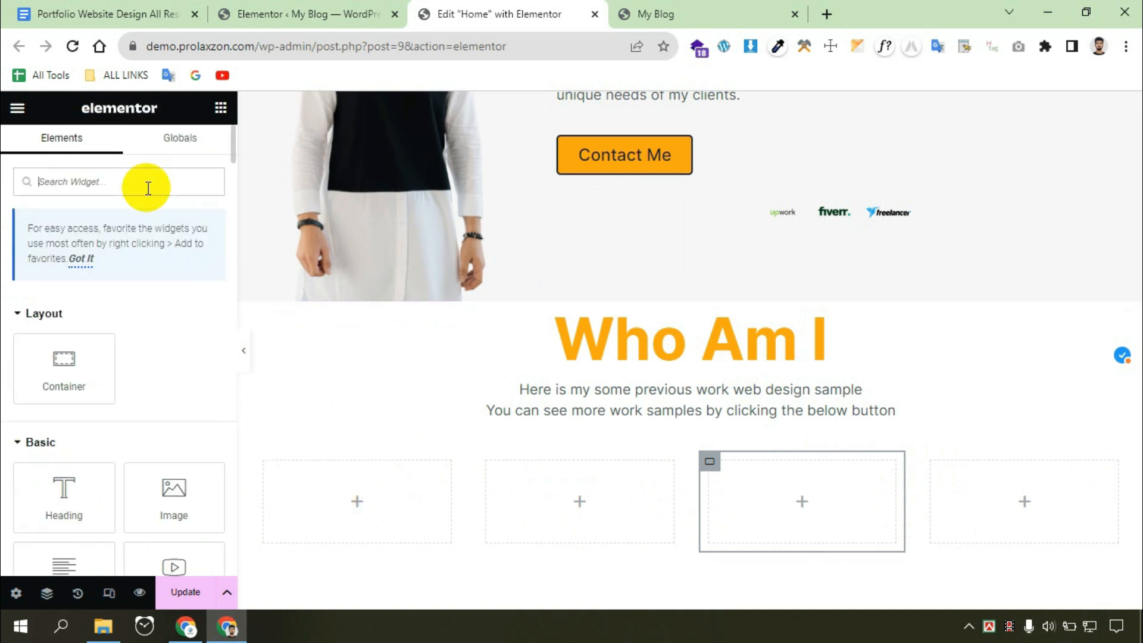
pyautogui.write('image')
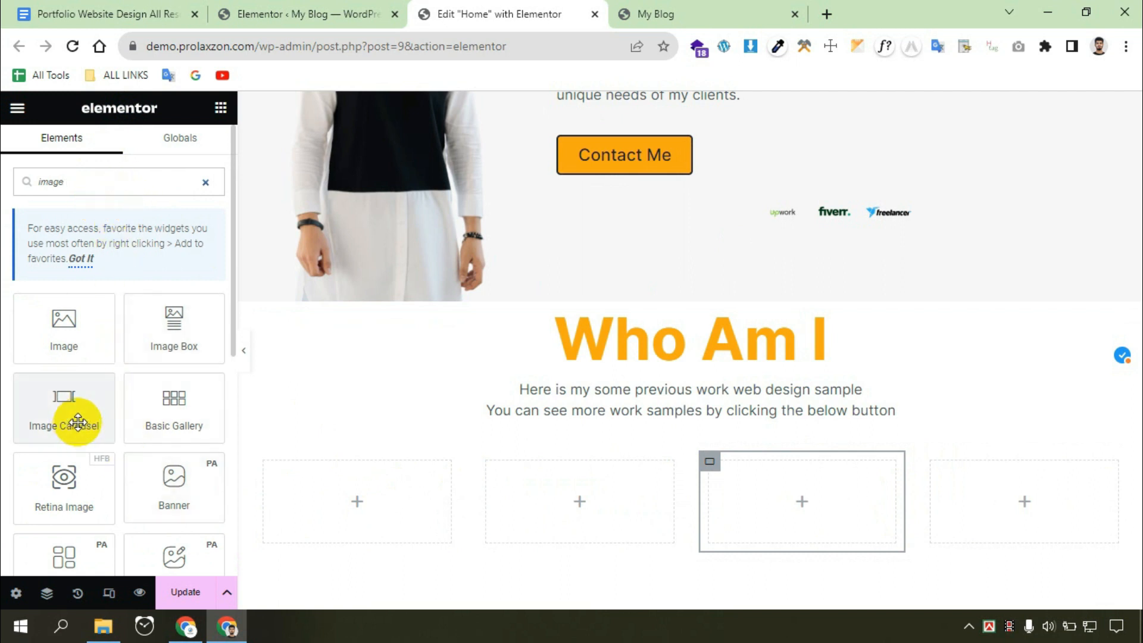
pyautogui.write('s')
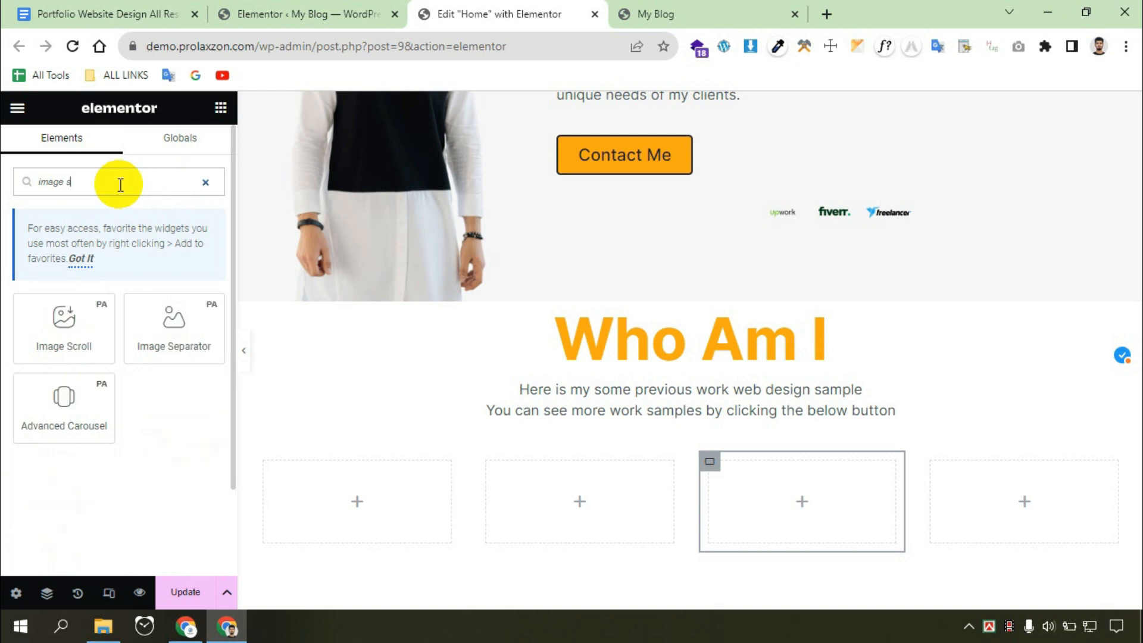
pyautogui.moveTo(71, 325); pyautogui.dragTo(359, 498)
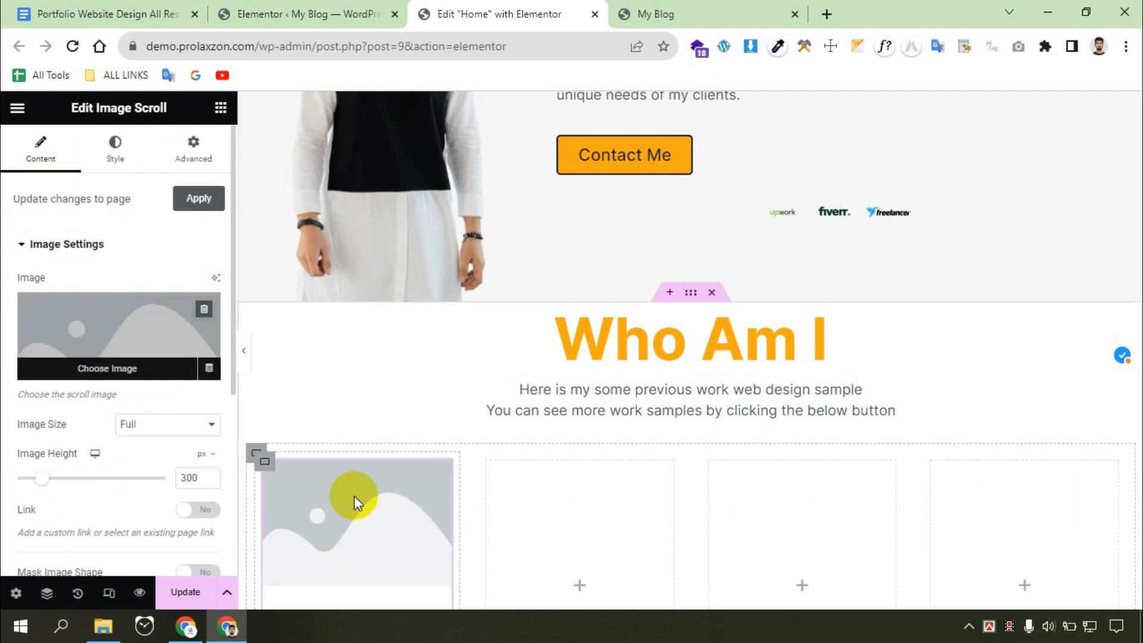
# Upload blog-website-psd-template.jpg, school-website-template-design.jpg and Hosting provider.jpg from Downloads to the media library for the Image Scroll widget.
pyautogui.moveTo(109, 308)
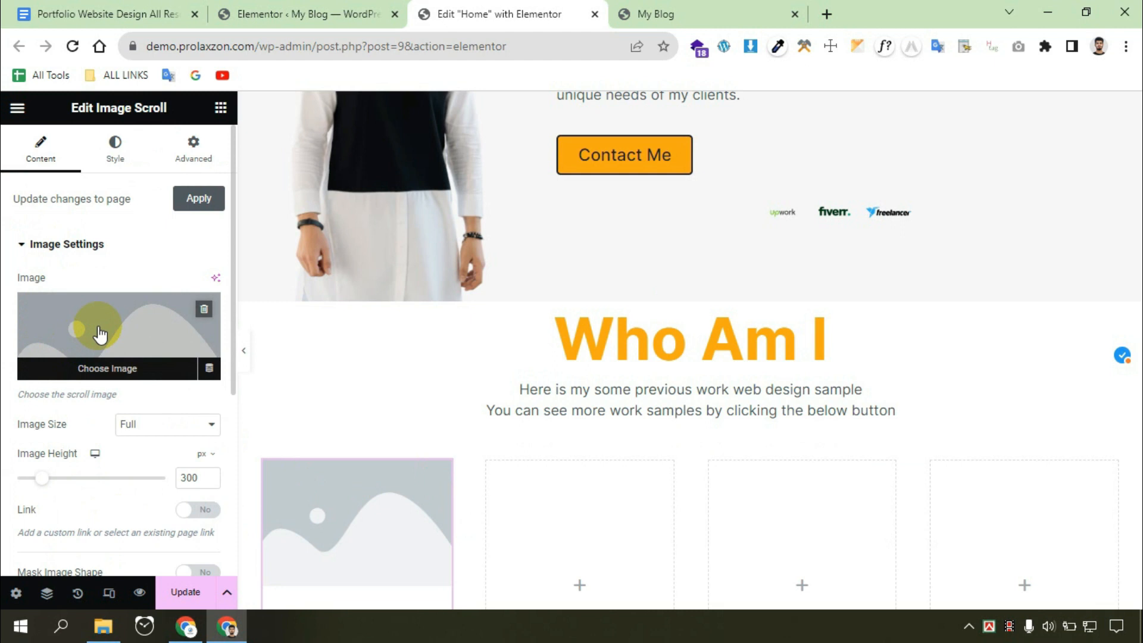
pyautogui.click(100, 334)
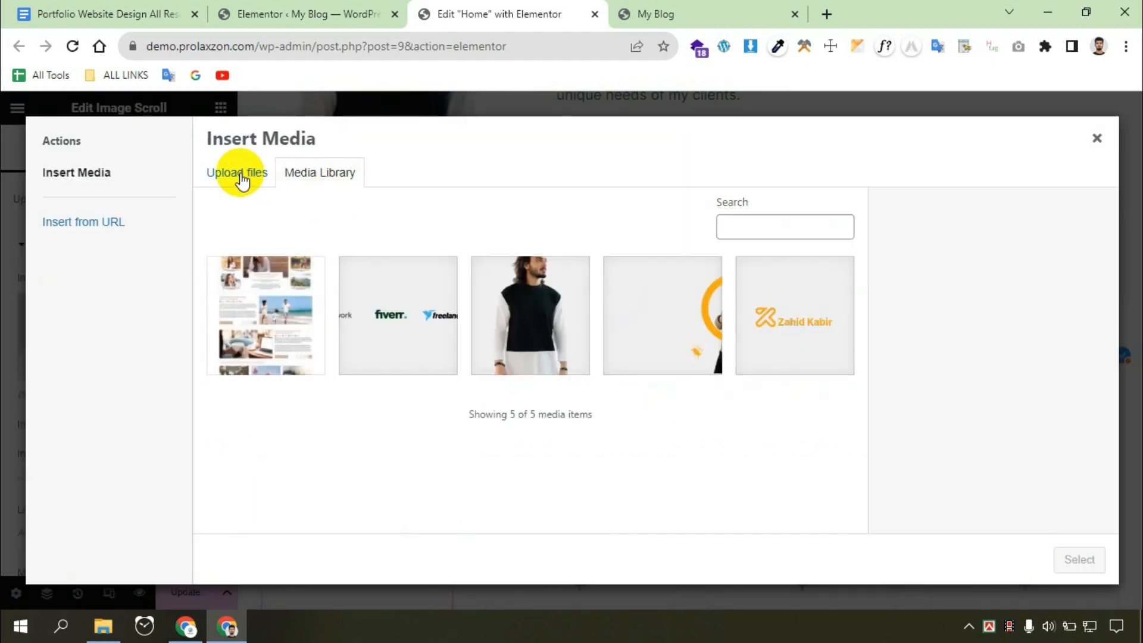
pyautogui.click(241, 178)
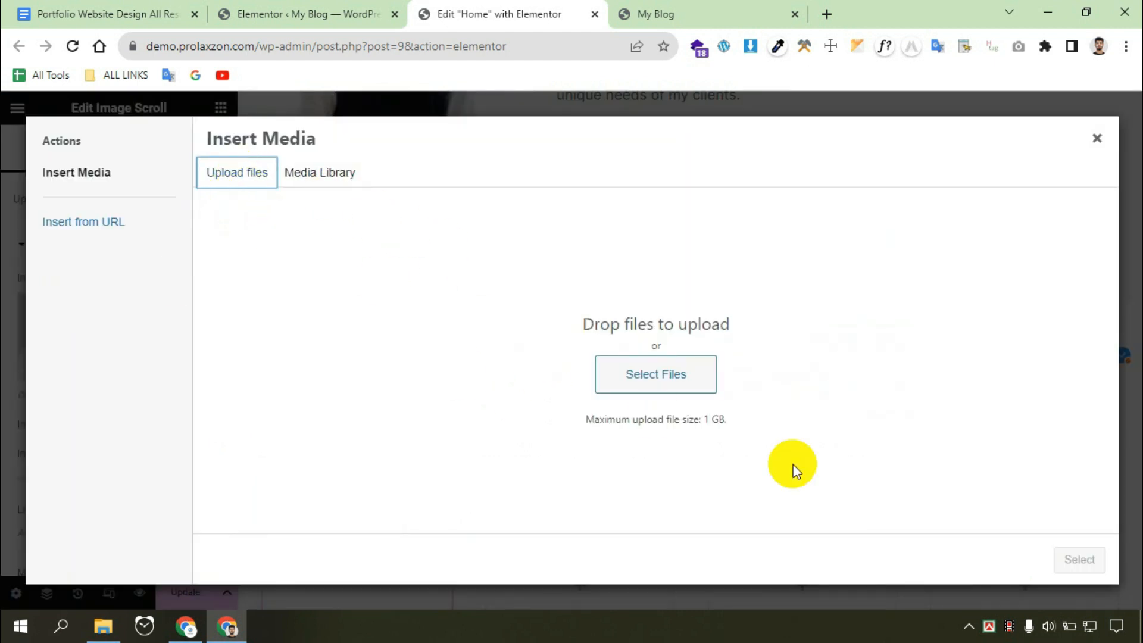
pyautogui.click(655, 388)
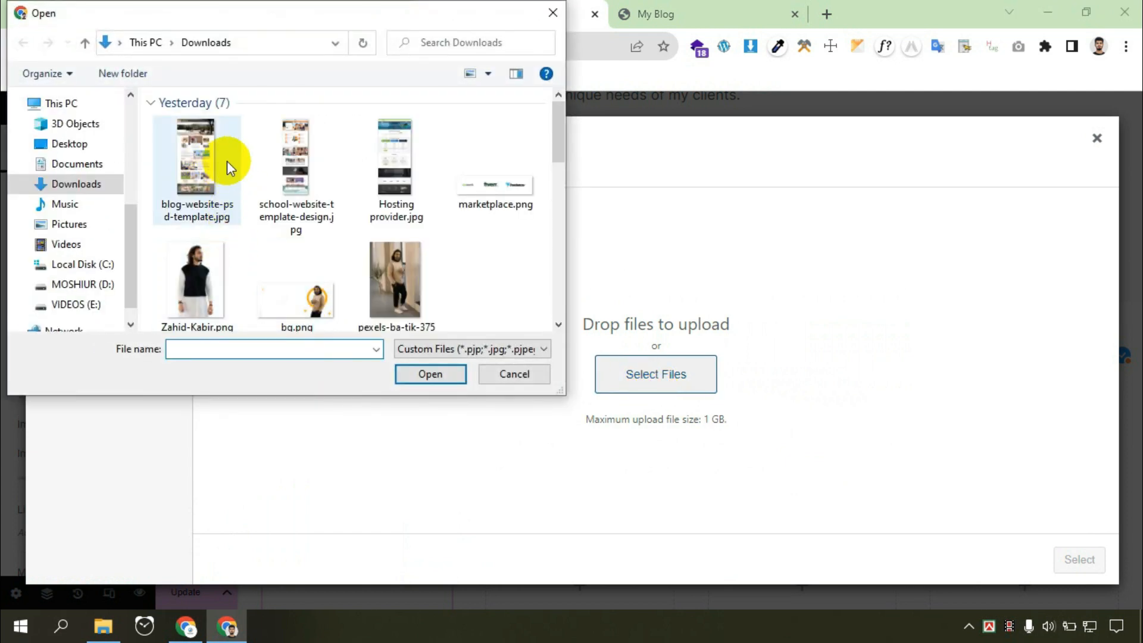
pyautogui.click(205, 165)
pyautogui.keyDown('ctrl'); pyautogui.click(310, 163); pyautogui.keyUp('ctrl')
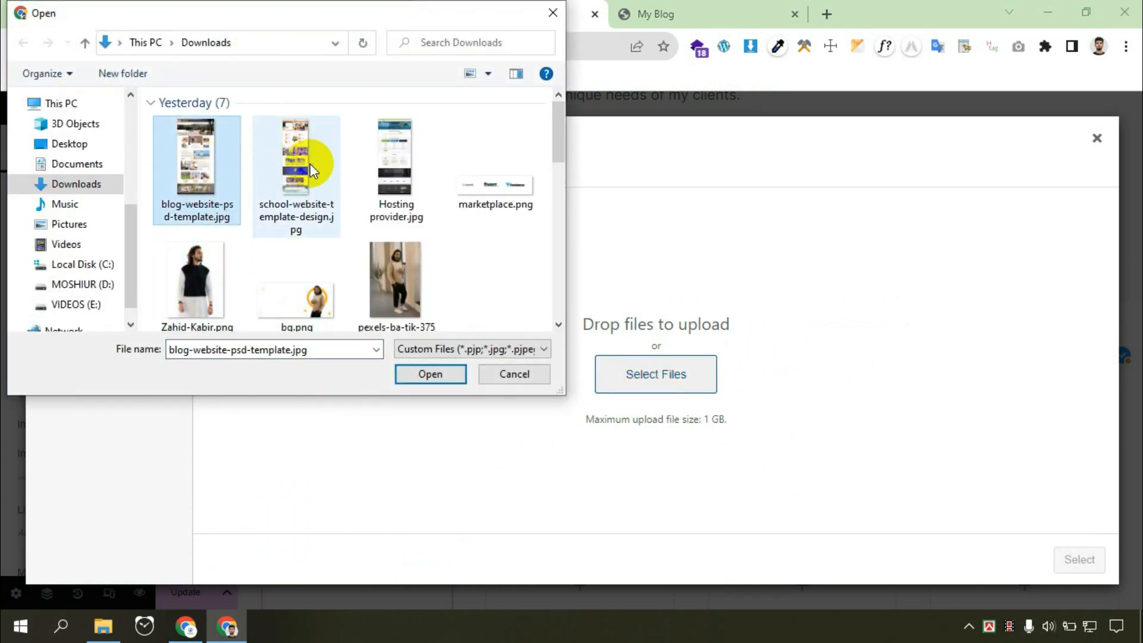
pyautogui.keyDown('ctrl'); pyautogui.click(370, 154); pyautogui.keyUp('ctrl')
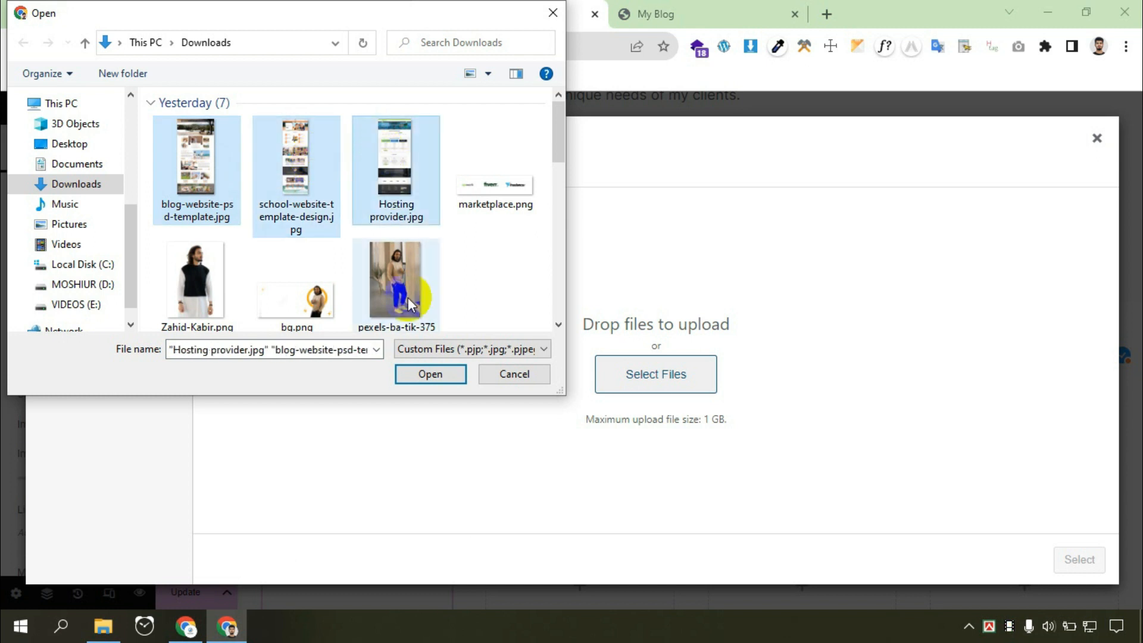
pyautogui.click(423, 376)
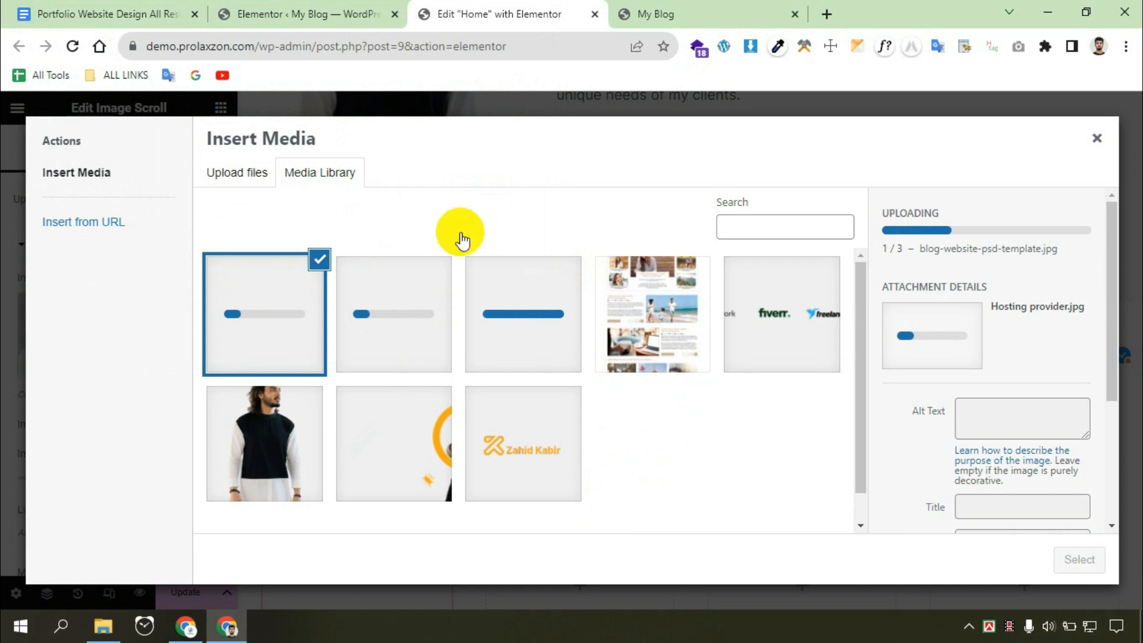
# Switch to the Google Docs resource document and open its first Portfolio Section link, the blog website PSD template, in a new browser tab.
pyautogui.click(9, 8)
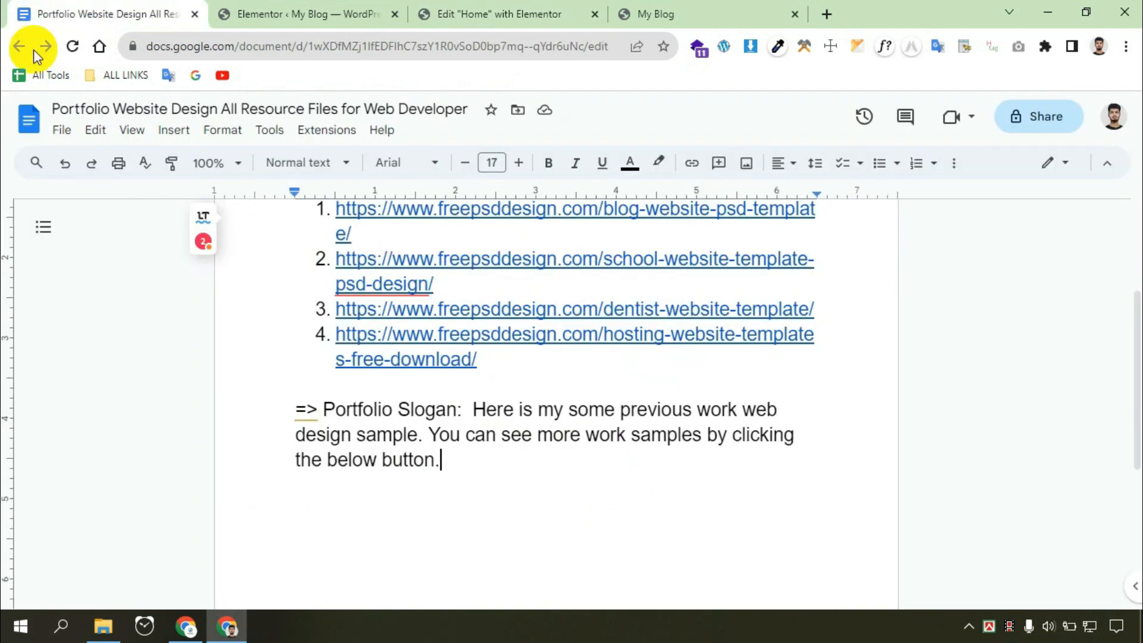
pyautogui.scroll(3, 505, 405)
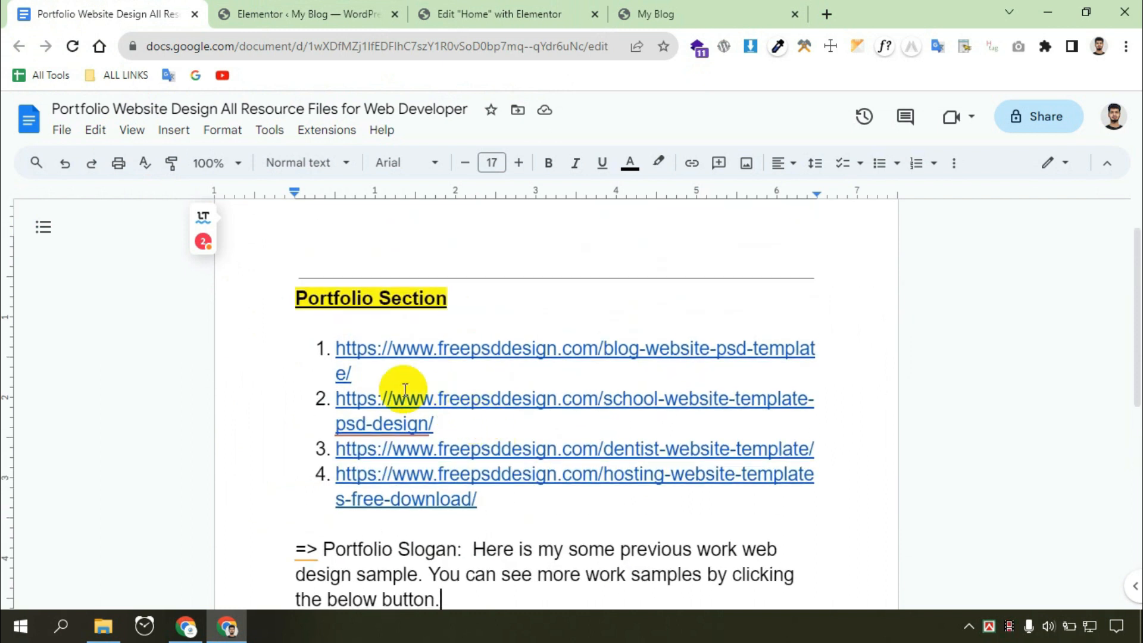
pyautogui.moveTo(369, 369); pyautogui.dragTo(335, 348)
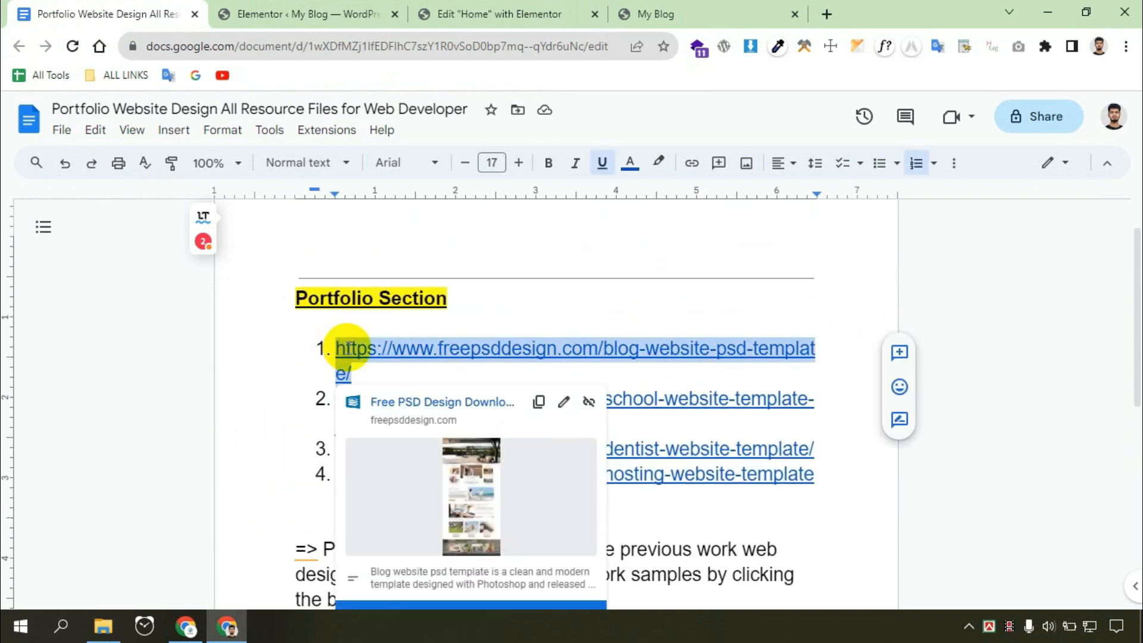
pyautogui.rightClick(348, 349)
pyautogui.click(395, 203)
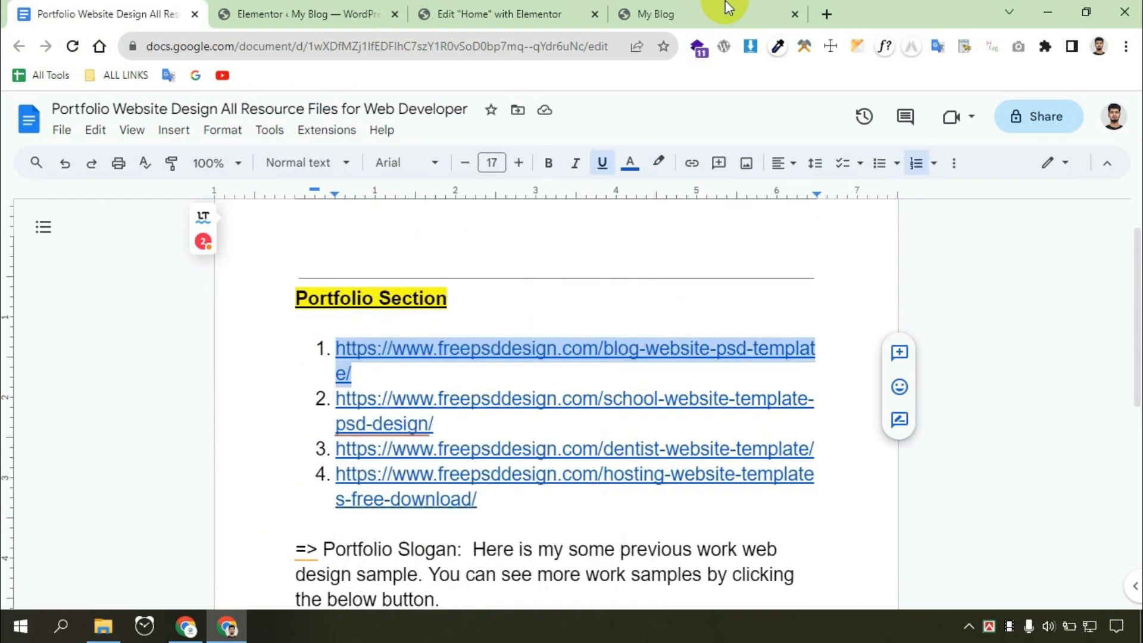
pyautogui.click(825, 11)
pyautogui.rightClick(386, 47)
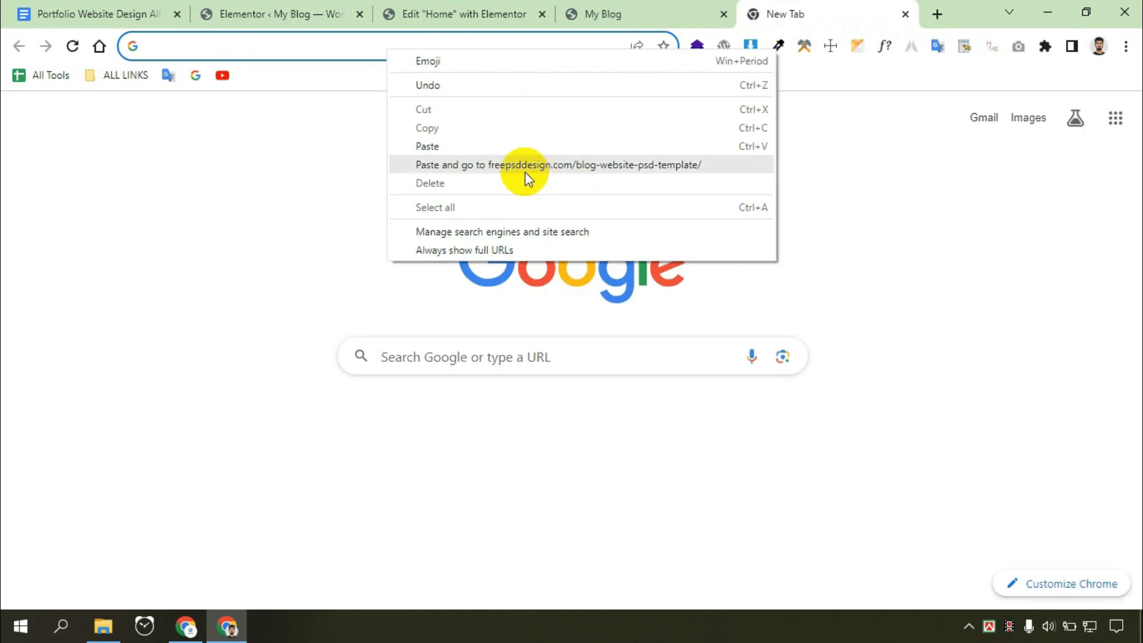
pyautogui.click(526, 165)
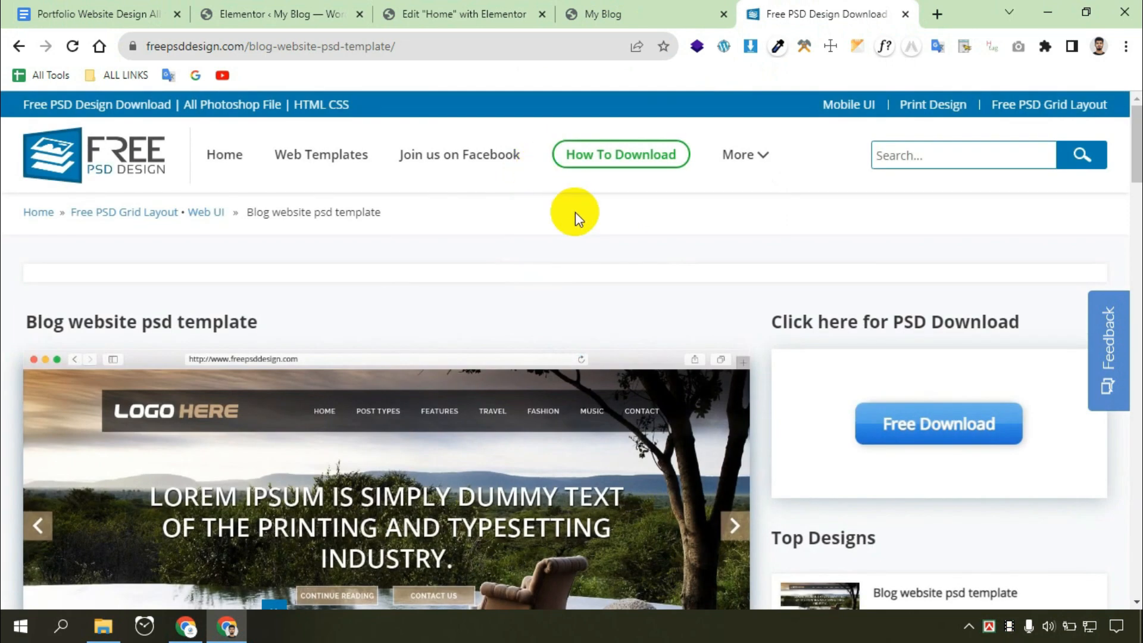
# Look through the blog template page for its download options, close the page, and return to the Elementor editor.
pyautogui.scroll(-4, 543, 279)
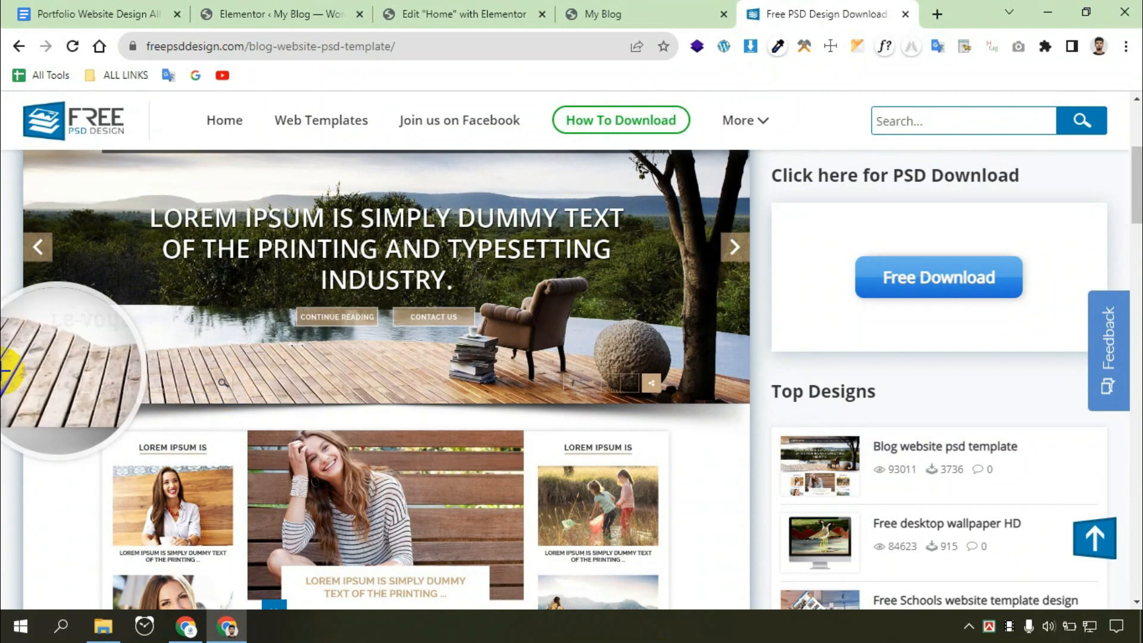
pyautogui.scroll(-4, 9, 380)
pyautogui.scroll(-5, 456, 385)
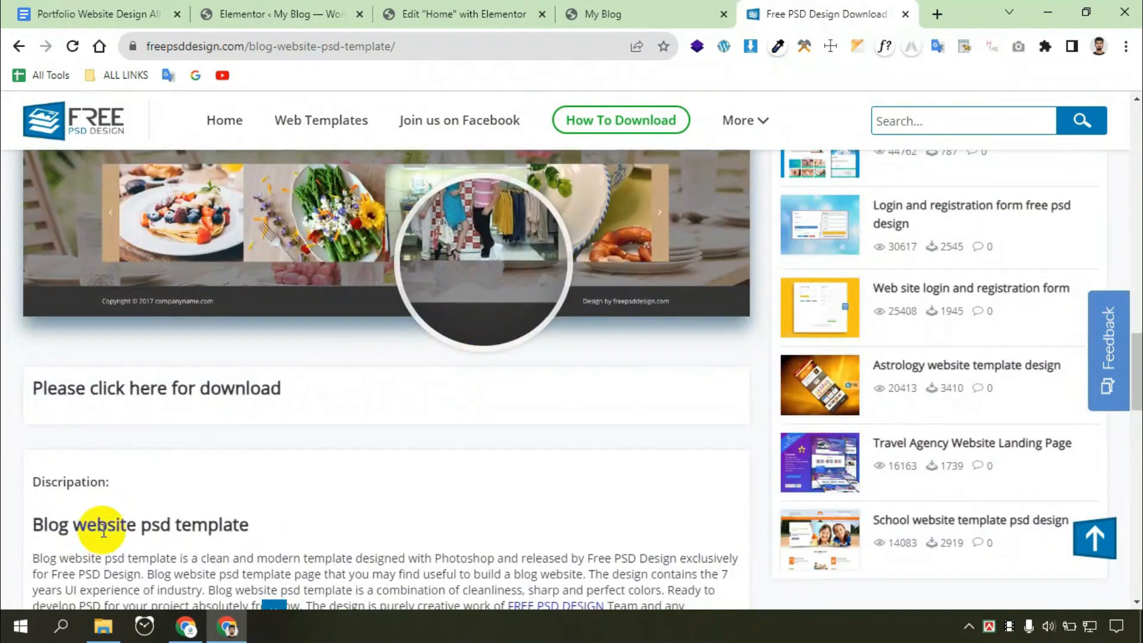
pyautogui.scroll(-6, 119, 465)
pyautogui.scroll(-6, 179, 345)
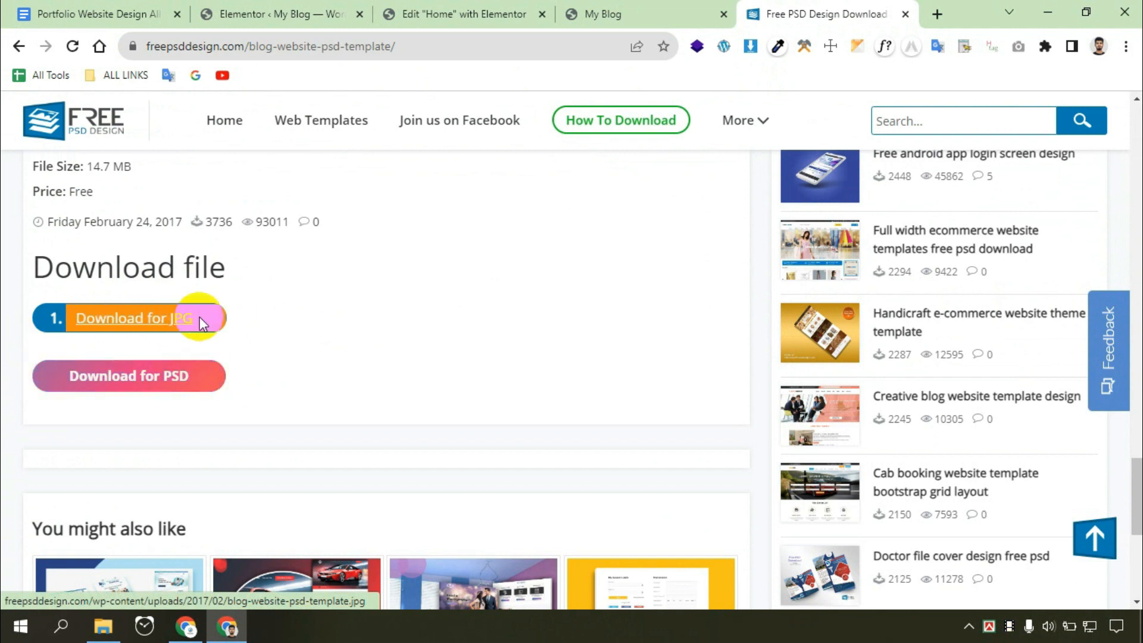
pyautogui.scroll(1, 506, 333)
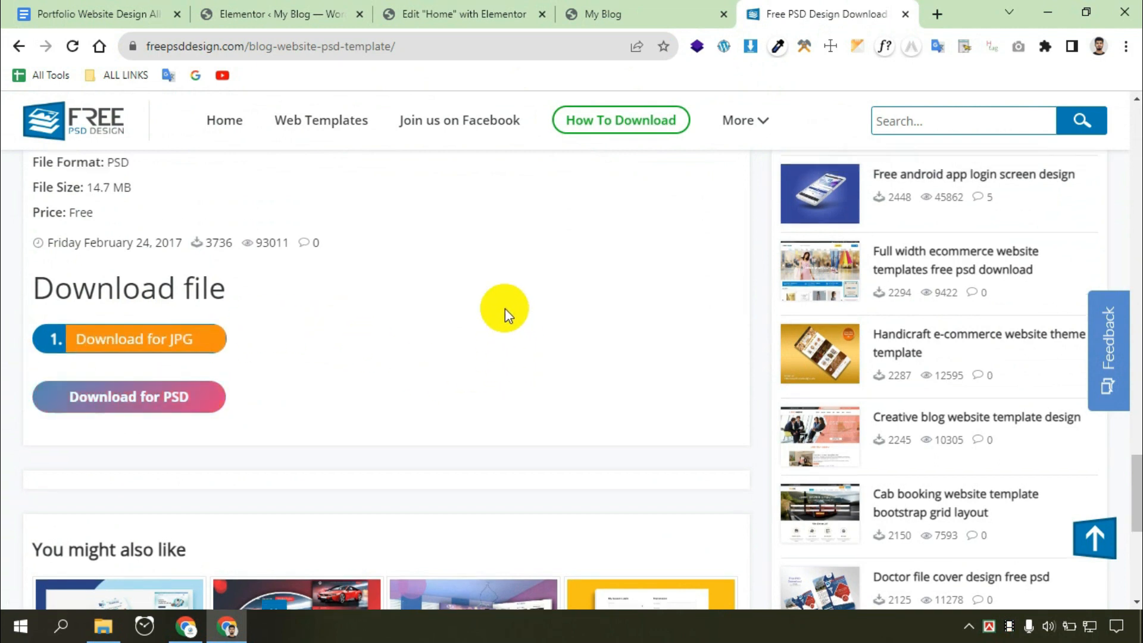
pyautogui.scroll(12, 505, 304)
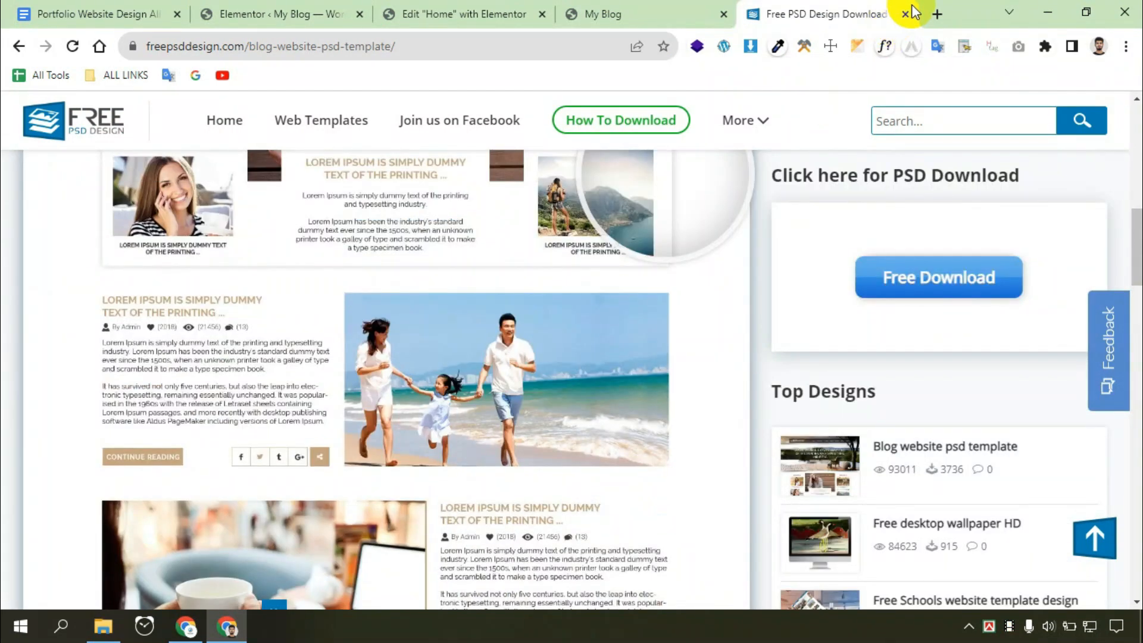
pyautogui.click(906, 15)
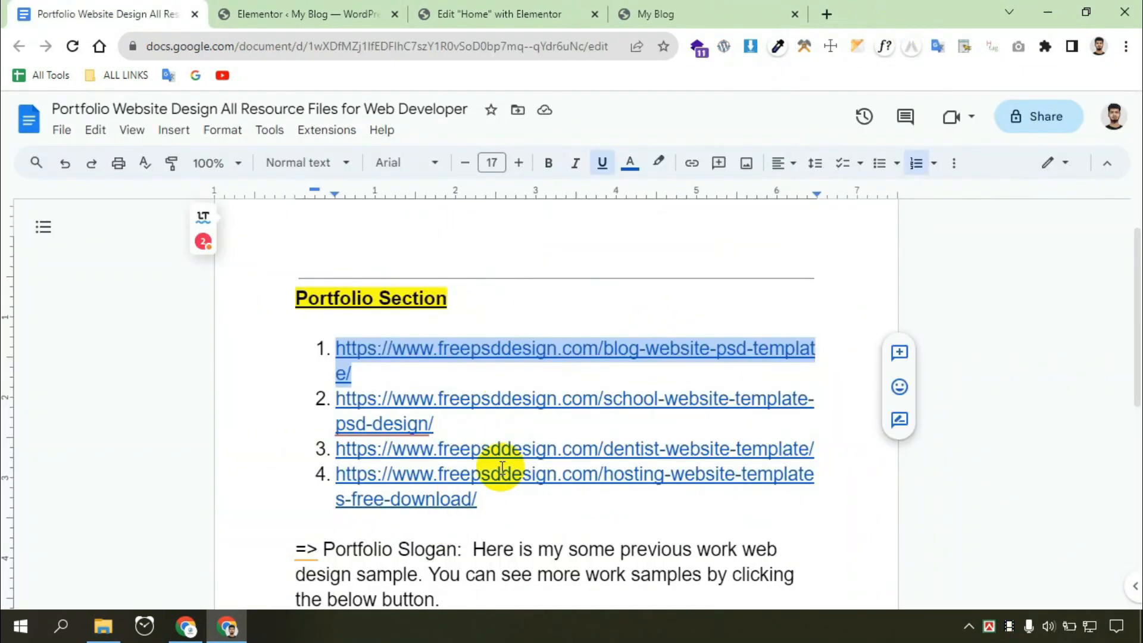
pyautogui.click(392, 18)
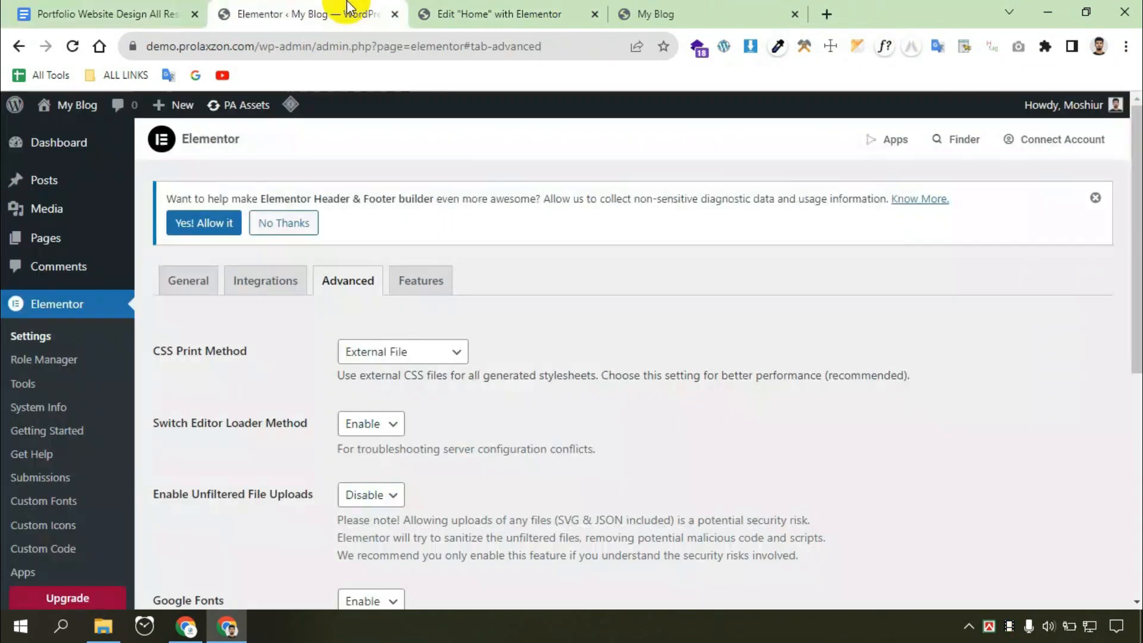
pyautogui.click(551, 10)
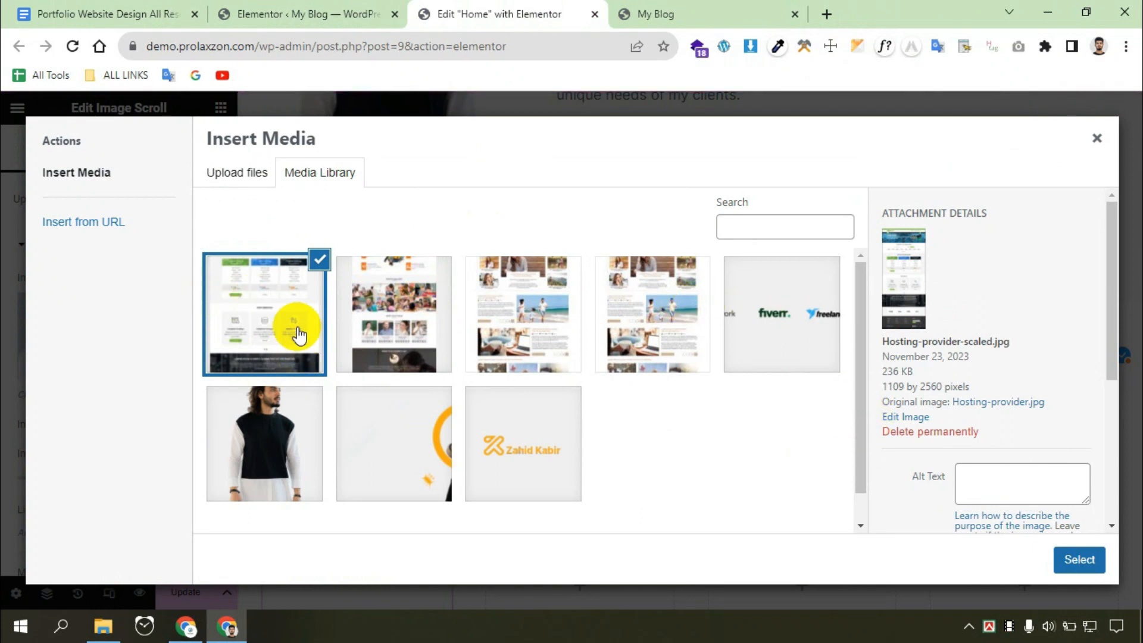
# Copy the hosting image's title into its alt text as "Hosting provider" and insert the image into the Image Scroll widget.
pyautogui.scroll(-5, 987, 416)
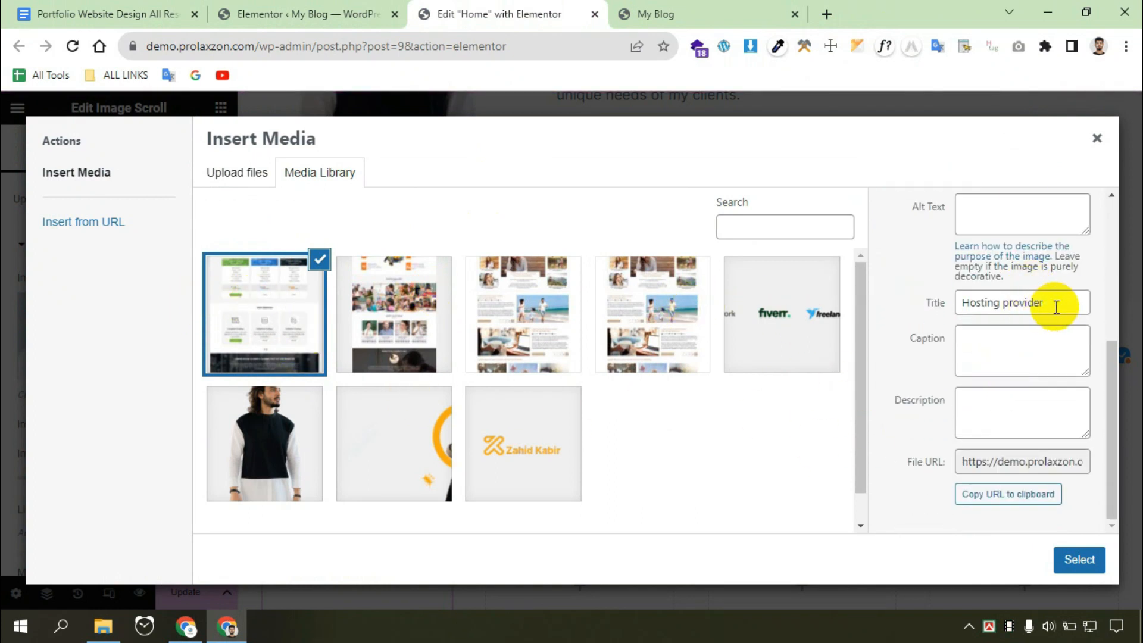
pyautogui.moveTo(1053, 306); pyautogui.dragTo(942, 303)
pyautogui.rightClick(970, 314)
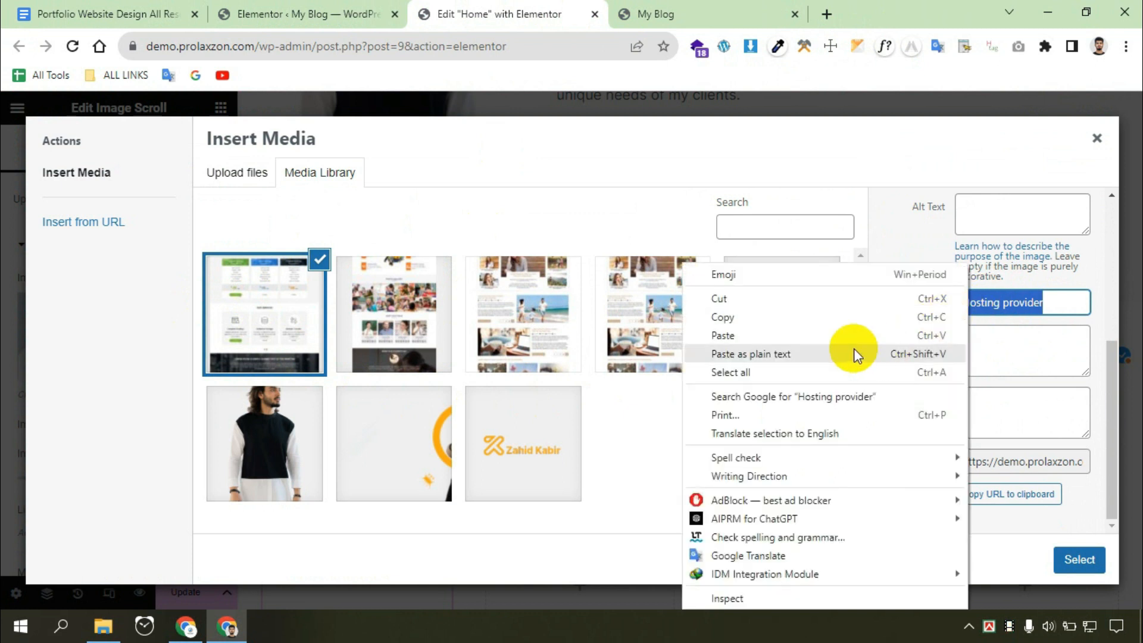
pyautogui.click(726, 312)
pyautogui.click(989, 214)
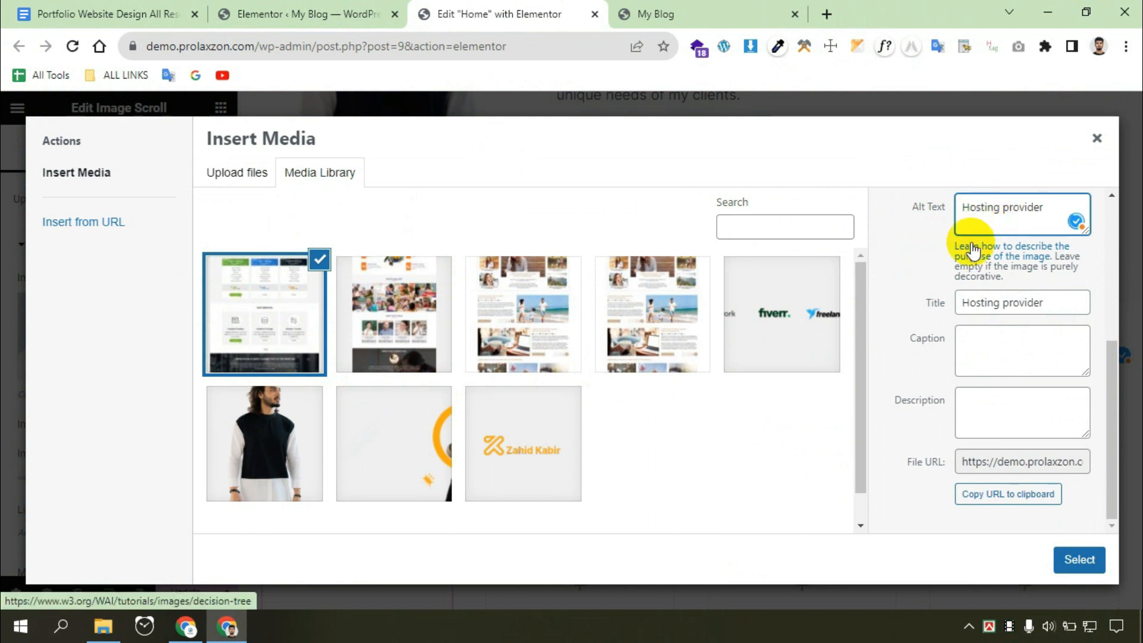
pyautogui.click(1080, 563)
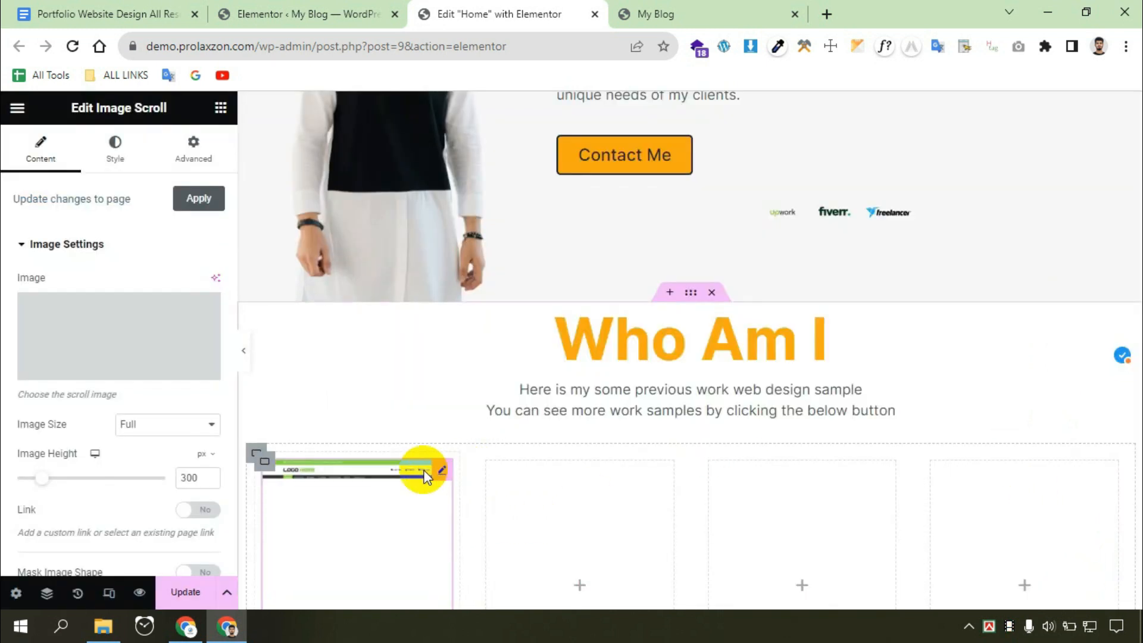
# Open the advanced scroll settings of the Image Scroll widget holding the hosting image.
pyautogui.scroll(-2, 416, 473)
pyautogui.scroll(-1, 434, 458)
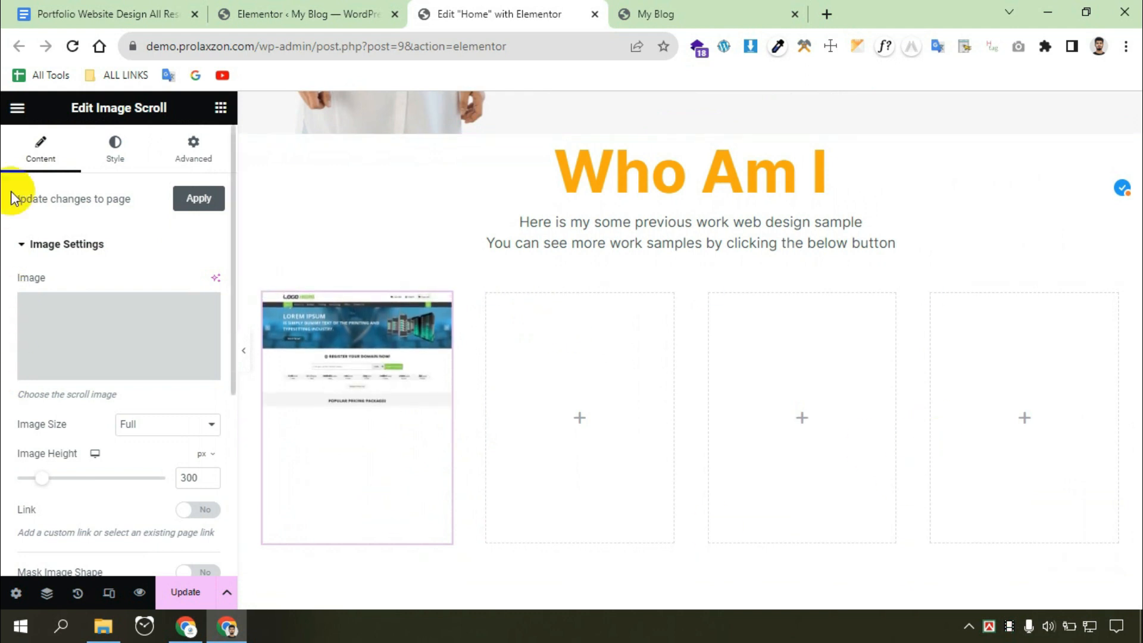
pyautogui.scroll(-2, 3, 348)
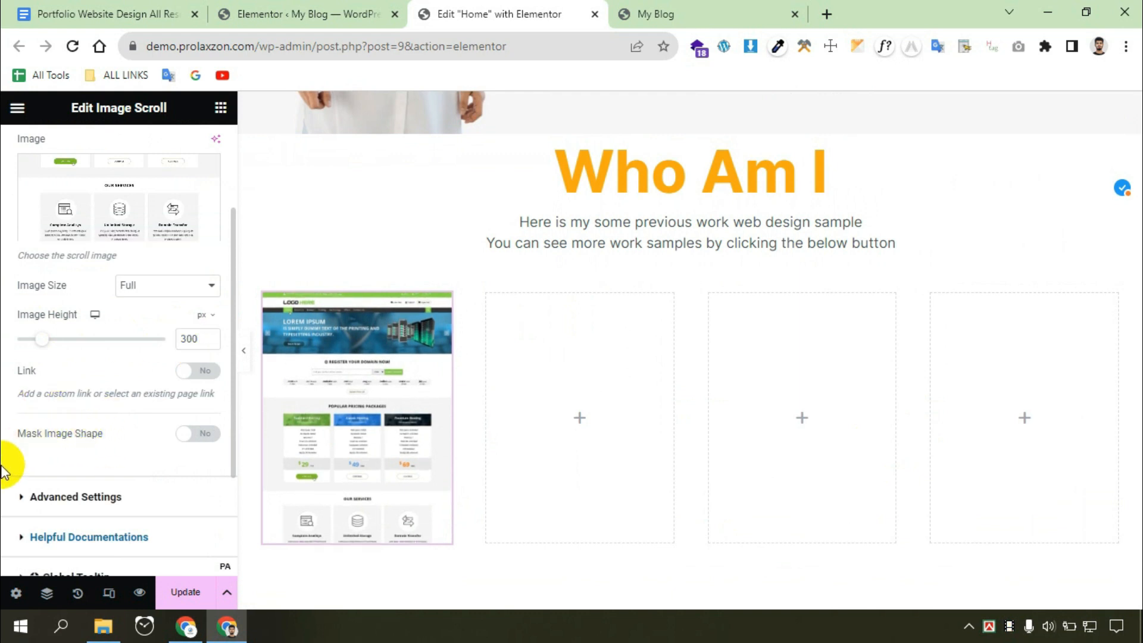
pyautogui.click(65, 499)
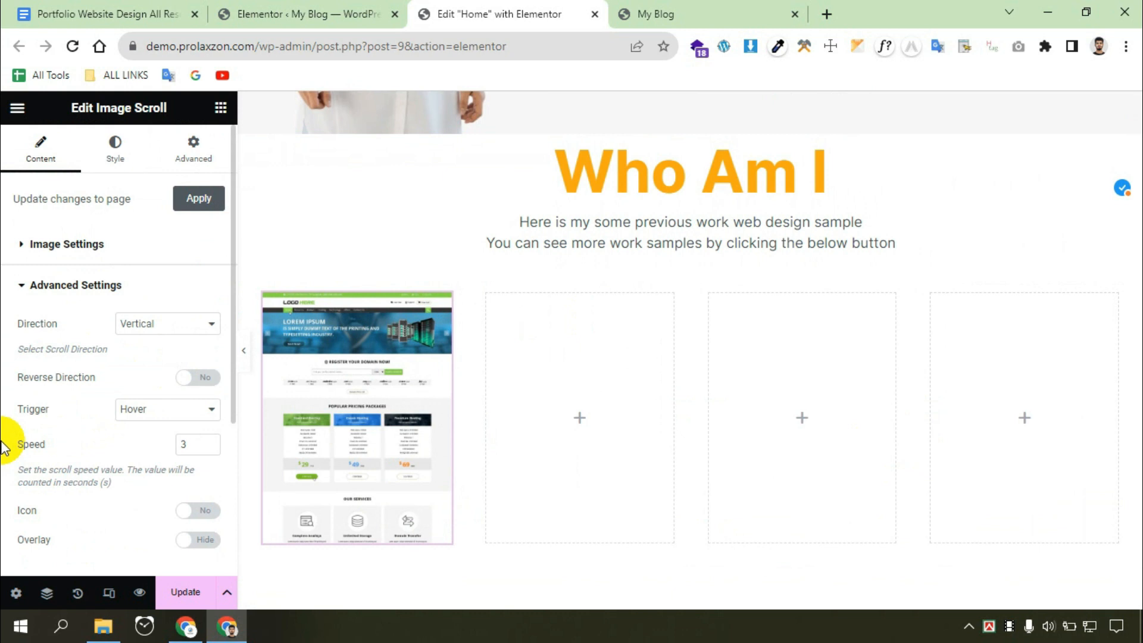
# Try the Mouse Scroll trigger on the hosting image, scroll through it, and restore the Hover trigger.
pyautogui.scroll(-2, 3, 446)
pyautogui.click(153, 269)
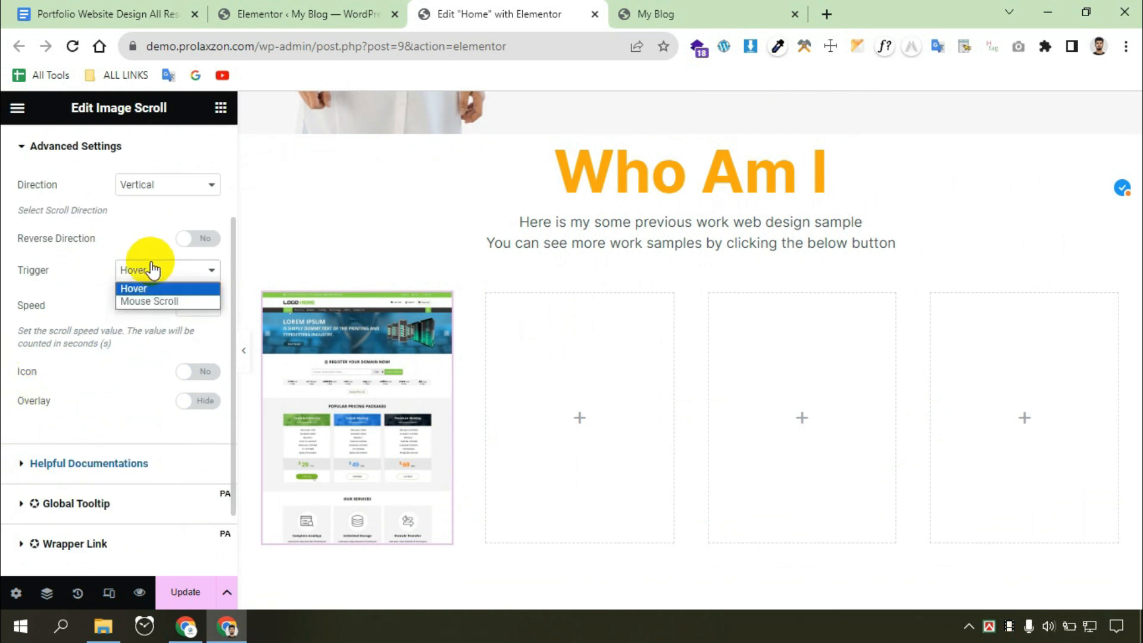
pyautogui.click(148, 302)
pyautogui.scroll(-5, 370, 384)
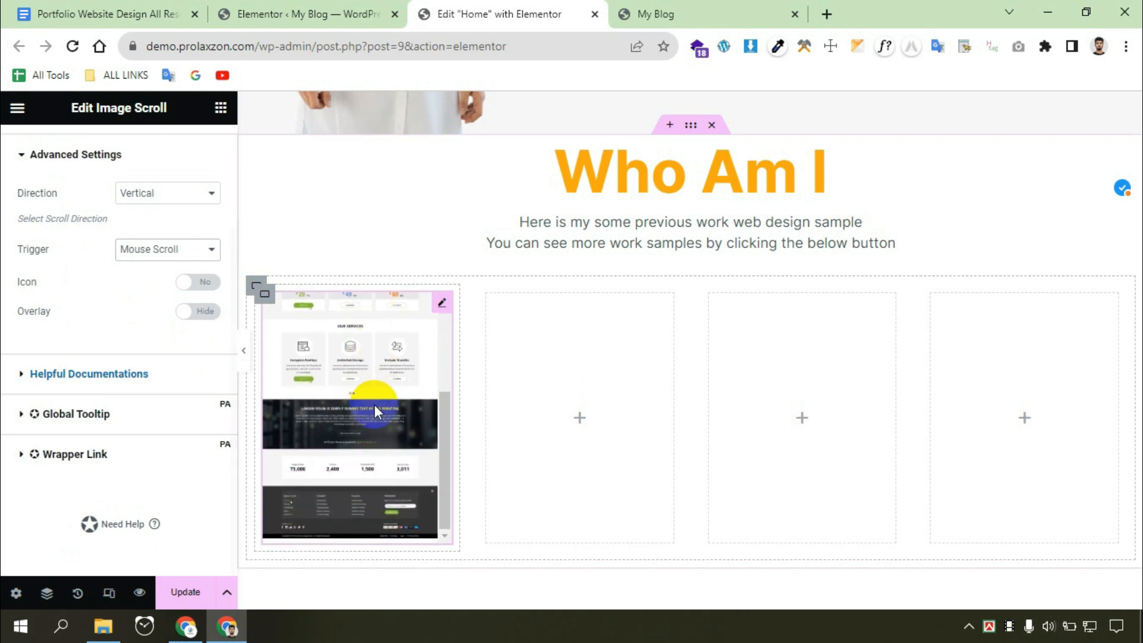
pyautogui.scroll(5, 376, 413)
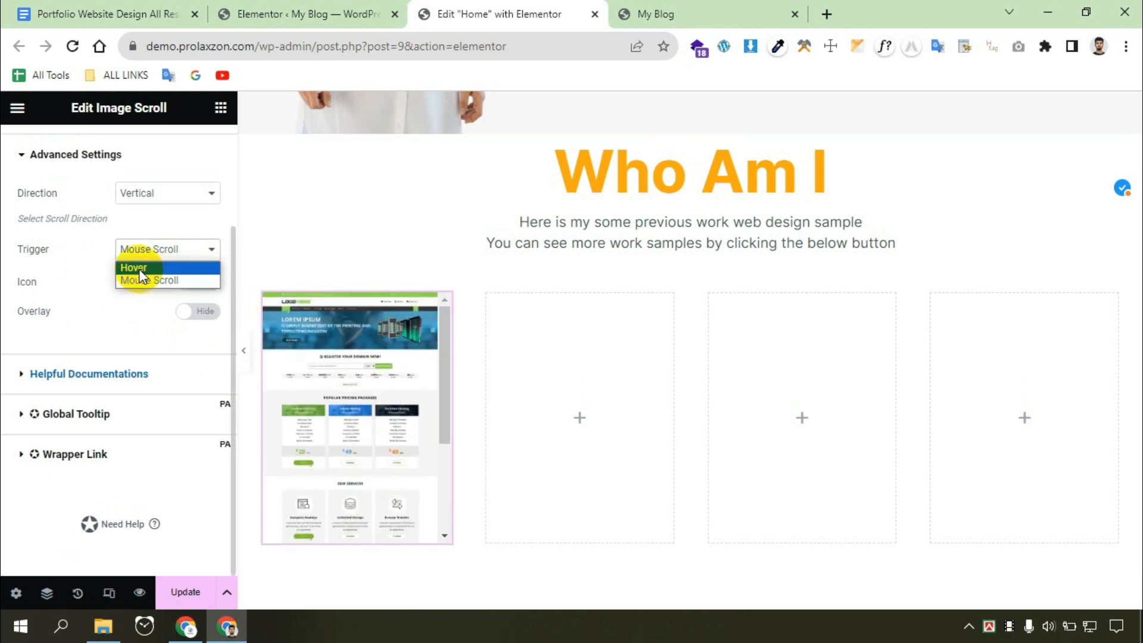
pyautogui.click(142, 269)
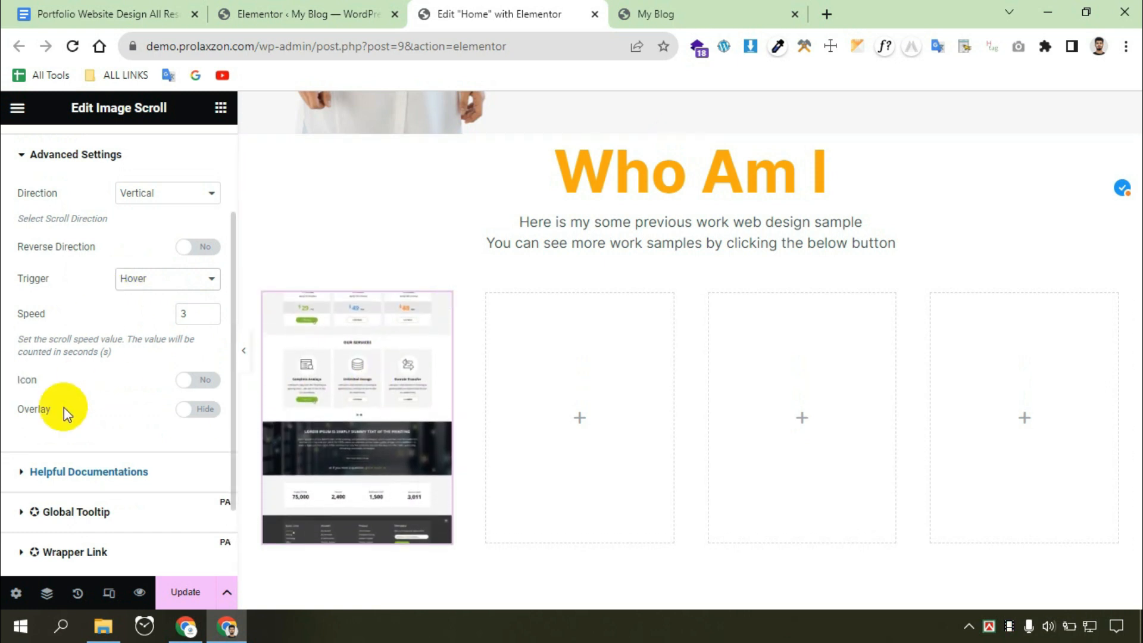
# Enable the scroll icon at a size of 50 px, and try the overlay before hiding it again.
pyautogui.click(203, 383)
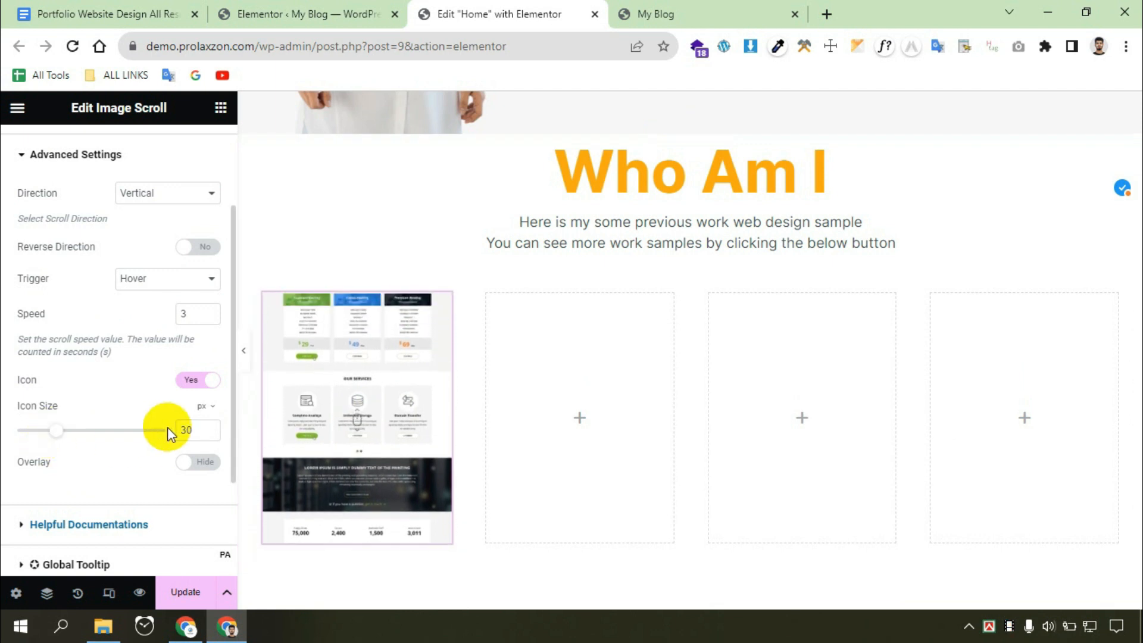
pyautogui.doubleClick(189, 430)
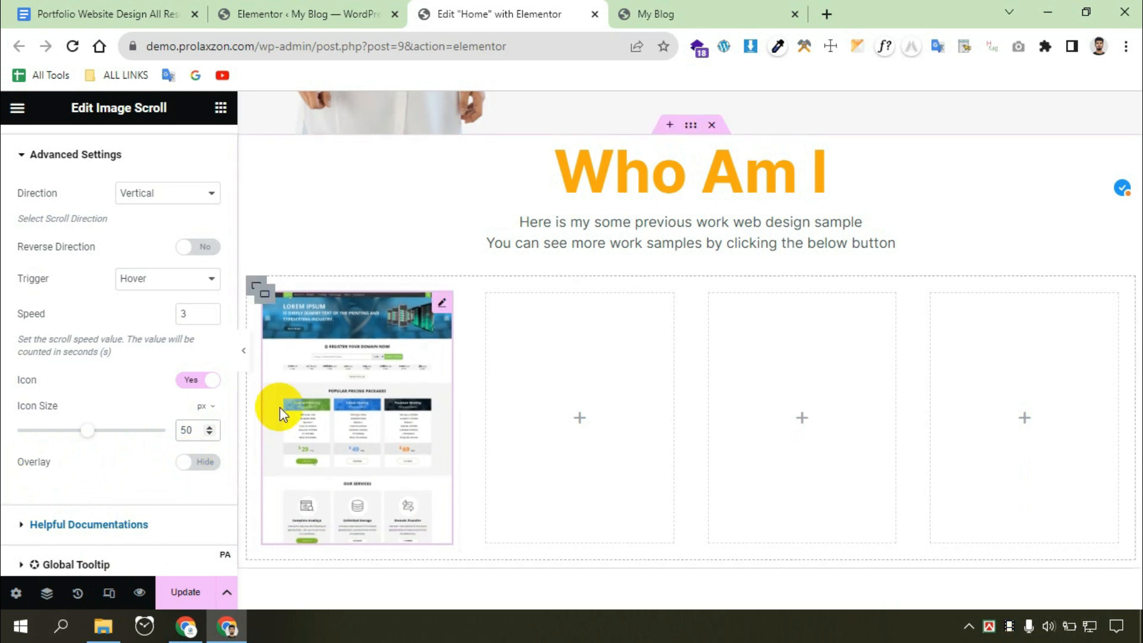
pyautogui.click(194, 464)
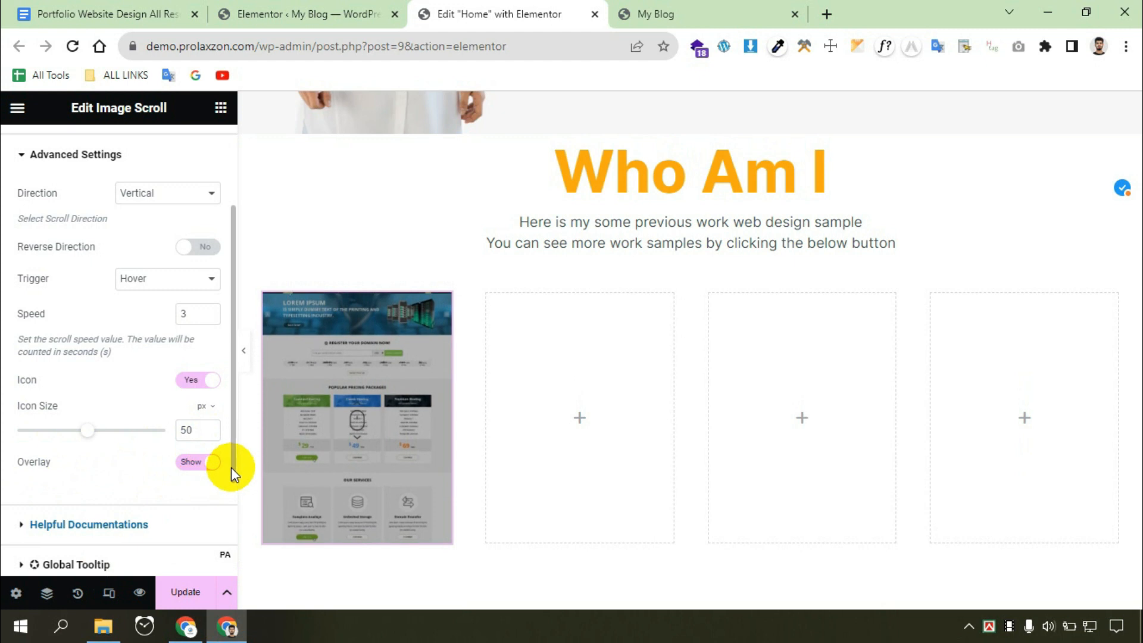
pyautogui.click(210, 465)
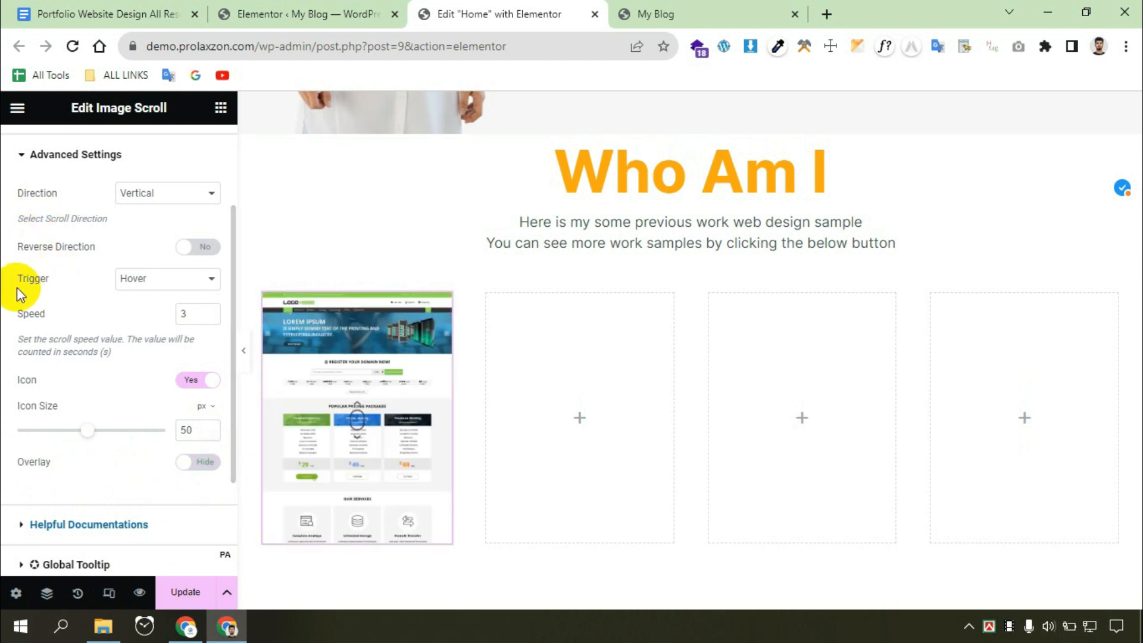
pyautogui.moveTo(337, 354)
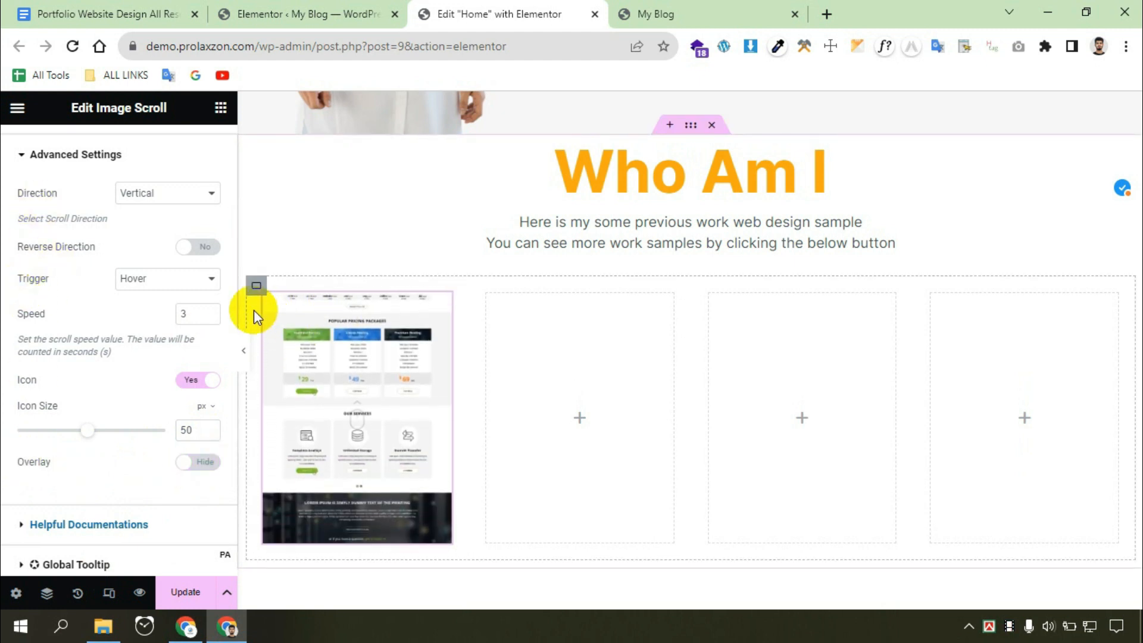
# Try an image height of 500 px for the scrolling hosting image, and reduce it to 400 px.
pyautogui.scroll(3, 101, 289)
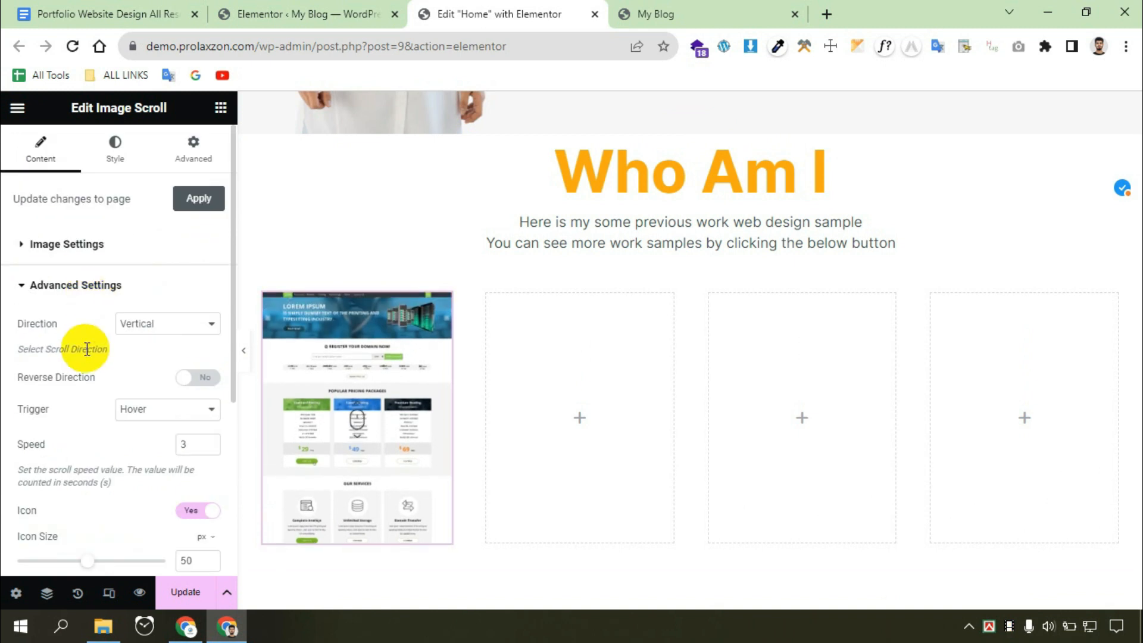
pyautogui.scroll(-3, 86, 349)
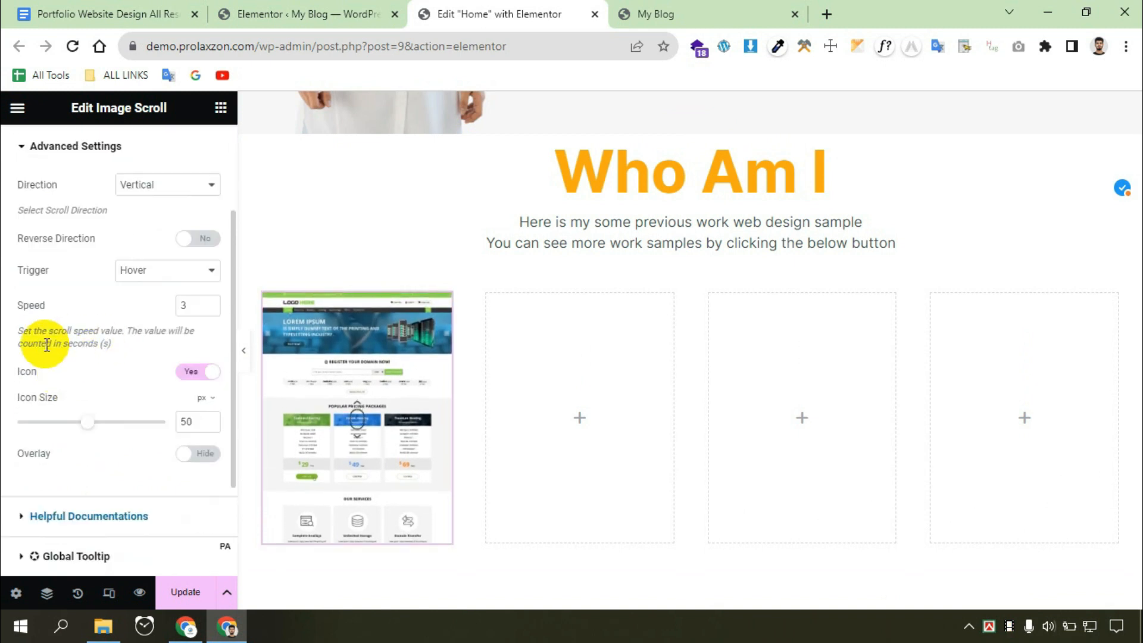
pyautogui.scroll(2, 357, 386)
pyautogui.scroll(3, 53, 375)
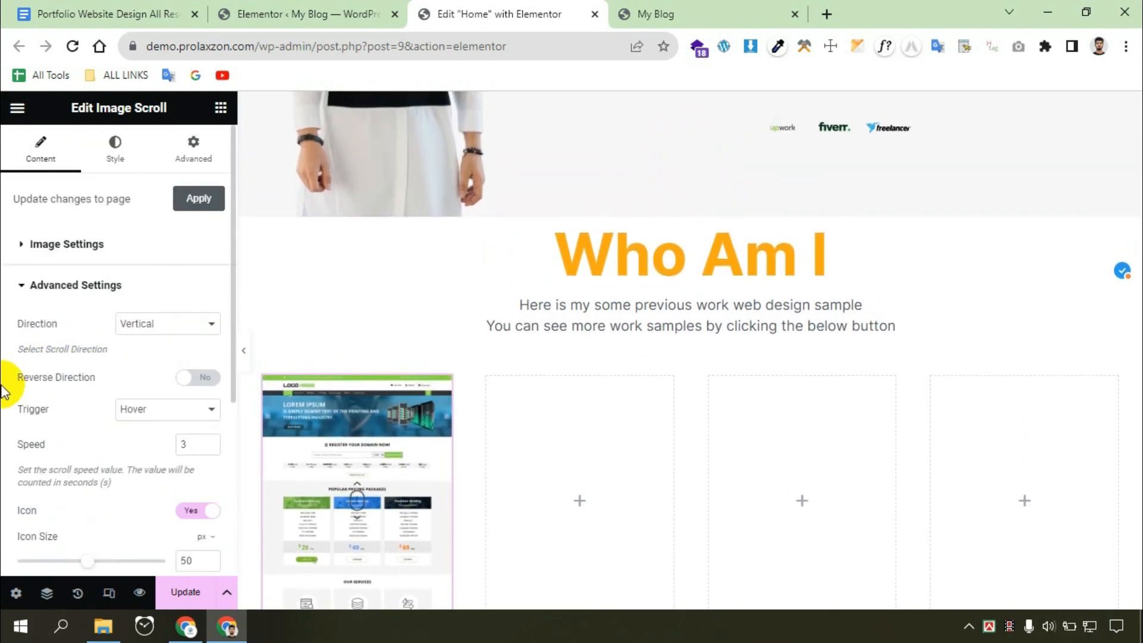
pyautogui.click(69, 245)
pyautogui.scroll(-2, 485, 387)
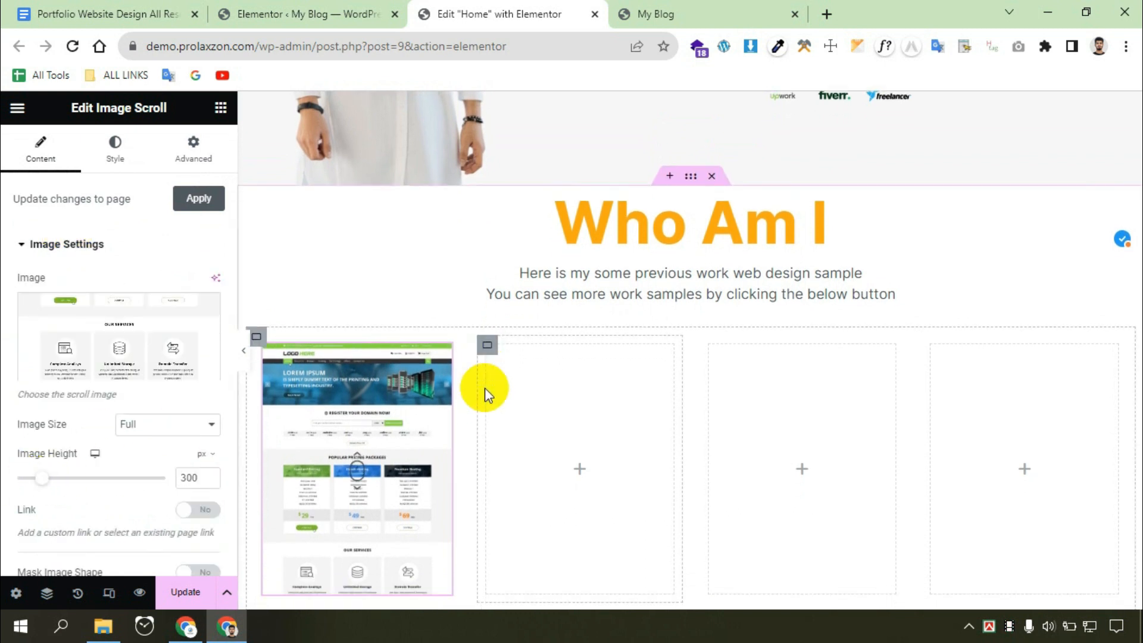
pyautogui.scroll(-2, 180, 375)
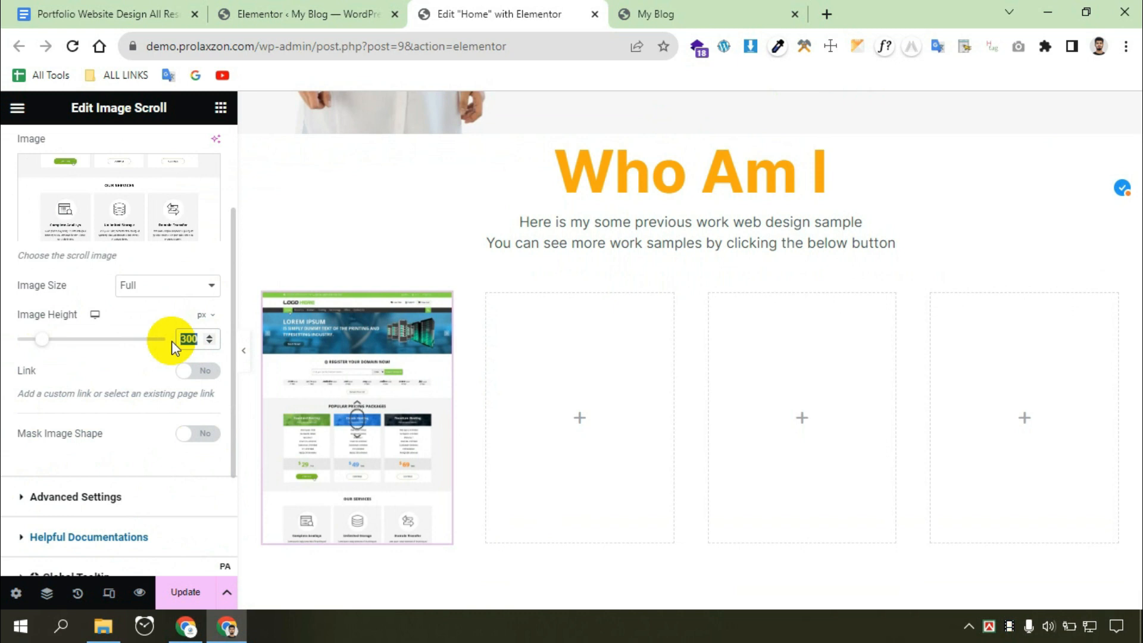
pyautogui.write('500')
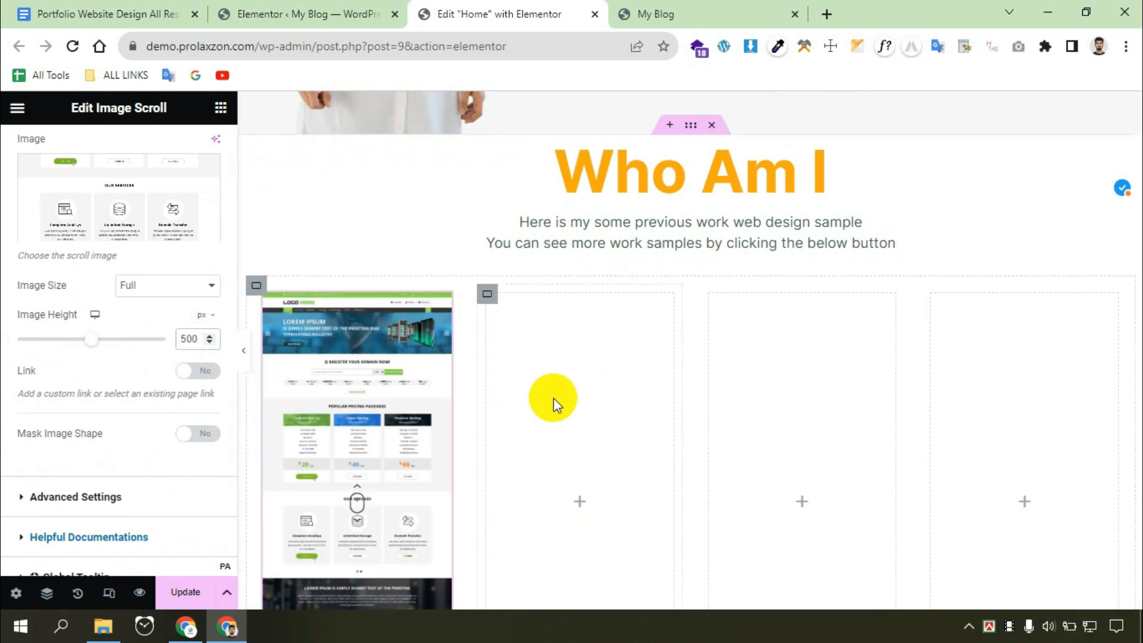
pyautogui.scroll(-2, 553, 401)
pyautogui.scroll(-4, 392, 396)
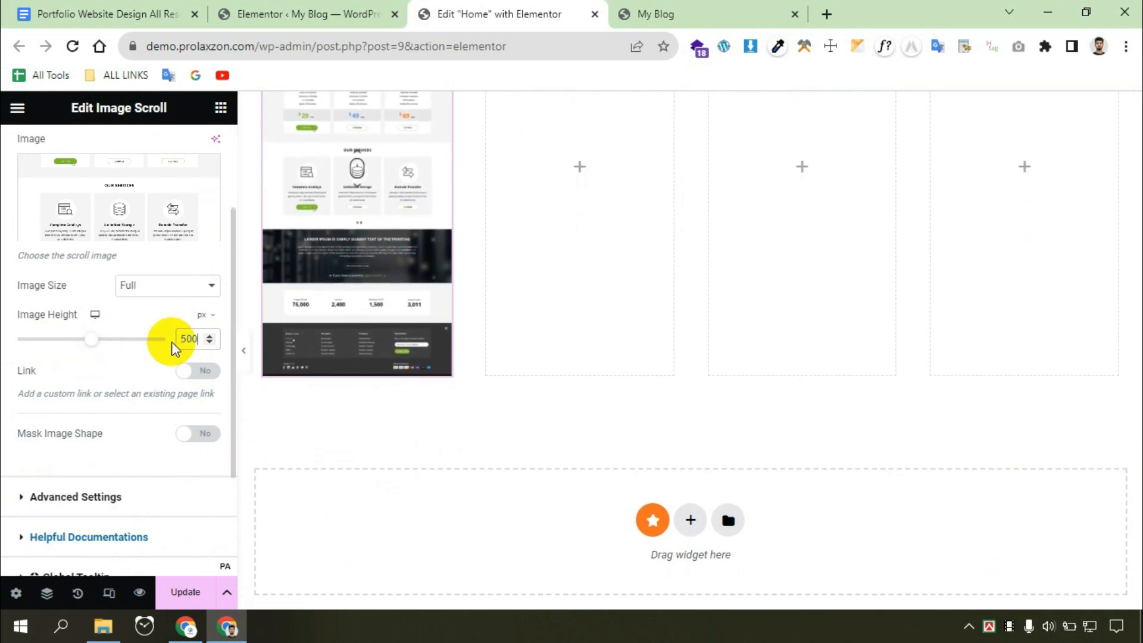
pyautogui.moveTo(191, 337); pyautogui.dragTo(167, 344)
pyautogui.press('BackSpace')
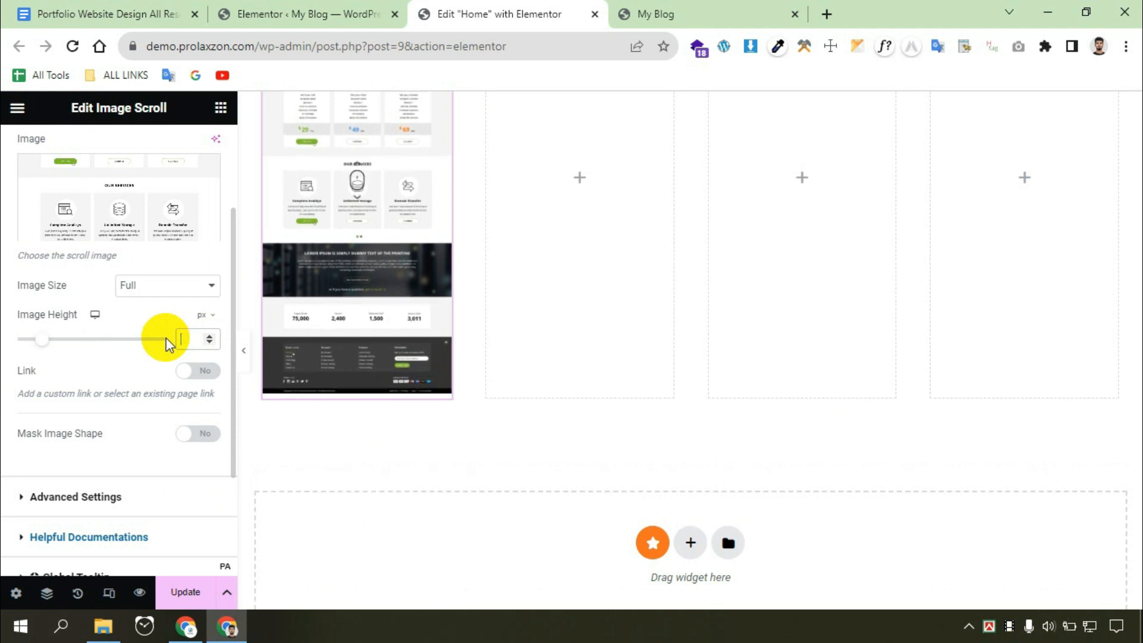
pyautogui.write('400')
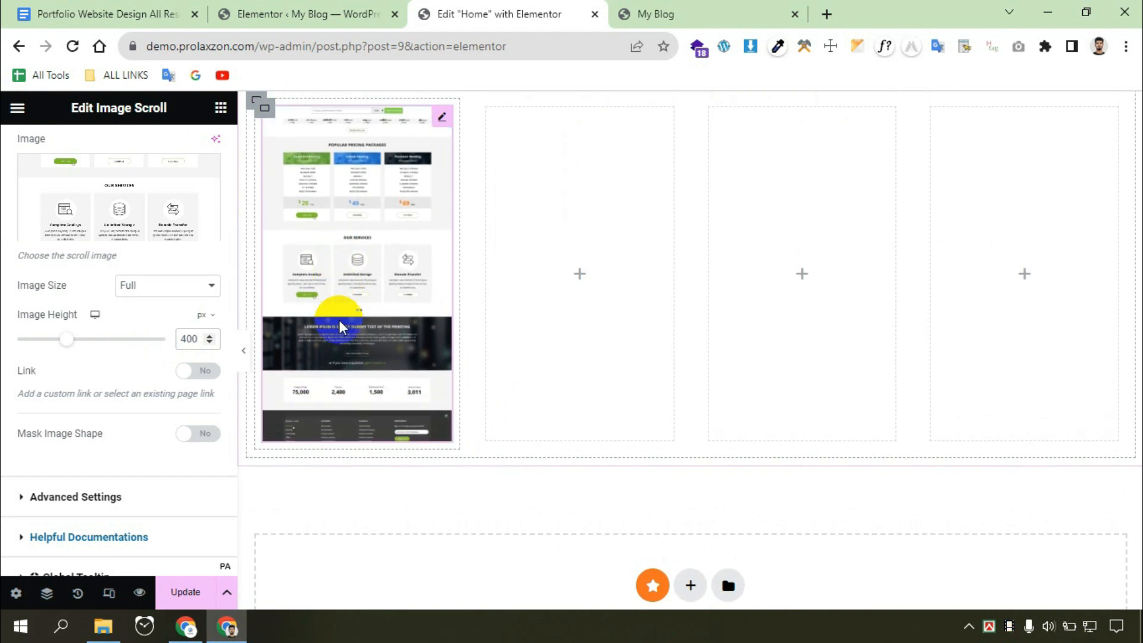
# Set the scroll icon's color to the Primary global color.
pyautogui.scroll(3, 13, 306)
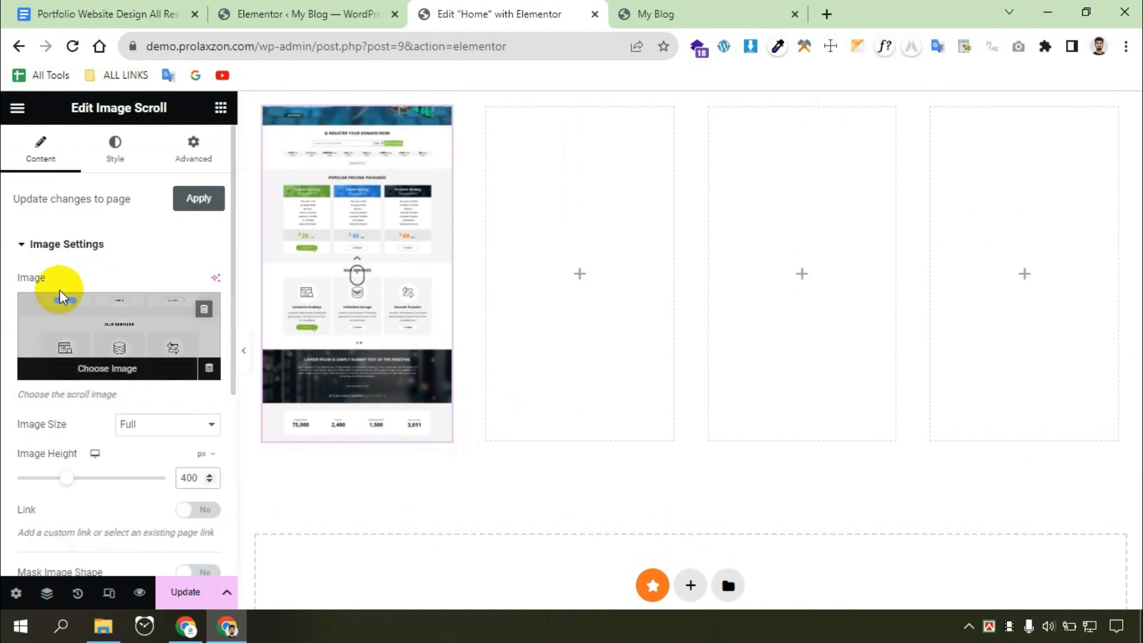
pyautogui.click(128, 149)
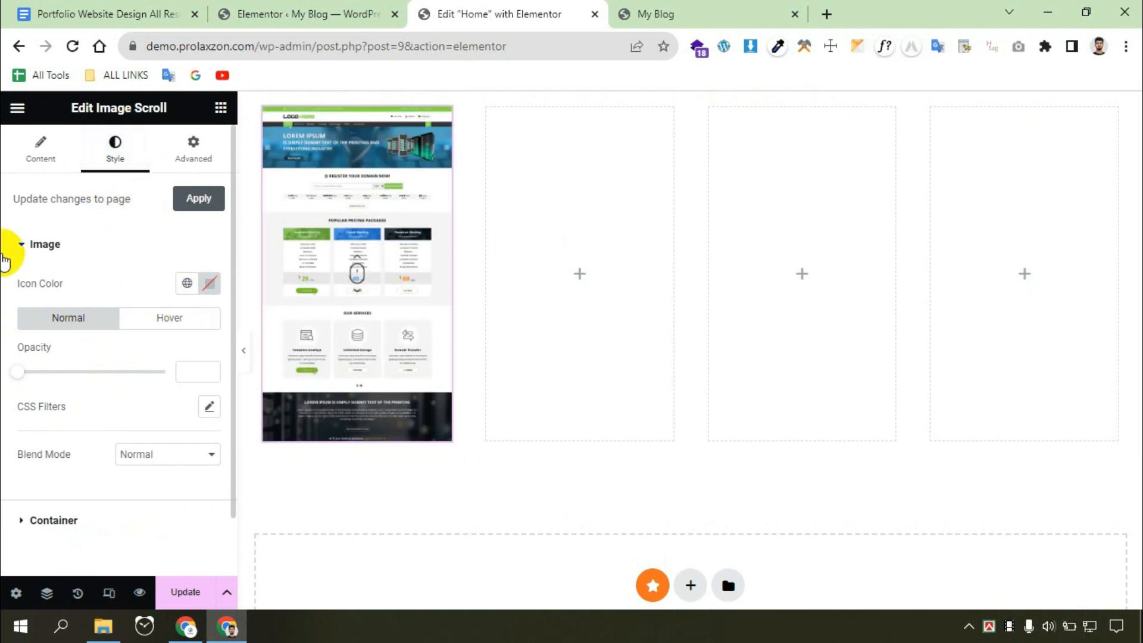
pyautogui.scroll(2, 381, 279)
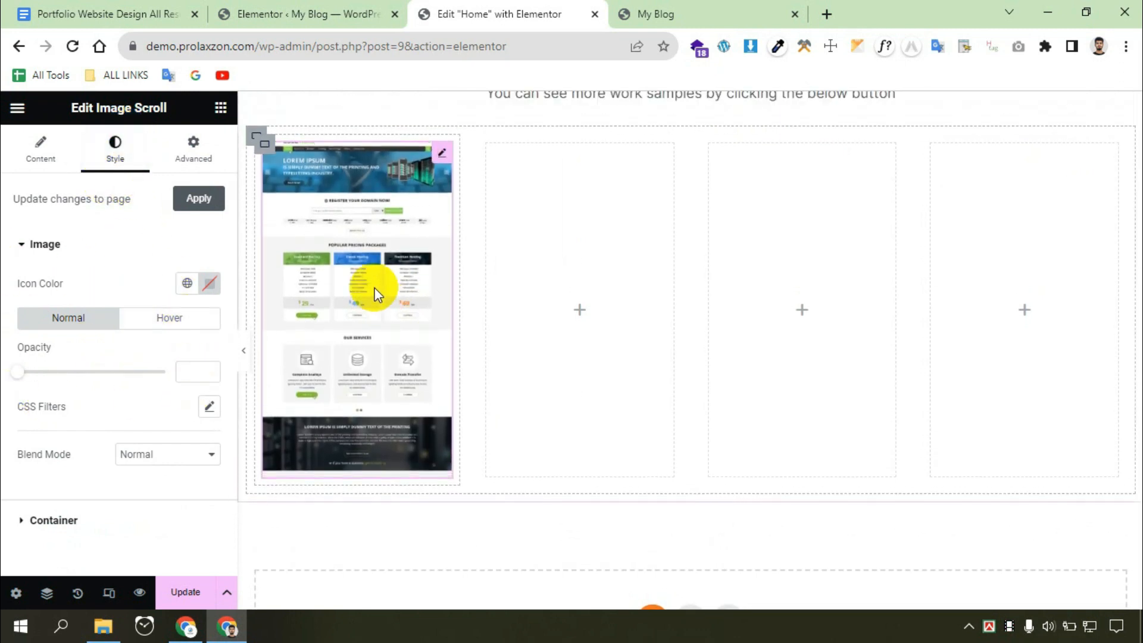
pyautogui.click(187, 284)
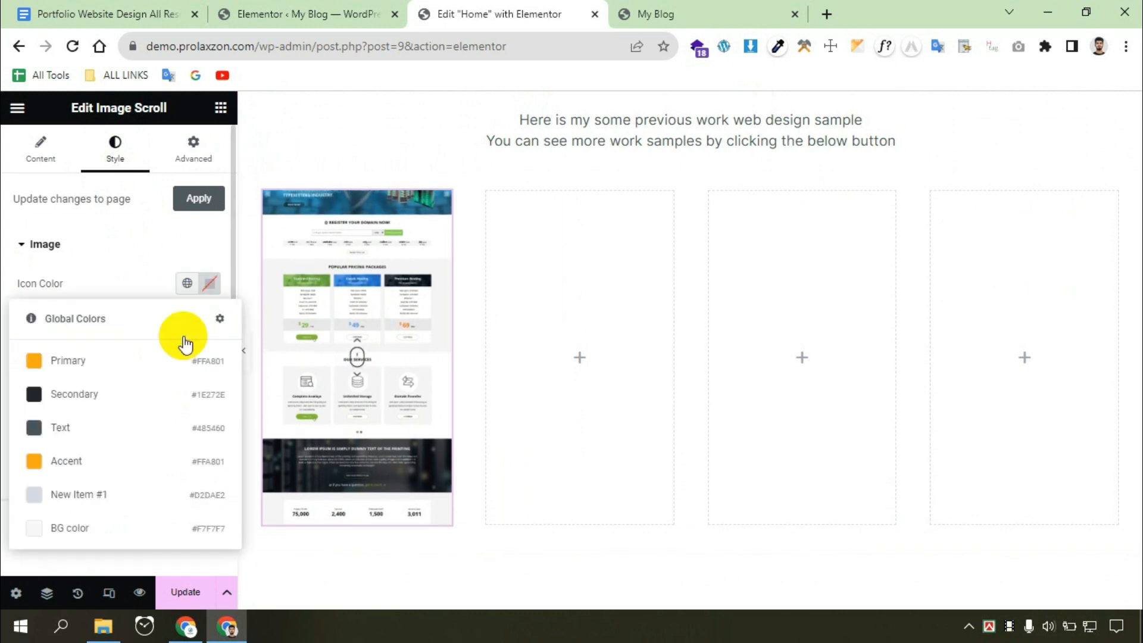
pyautogui.click(70, 361)
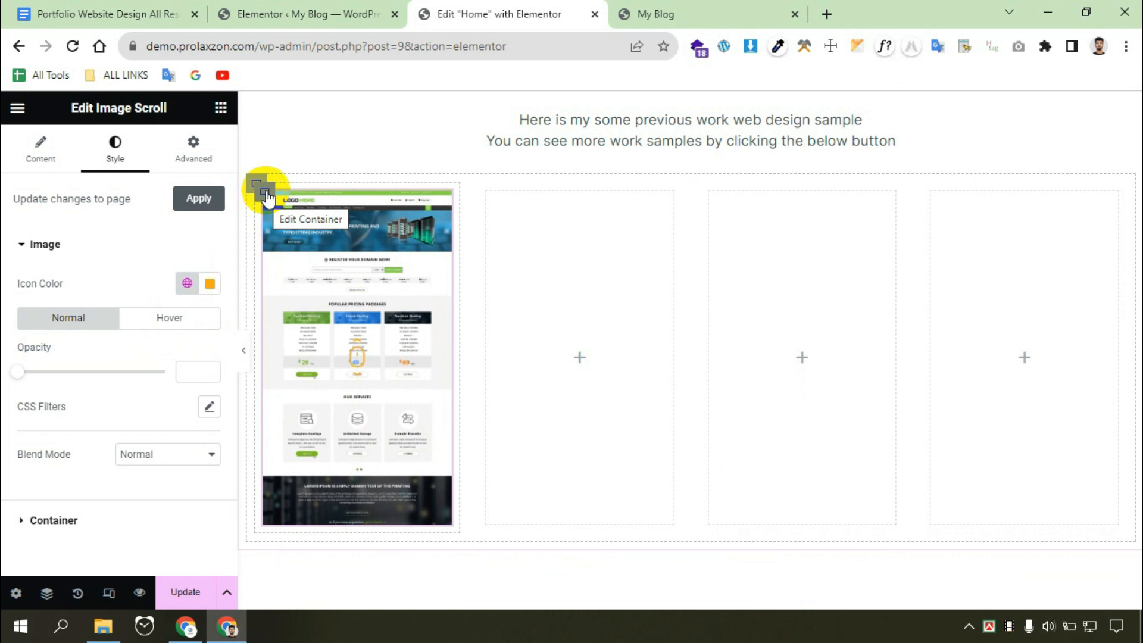
# Duplicate the first column container with the scrolling hosting image three times.
pyautogui.rightClick(267, 195)
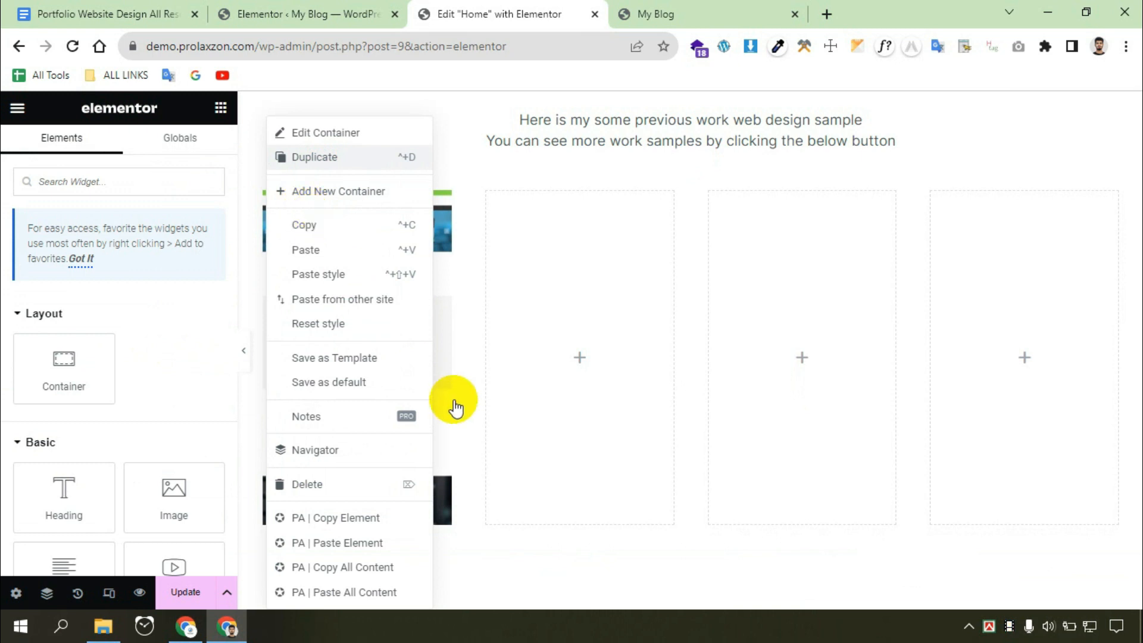
pyautogui.hotkey('ctrl', 'd')
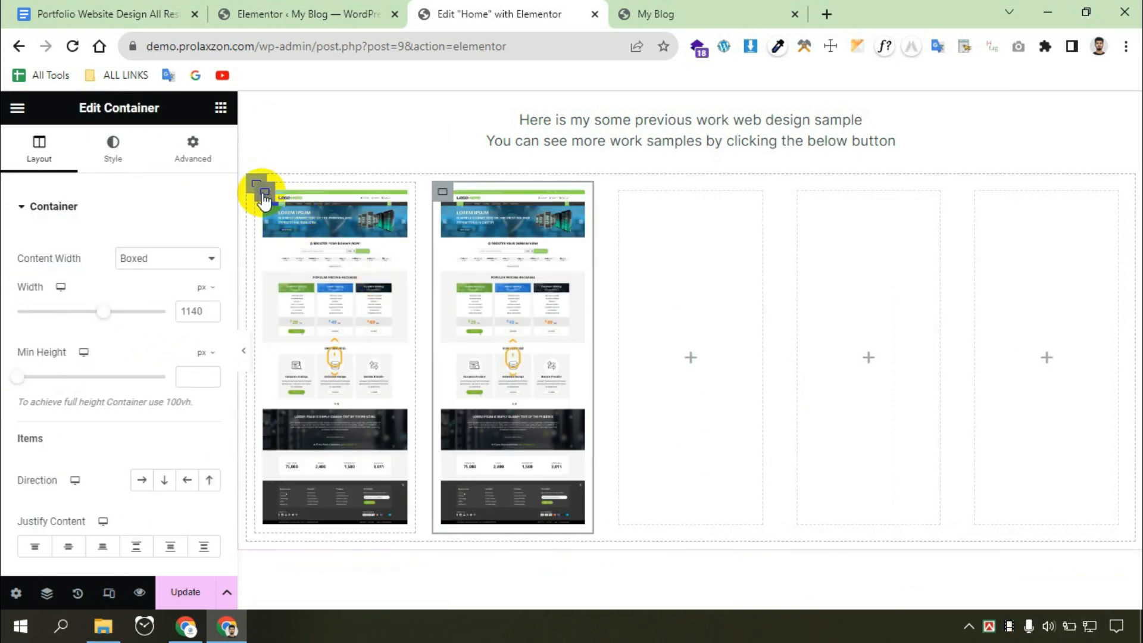
pyautogui.rightClick(265, 201)
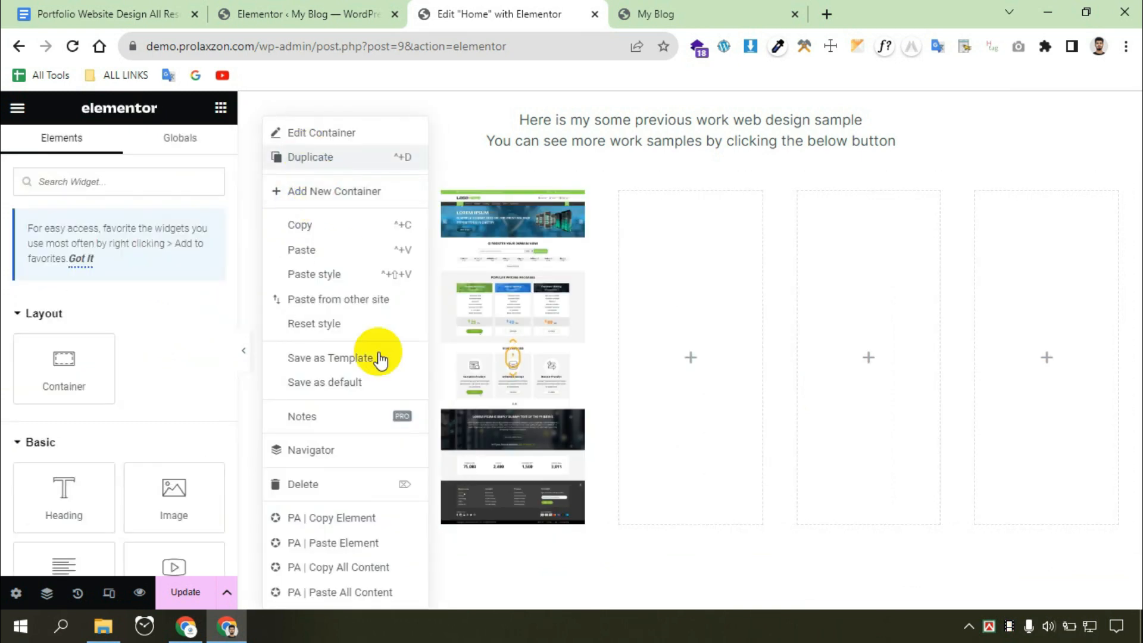
pyautogui.hotkey('ctrl', 'd')
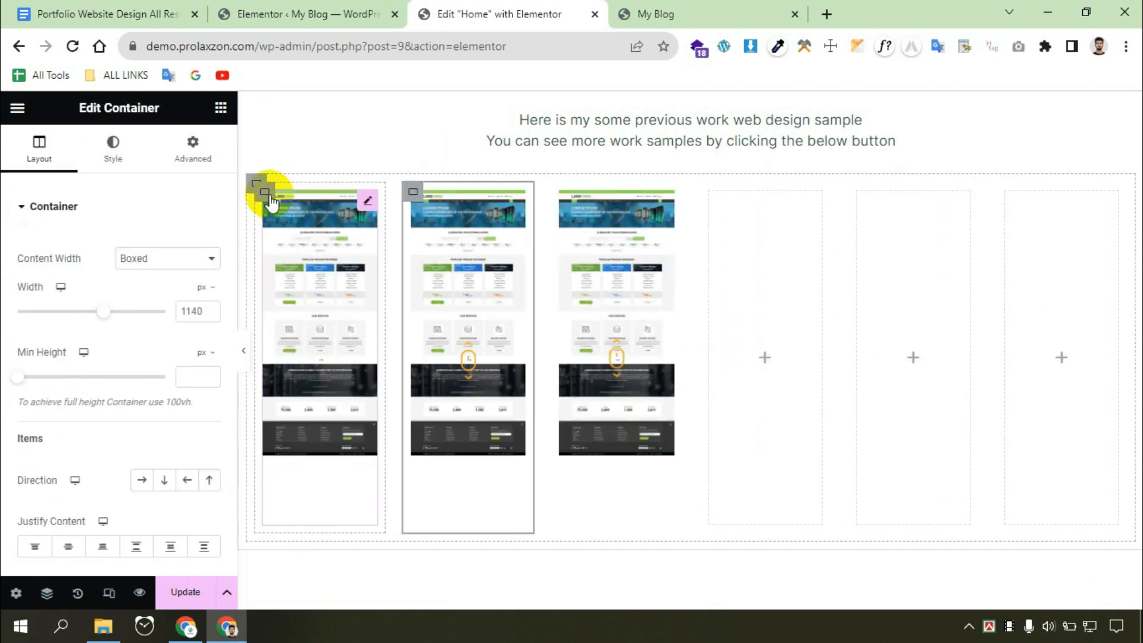
pyautogui.rightClick(264, 191)
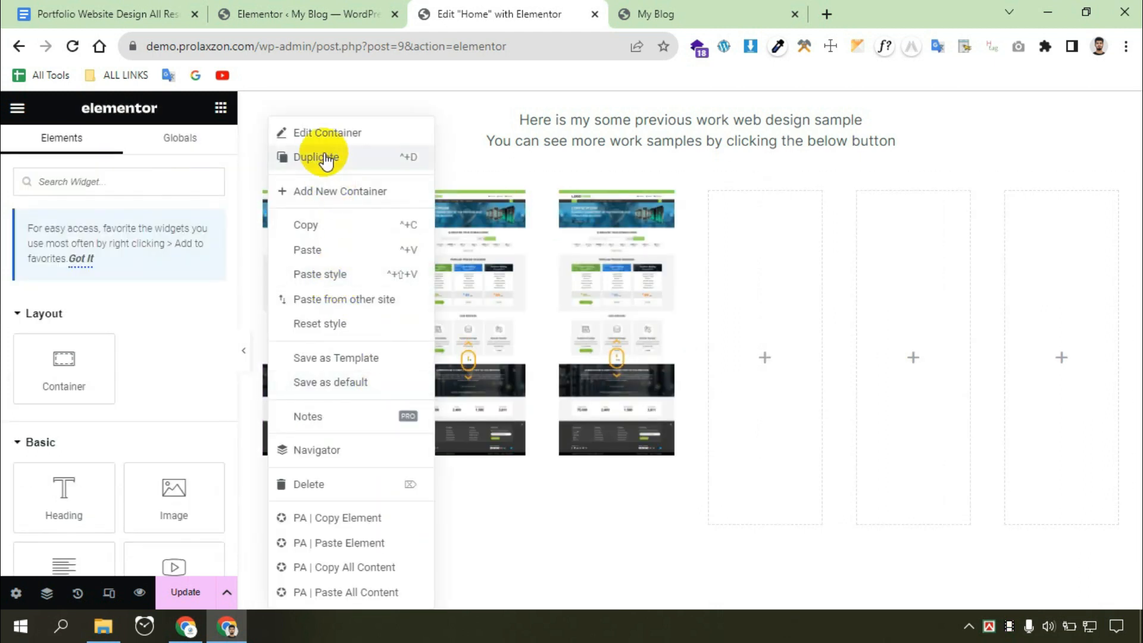
pyautogui.hotkey('ctrl', 'd')
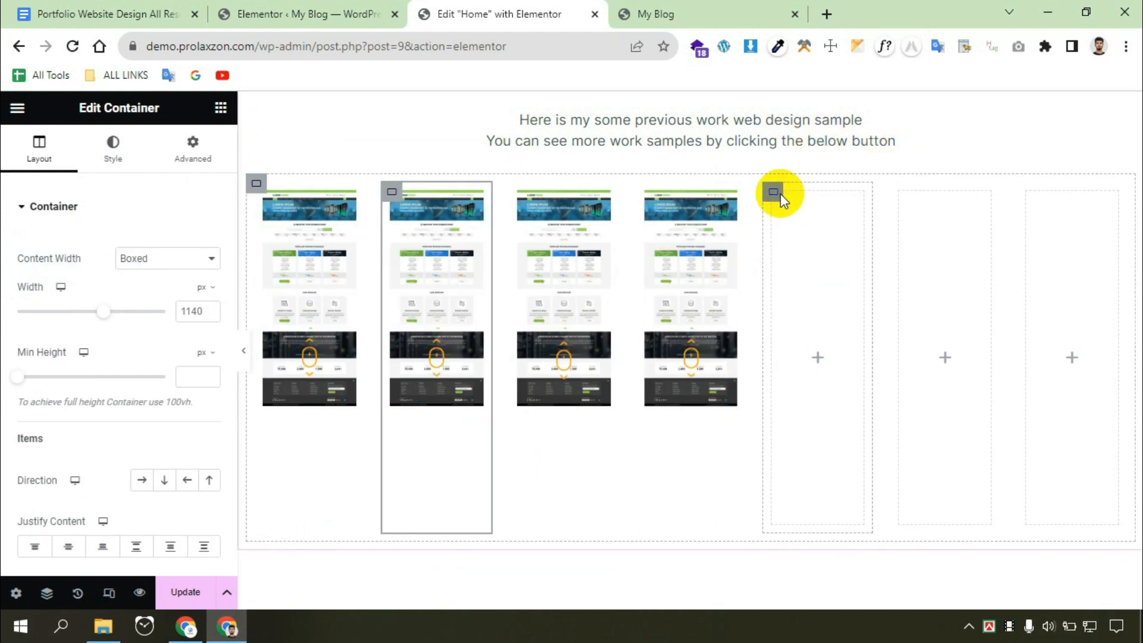
# Delete the three empty column containers beside the four scrolling hosting images.
pyautogui.rightClick(779, 195)
pyautogui.click(820, 483)
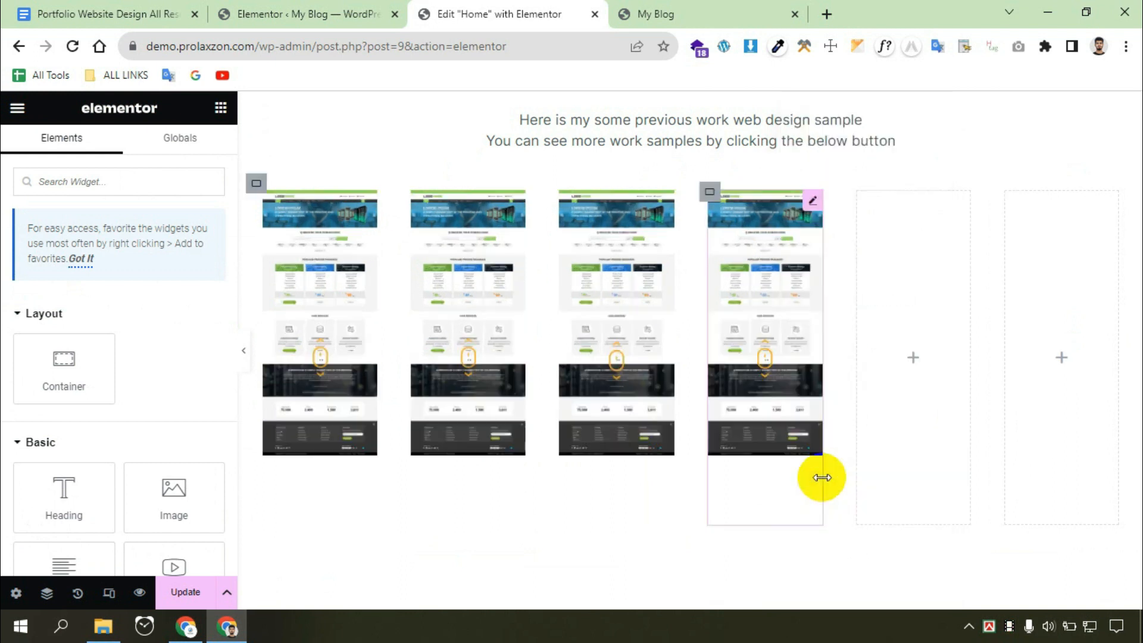
pyautogui.rightClick(876, 233)
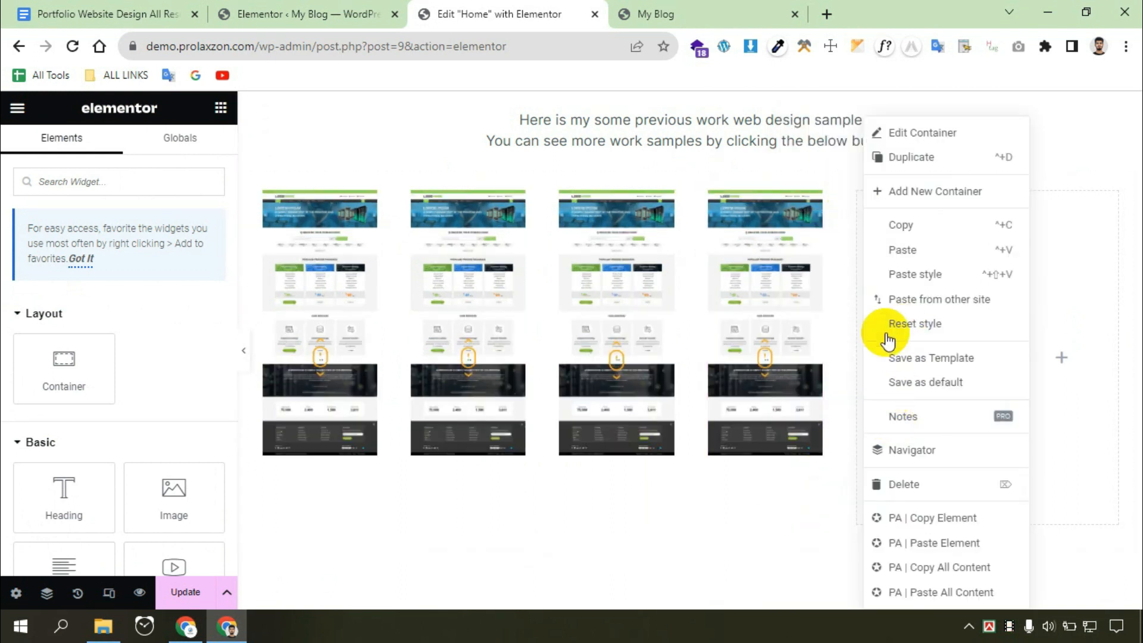
pyautogui.click(907, 483)
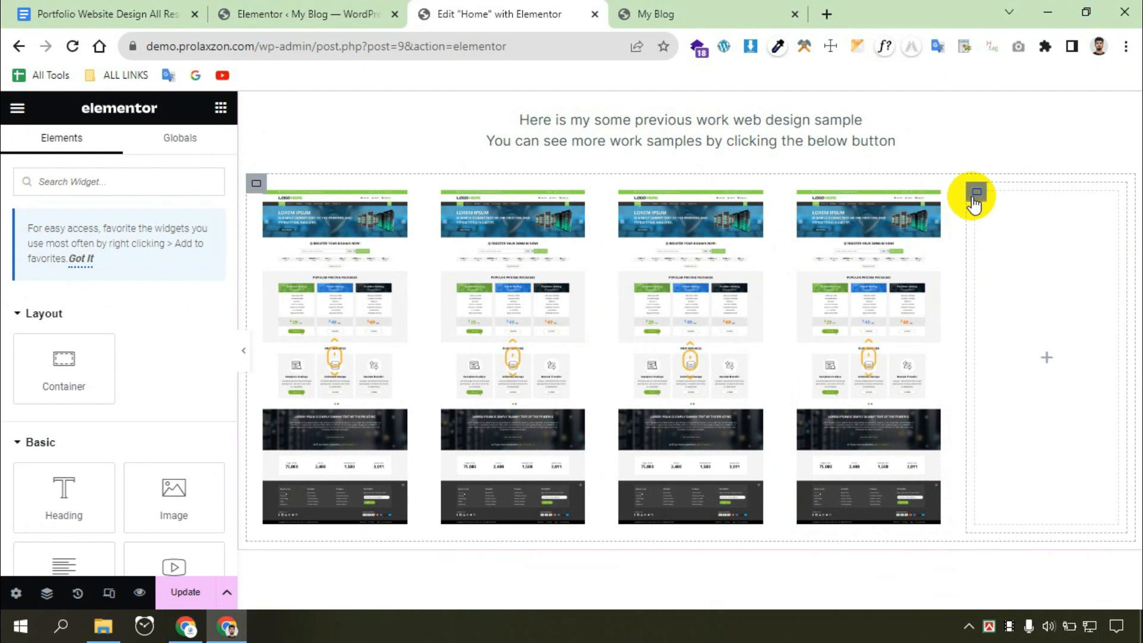
pyautogui.rightClick(978, 194)
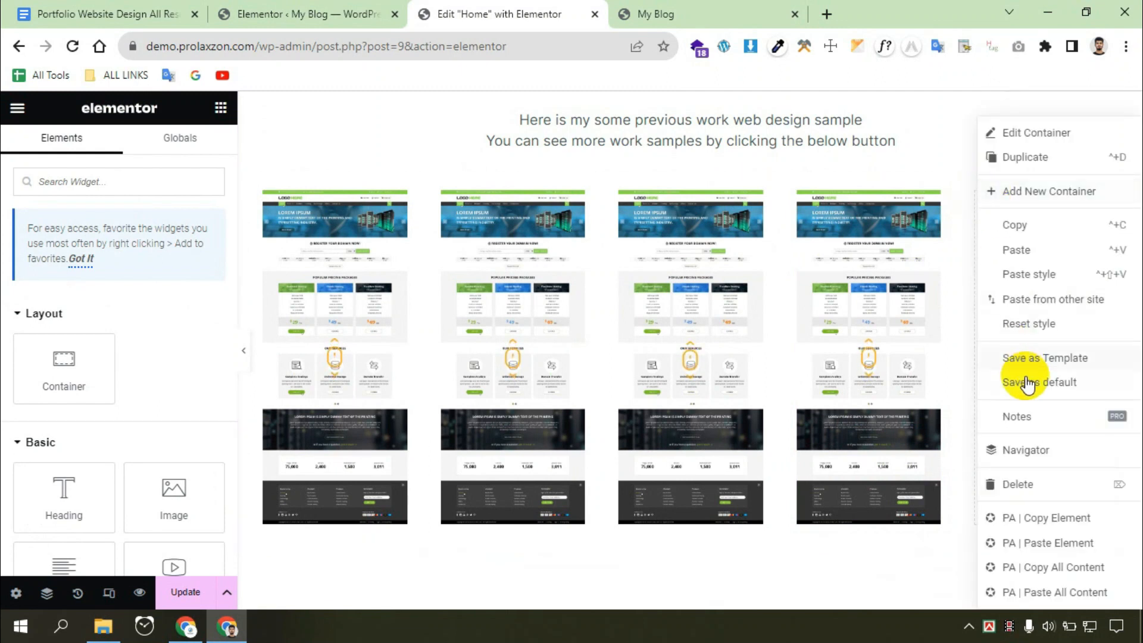
pyautogui.click(1012, 483)
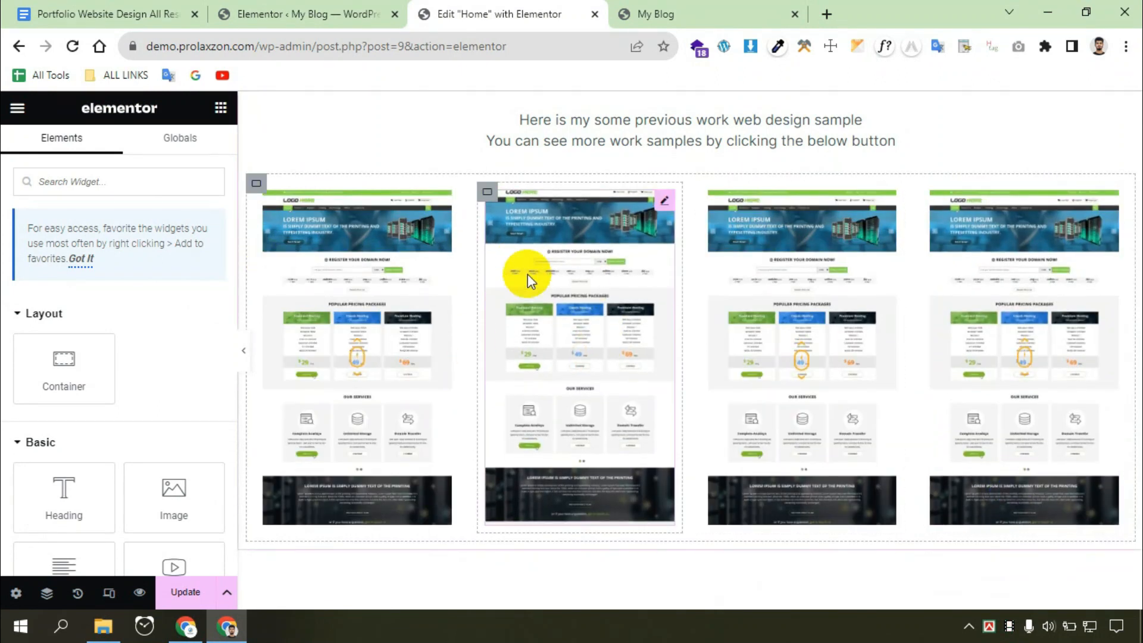
# Replace the second column's image with school-website-template-design-scaled.jpg from the media library, giving it the alt text "school website template design".
pyautogui.click(664, 205)
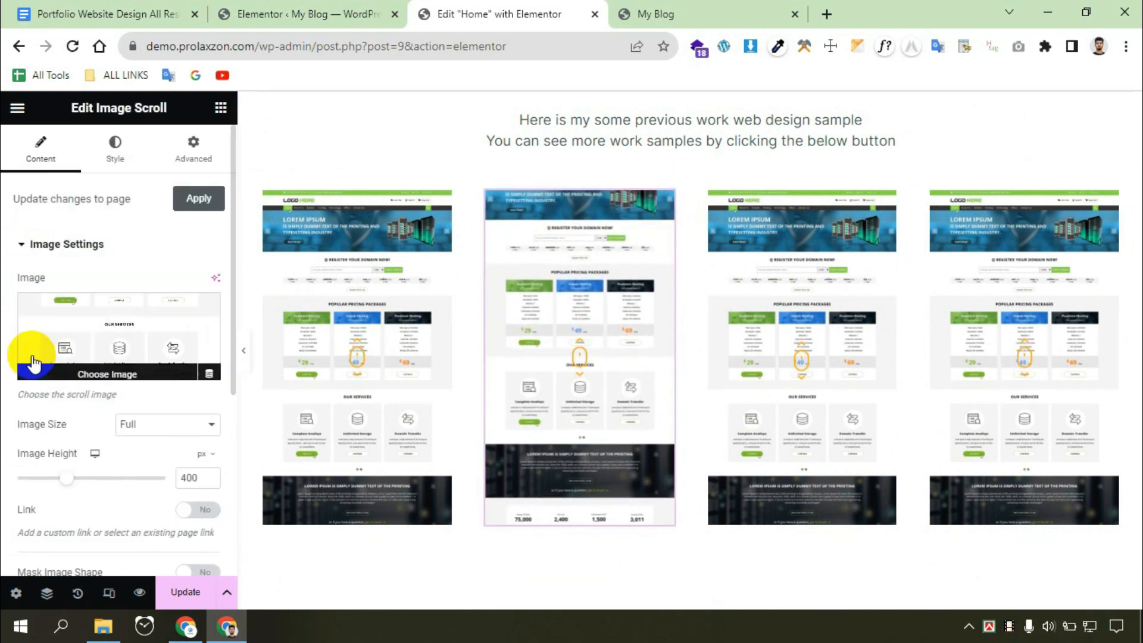
pyautogui.click(82, 322)
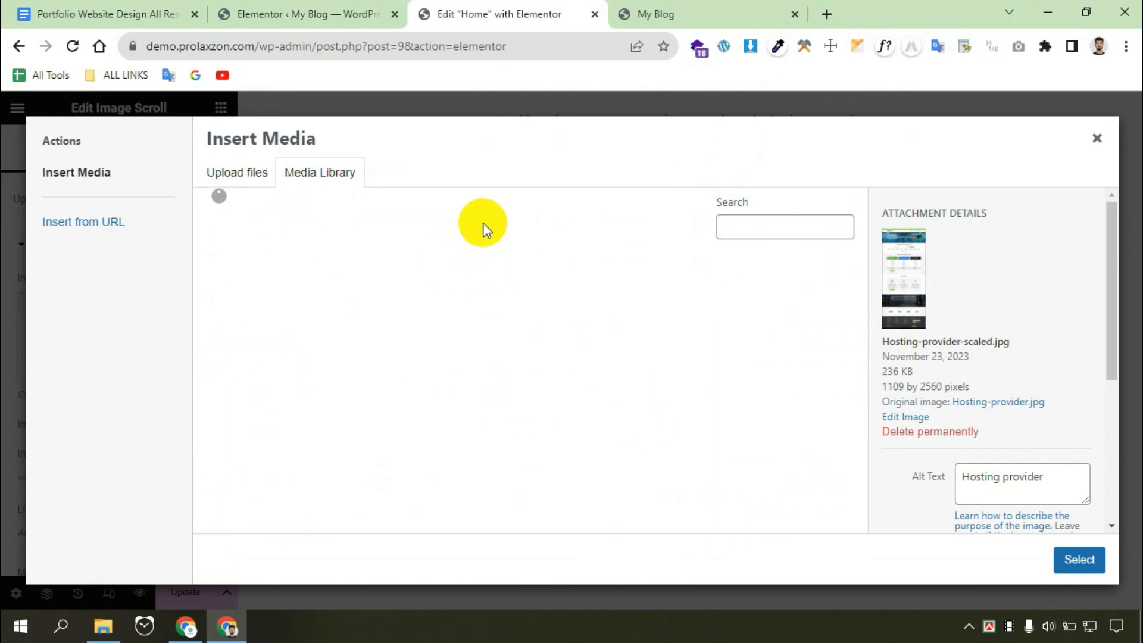
pyautogui.click(397, 334)
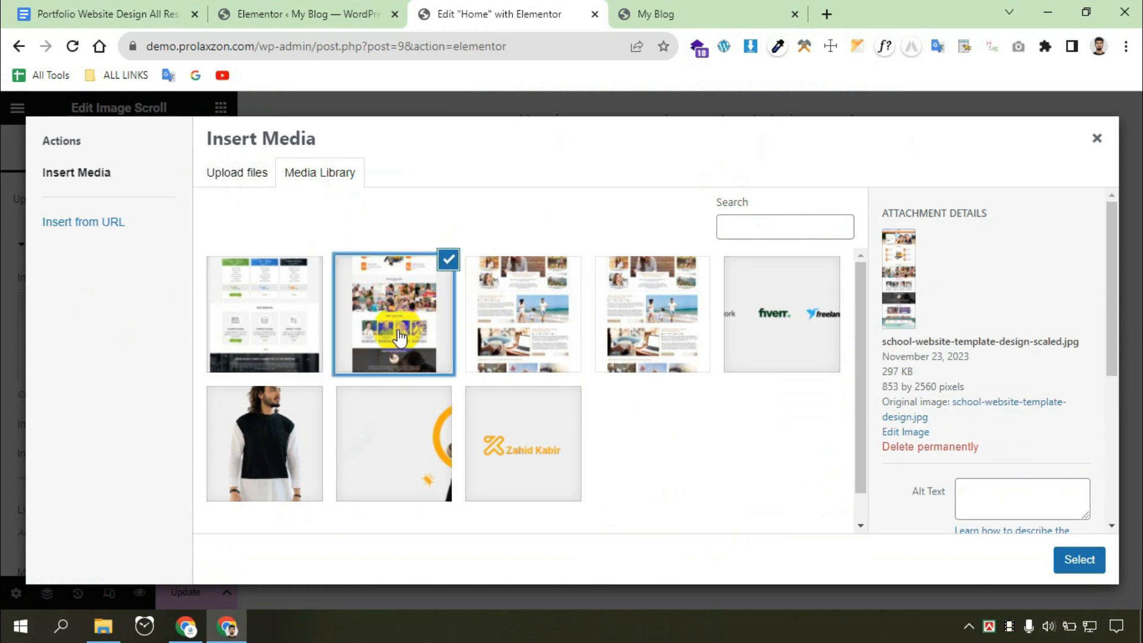
pyautogui.scroll(-5, 992, 321)
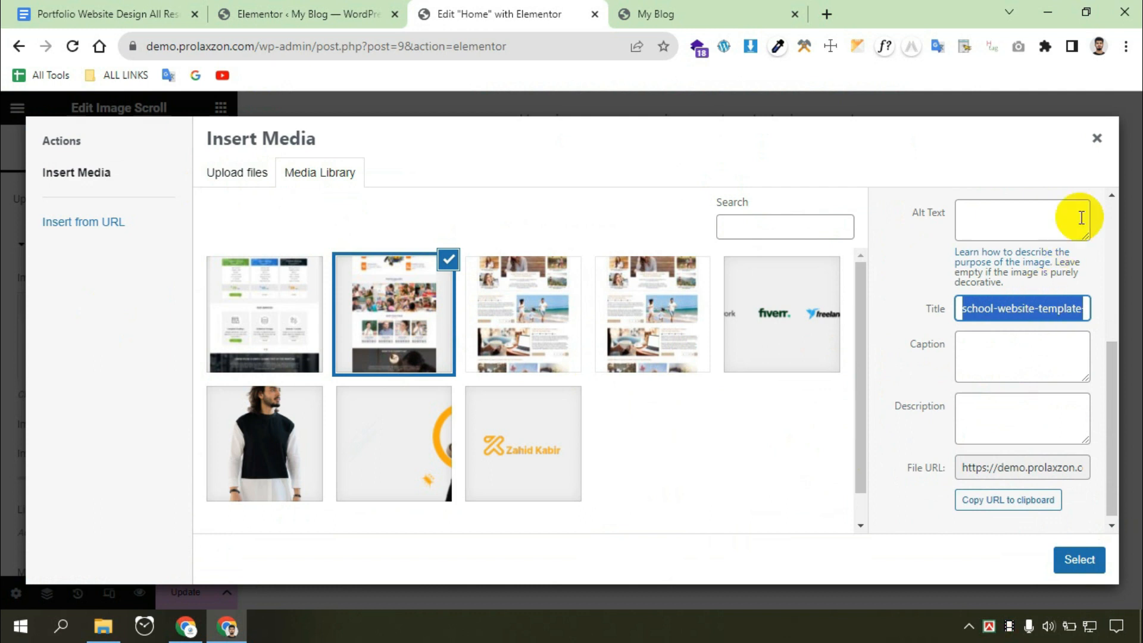
pyautogui.click(1055, 216)
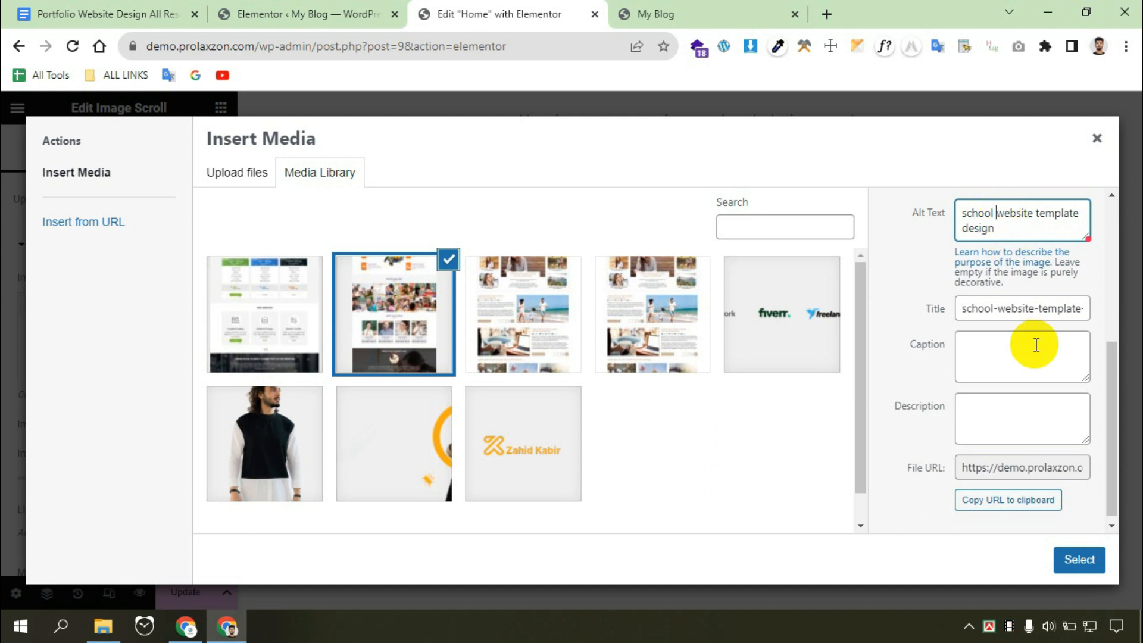
pyautogui.click(1066, 563)
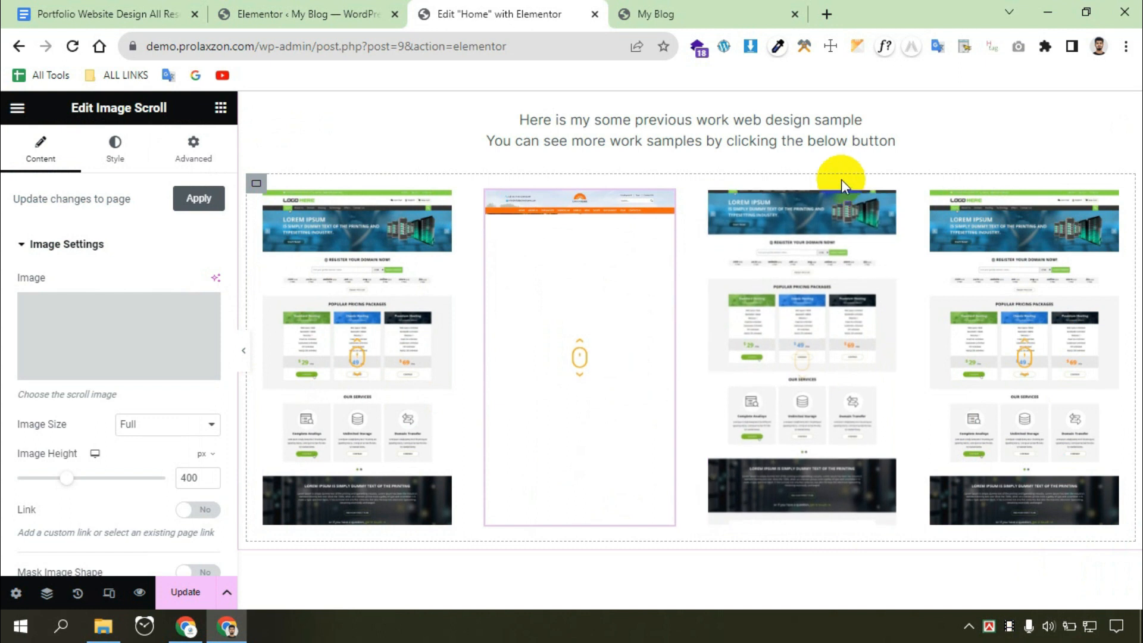
# Choose blog-website-psd-template-1-scaled.jpg from the media library for the third column's scrolling image.
pyautogui.click(886, 201)
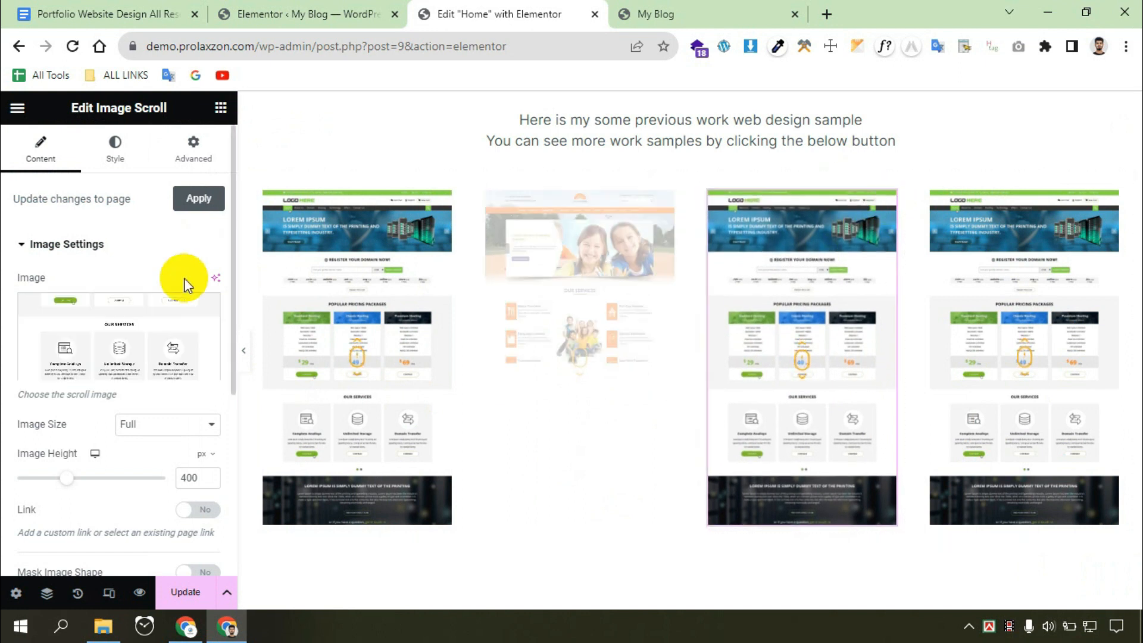
pyautogui.click(105, 336)
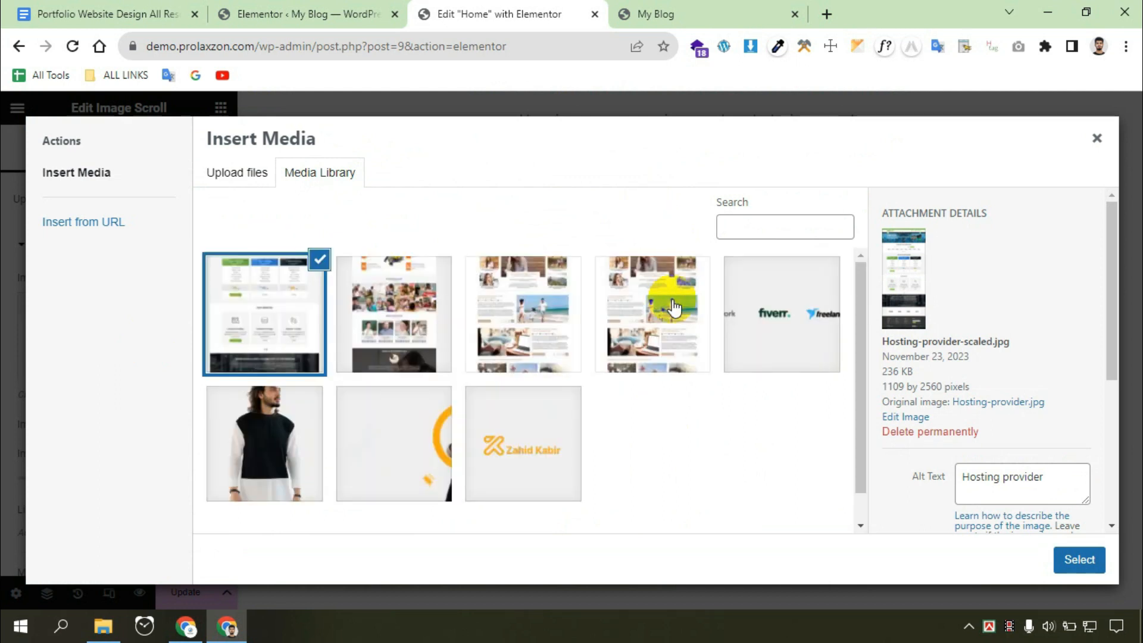
pyautogui.click(552, 322)
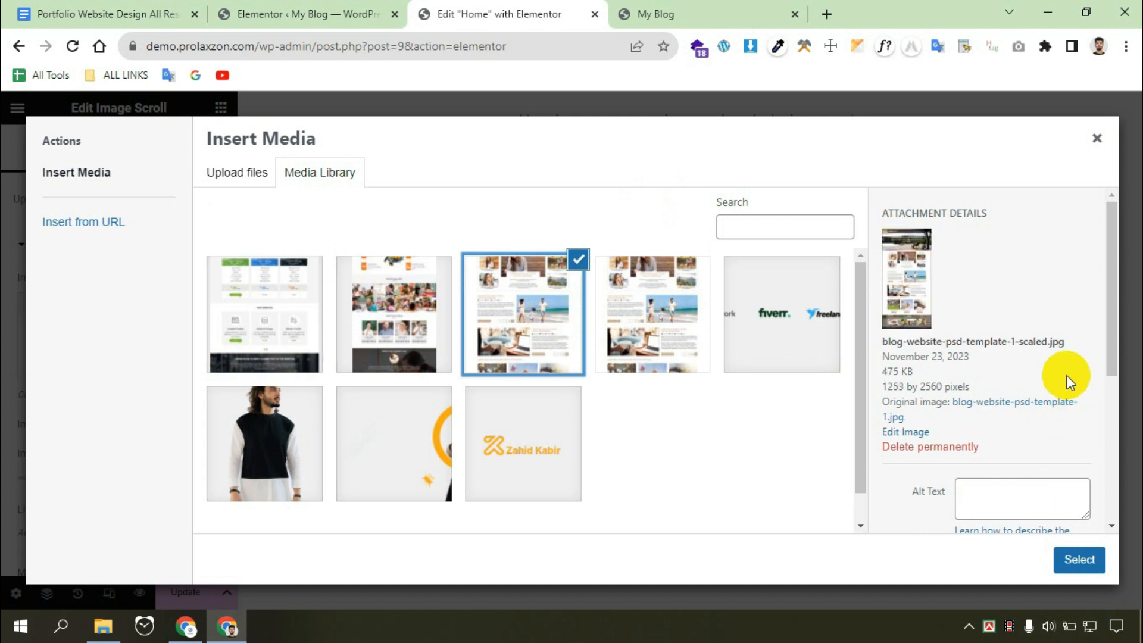
# Copy the blog image's title into its alt text, remove the hyphens between the words, and insert the image.
pyautogui.scroll(-5, 1051, 391)
pyautogui.click(1033, 308)
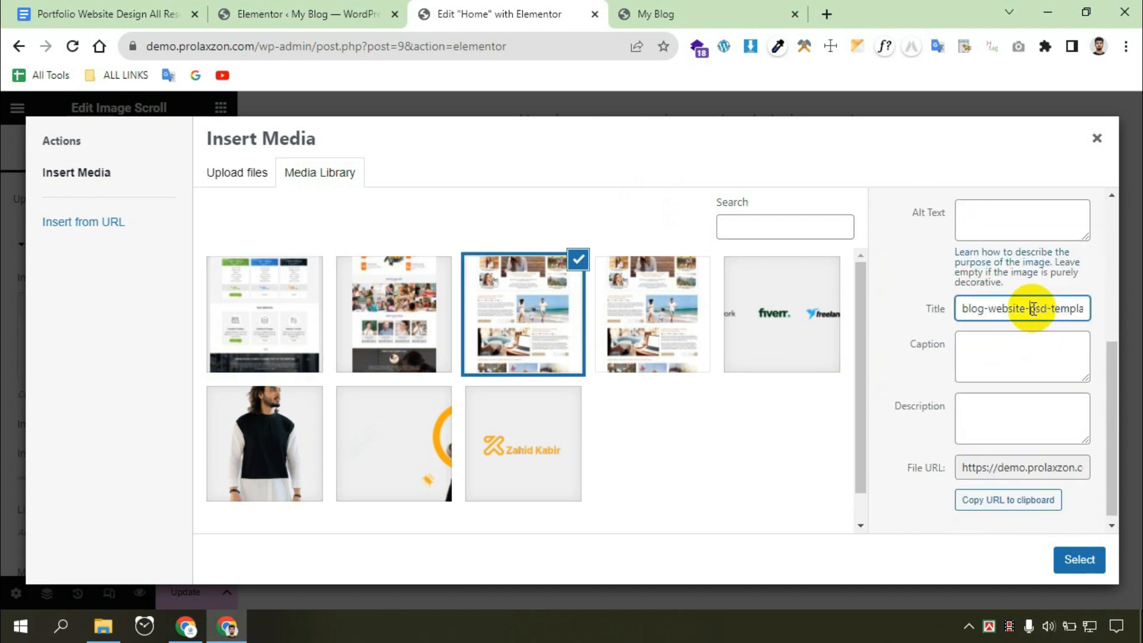
pyautogui.rightClick(1034, 308)
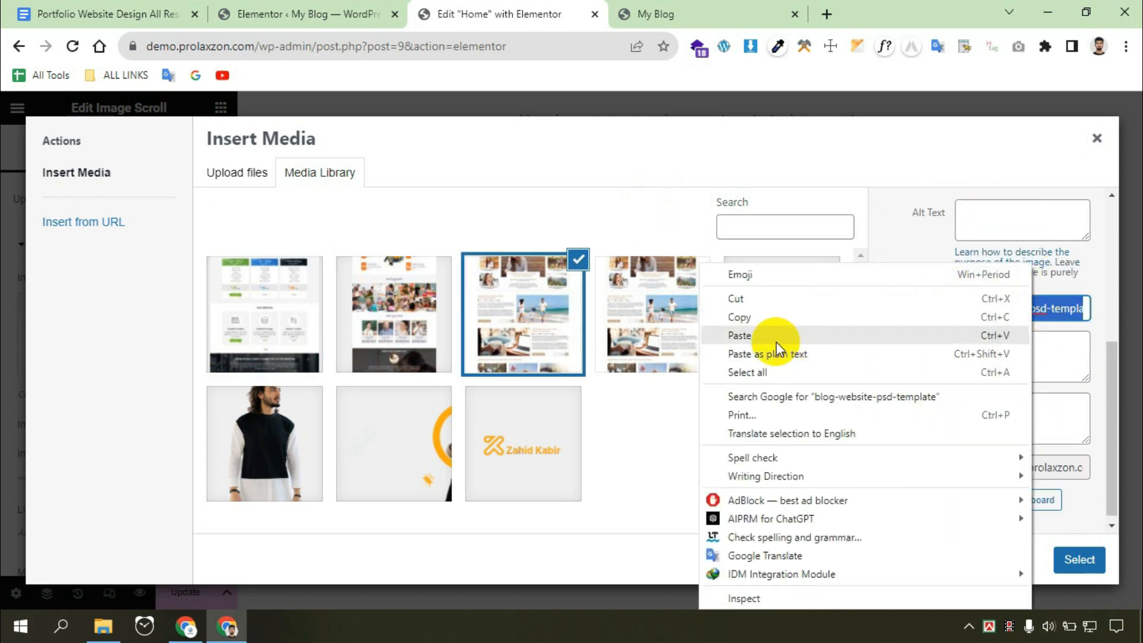
pyautogui.click(745, 319)
pyautogui.click(988, 214)
pyautogui.rightClick(989, 213)
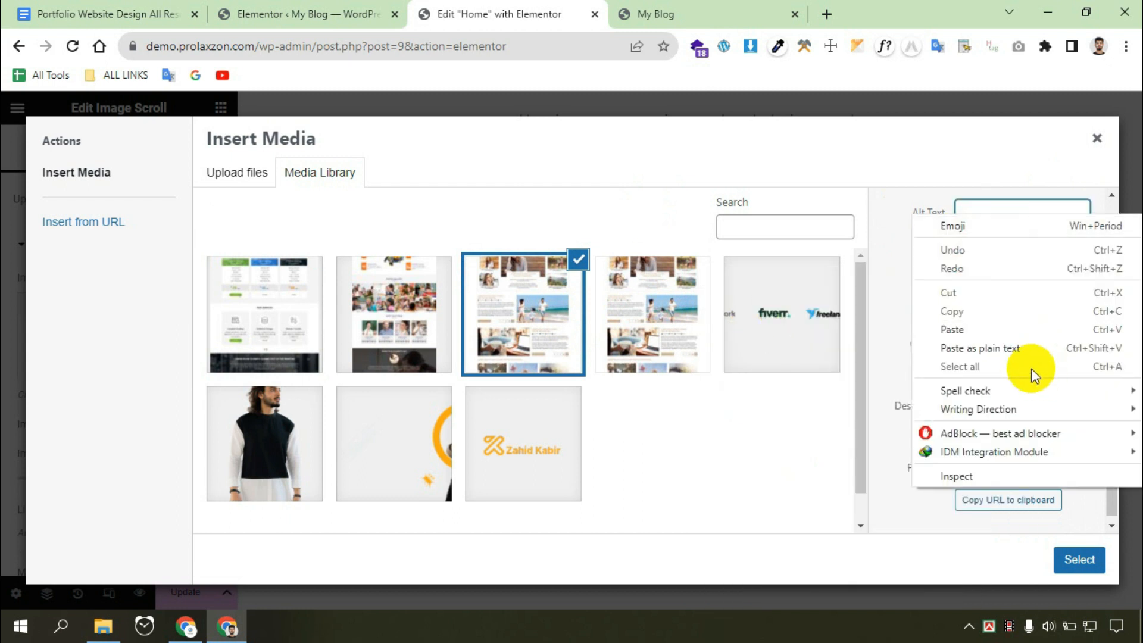
pyautogui.click(1007, 349)
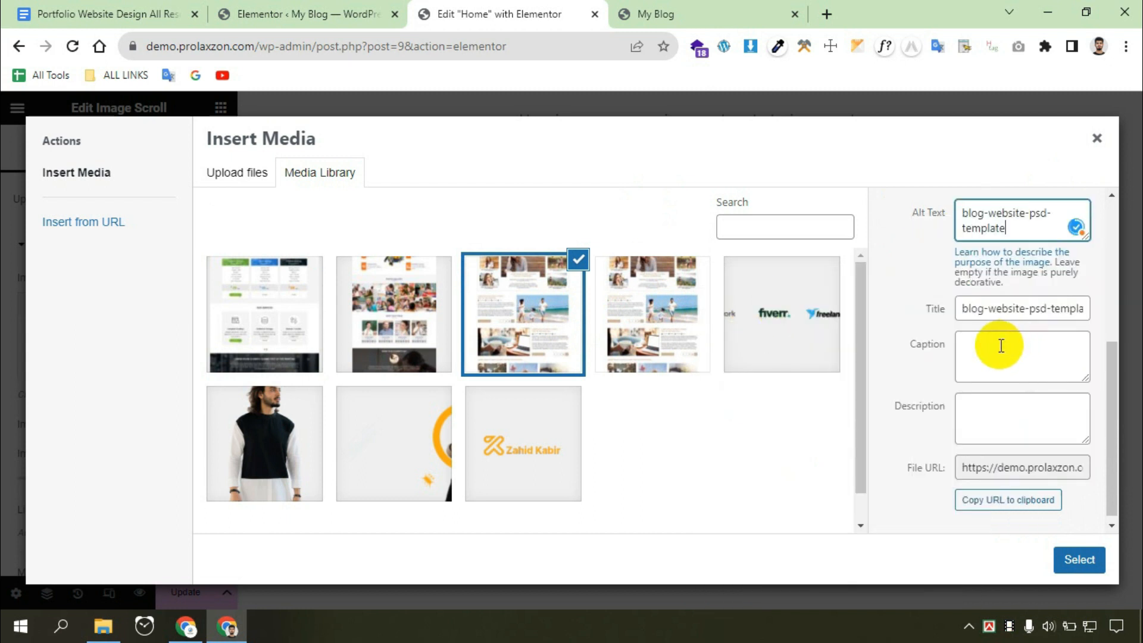
pyautogui.click(1032, 209)
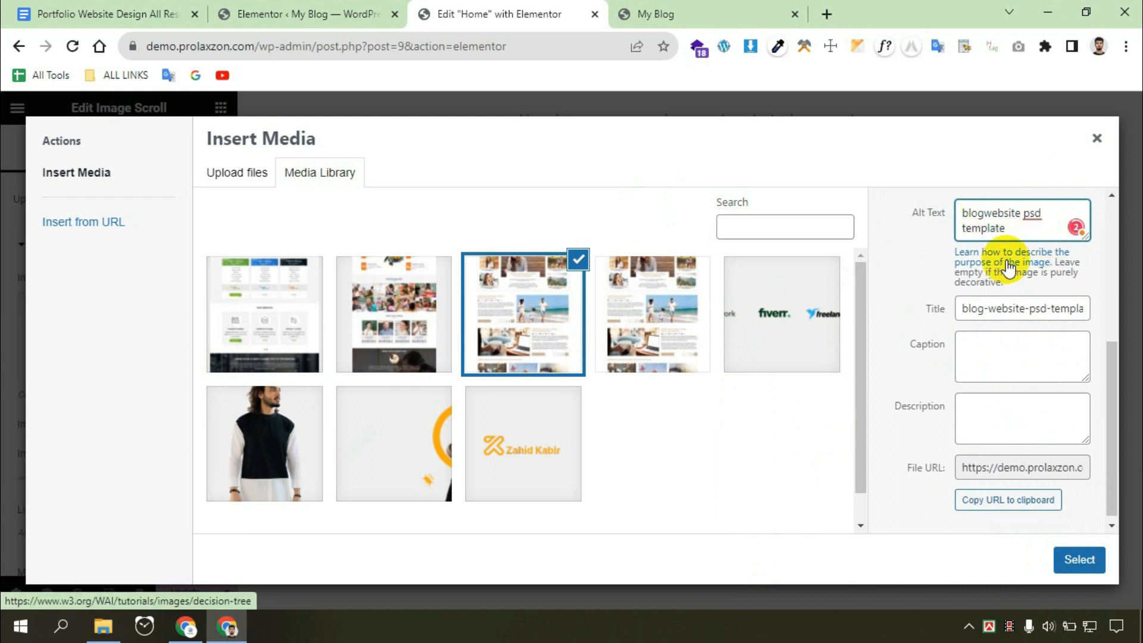
pyautogui.click(1079, 559)
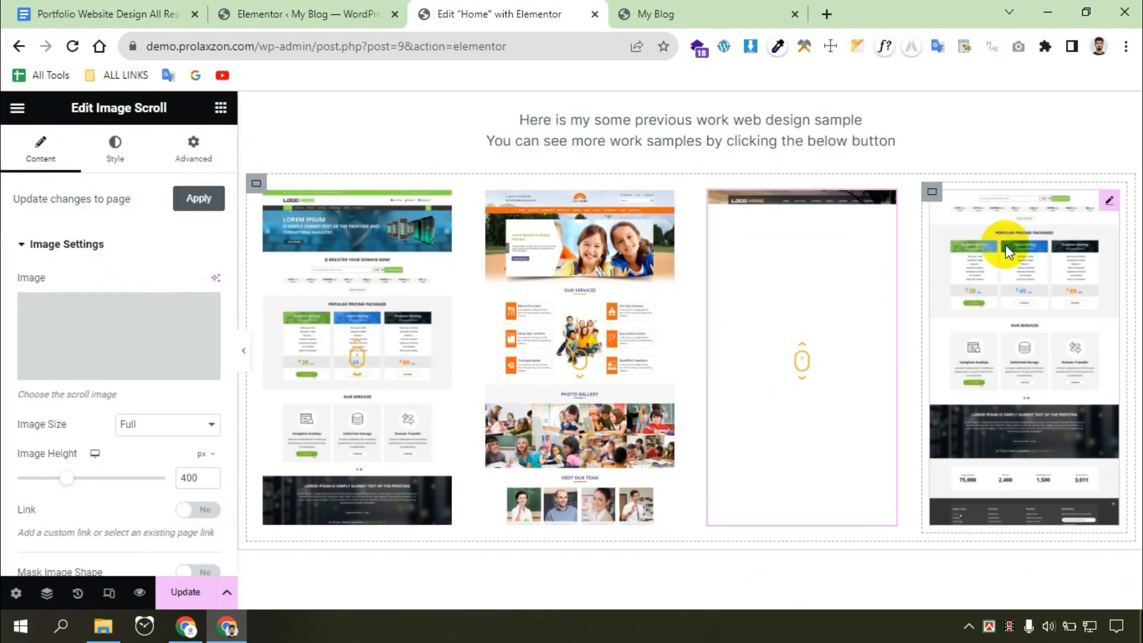
# Switch to the Google Docs resource document and copy the dentist-website-template link from the Portfolio Section list.
pyautogui.click(95, 14)
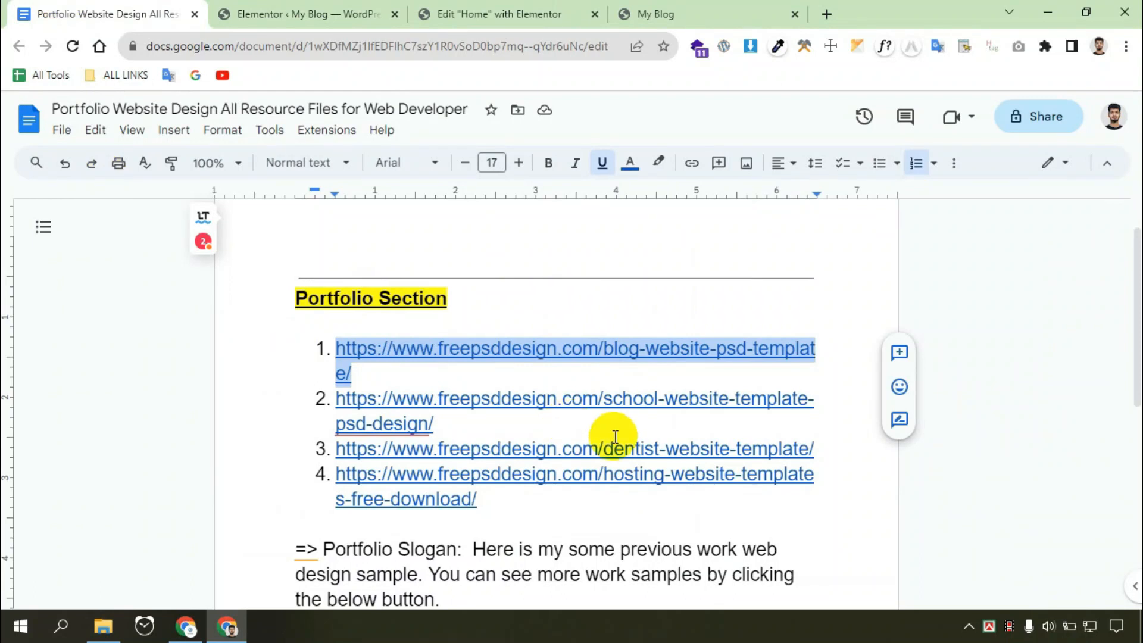
pyautogui.moveTo(432, 423); pyautogui.dragTo(335, 399)
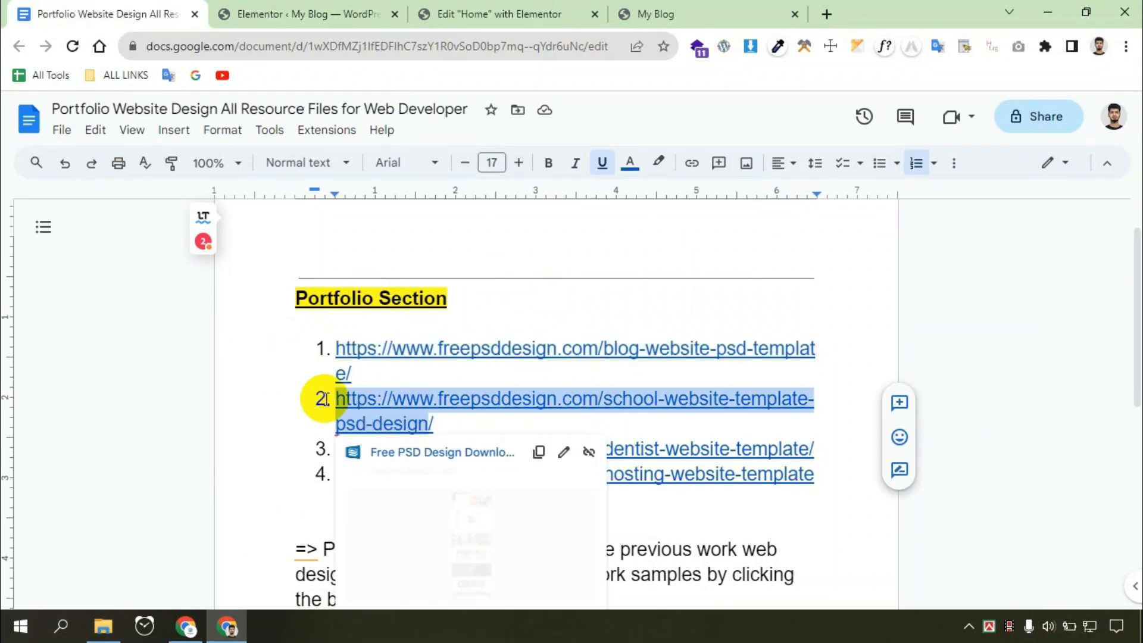
pyautogui.click(515, 402)
pyautogui.click(730, 403)
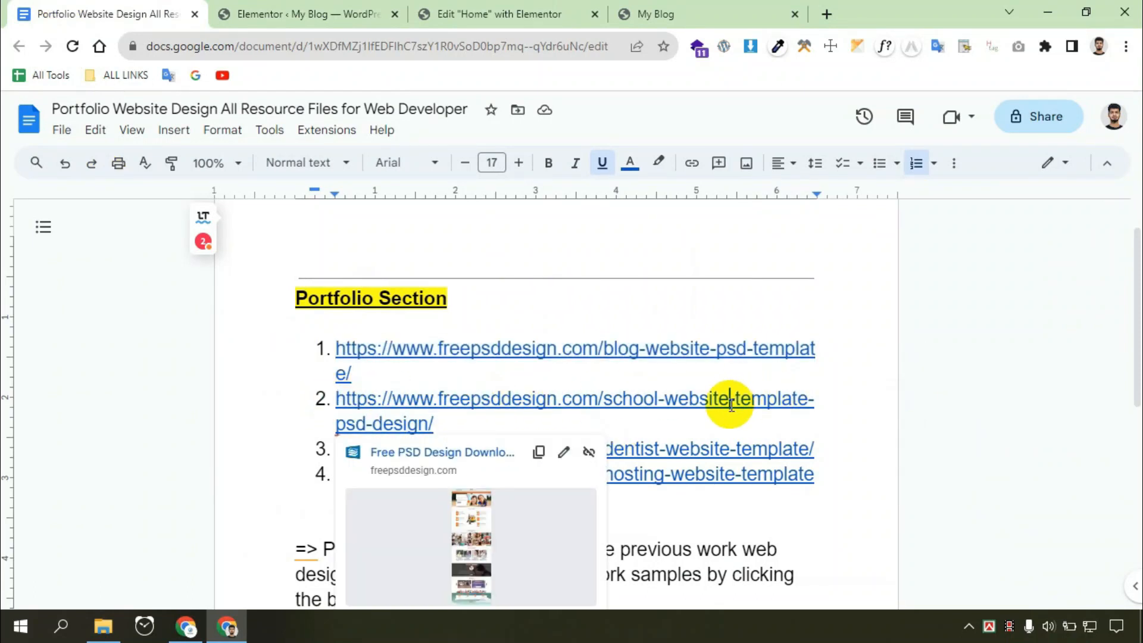
pyautogui.click(731, 534)
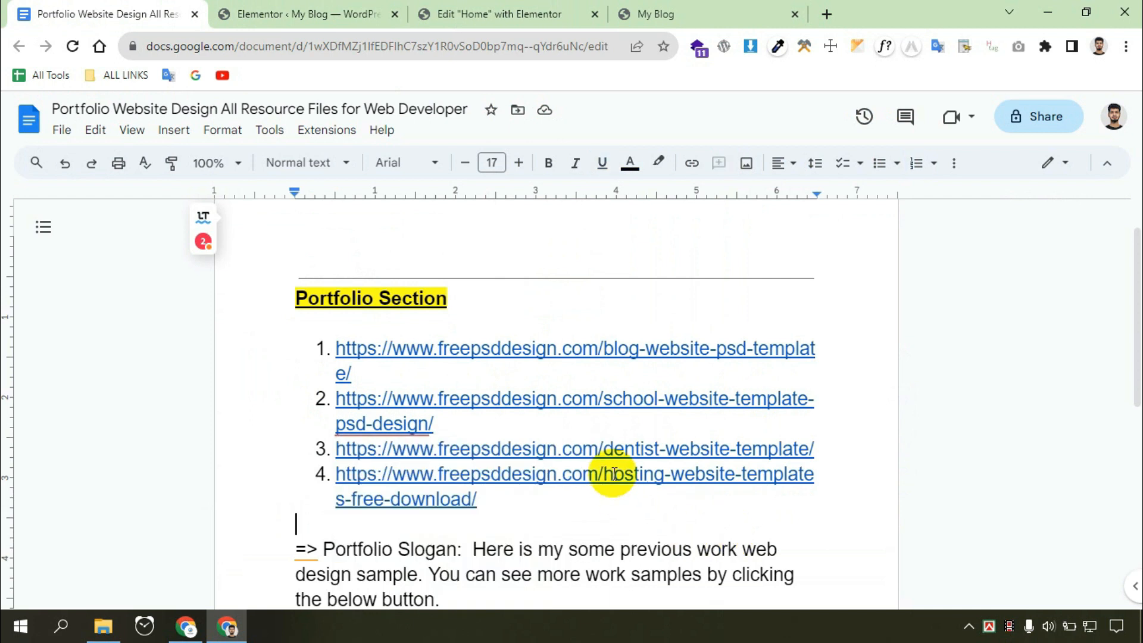
pyautogui.click(822, 448)
pyautogui.moveTo(821, 448); pyautogui.dragTo(319, 453)
pyautogui.rightClick(374, 448)
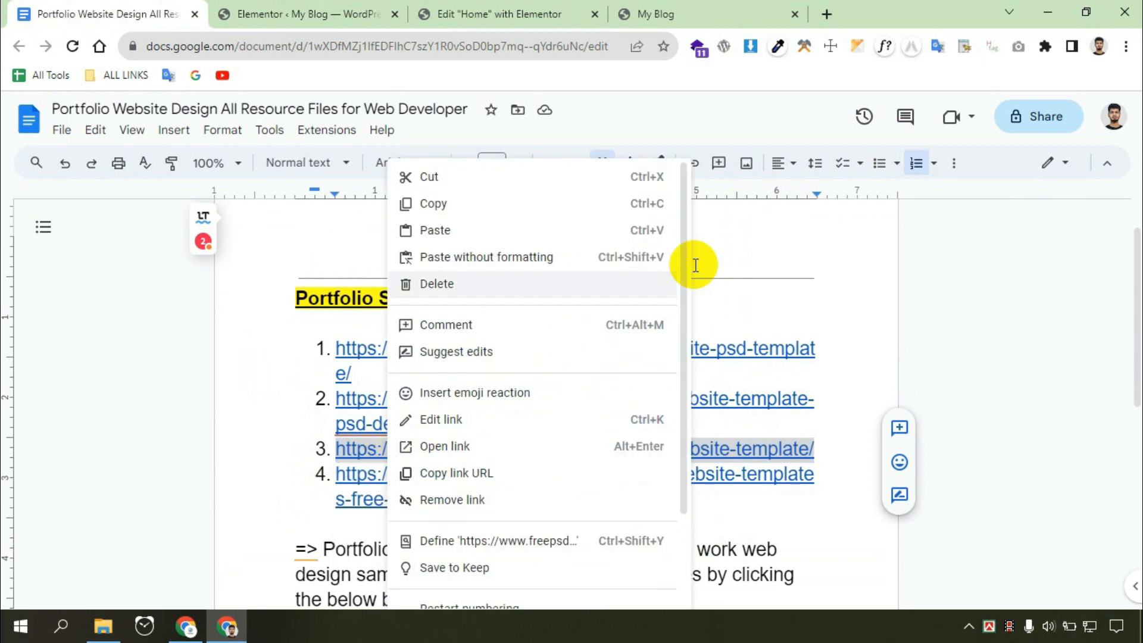
pyautogui.click(498, 205)
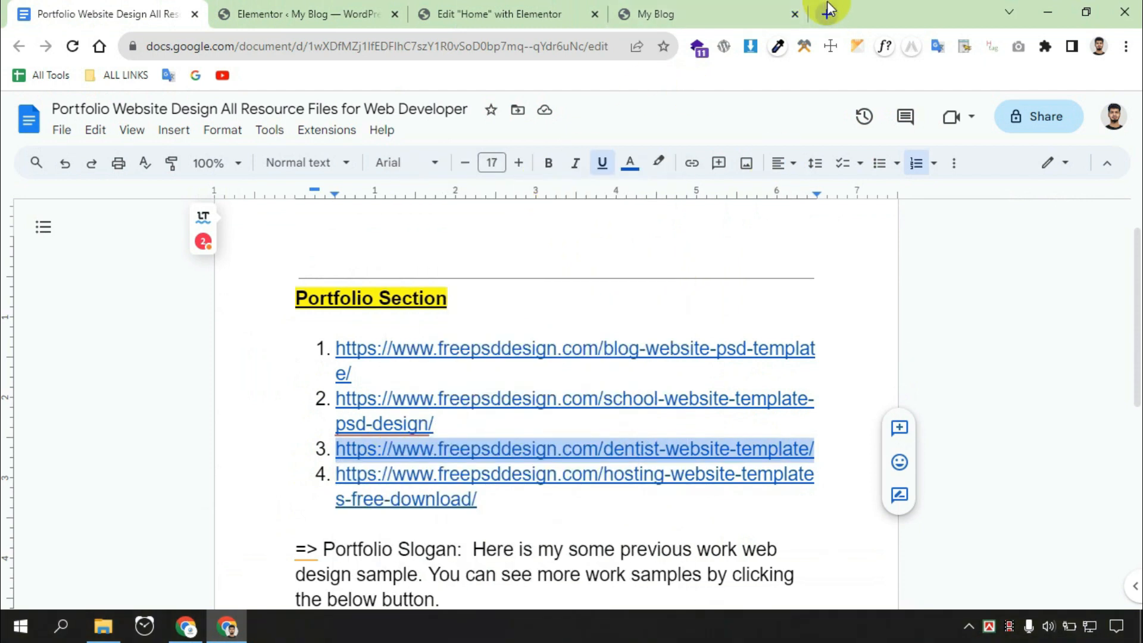
# Load the copied dentist template link in a new browser tab and open its JPG download version.
pyautogui.click(826, 14)
pyautogui.rightClick(400, 47)
pyautogui.click(480, 166)
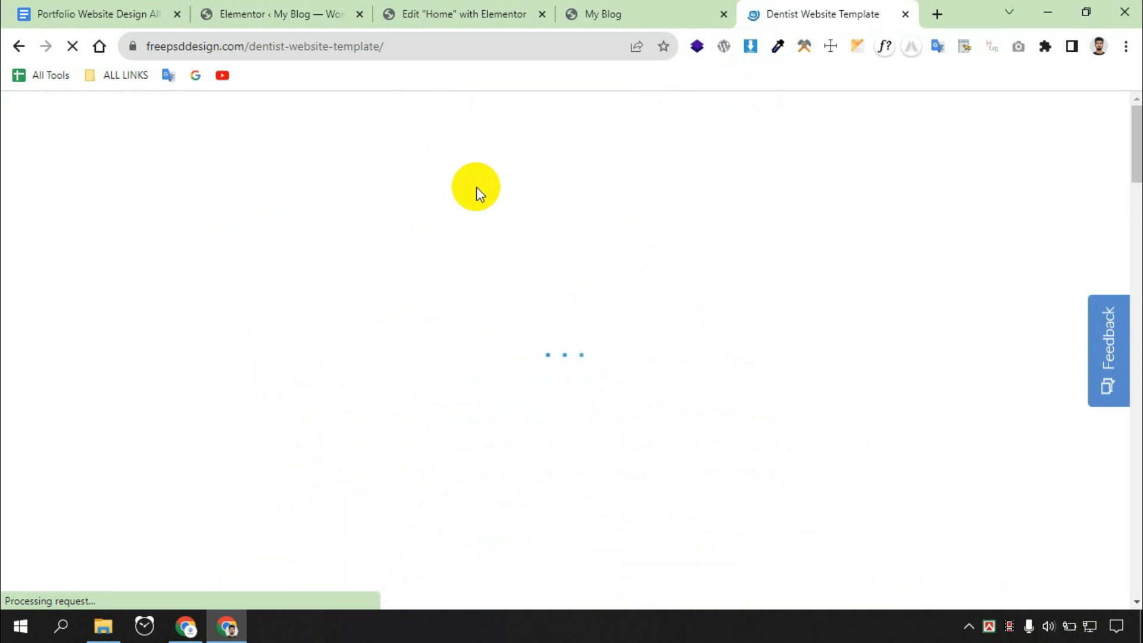
pyautogui.scroll(-6, 551, 344)
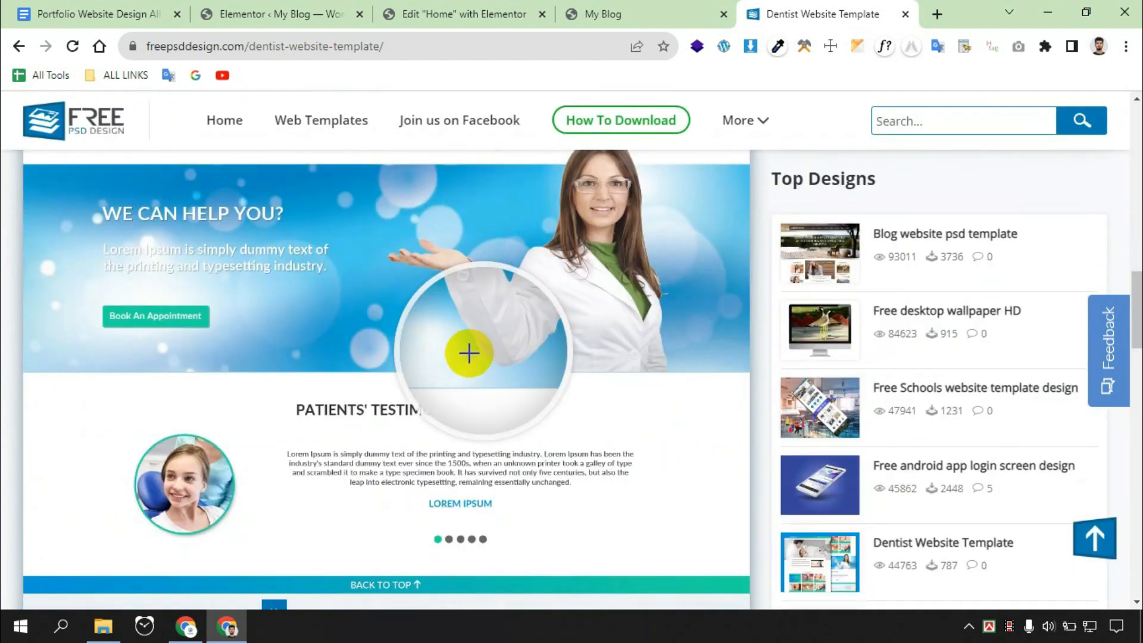
pyautogui.scroll(-15, 429, 360)
pyautogui.scroll(4, 172, 321)
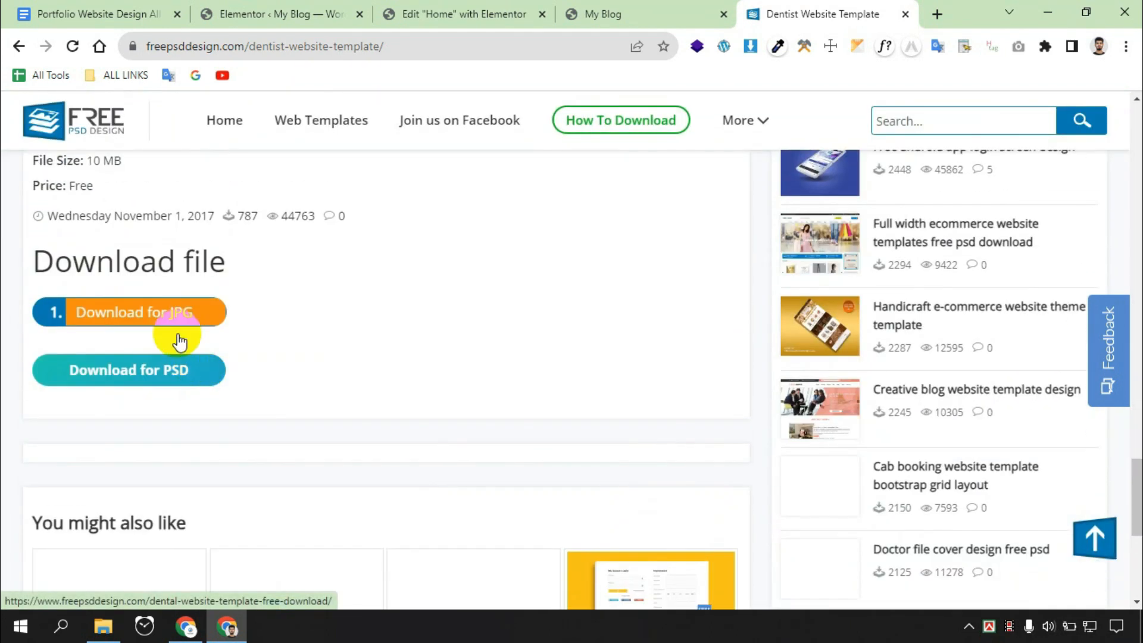
pyautogui.click(135, 318)
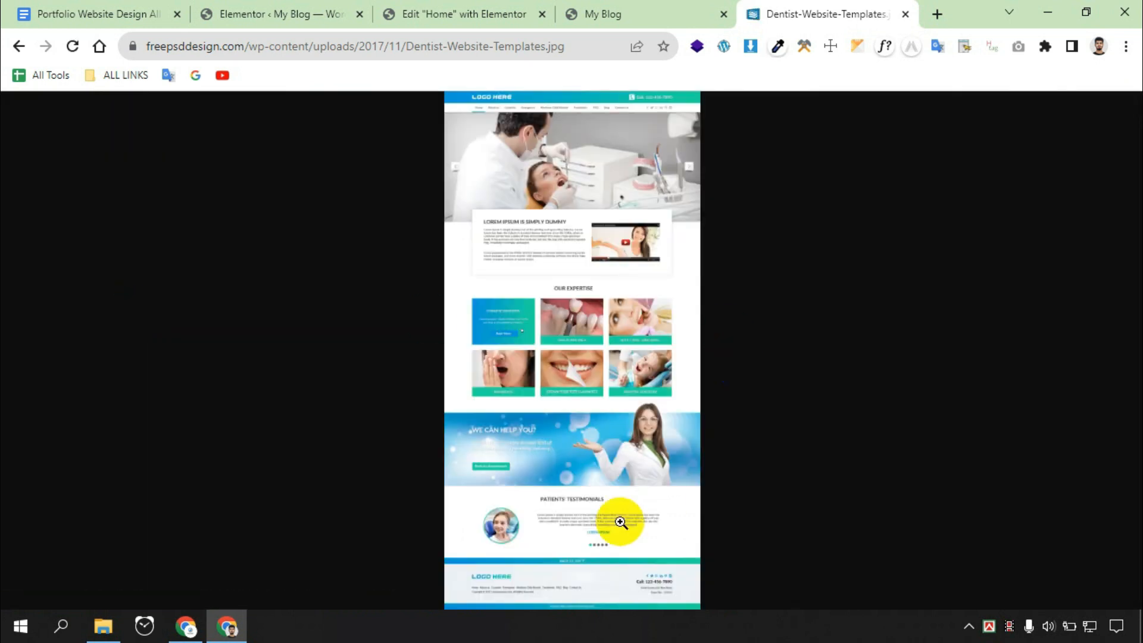
# Save the dentist design image as Dentist-Website-Templates.jpg and close its browser tab.
pyautogui.rightClick(541, 231)
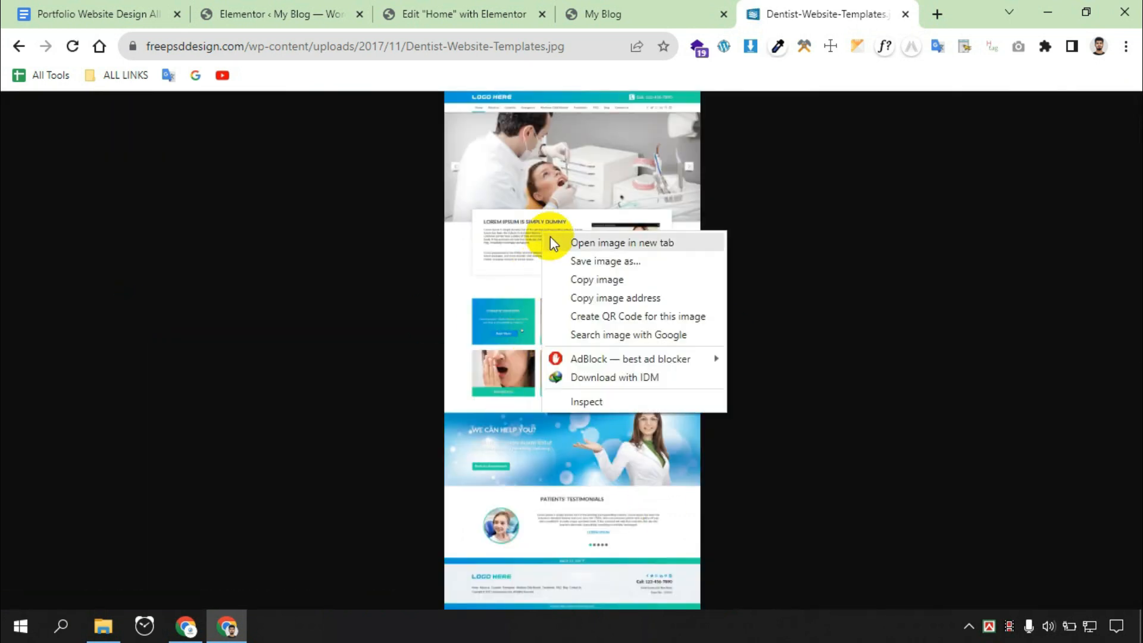
pyautogui.click(614, 262)
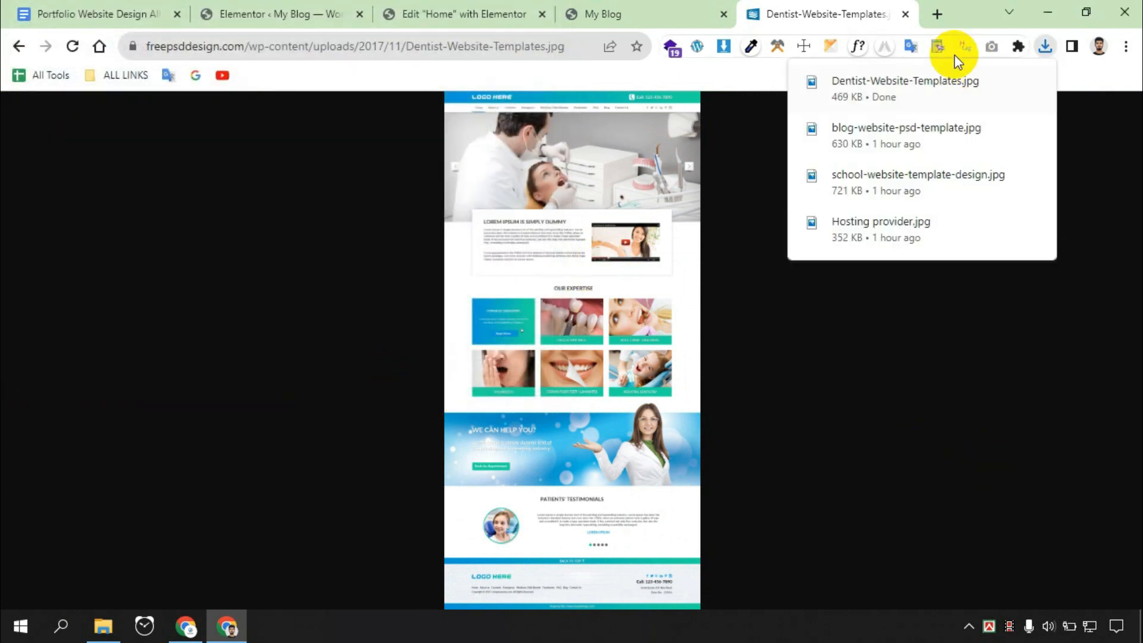
pyautogui.click(905, 14)
# Switch to the Elementor editor and upload Dentist-Website-Templates.jpg as the new image for the fourth column's Image Scroll widget.
pyautogui.click(513, 8)
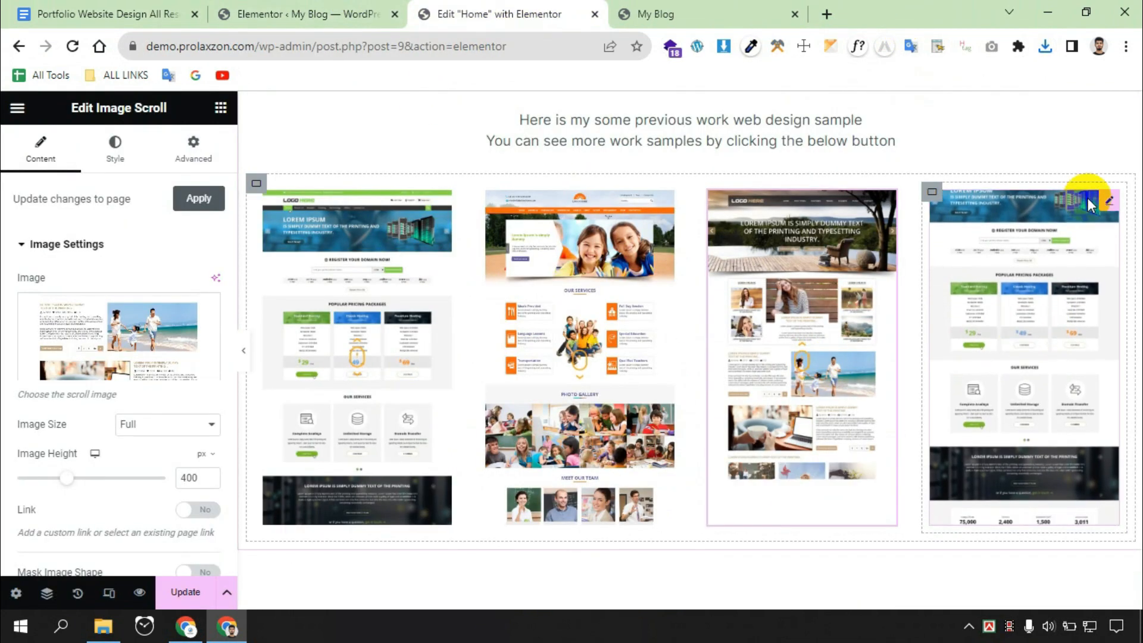
pyautogui.click(1108, 200)
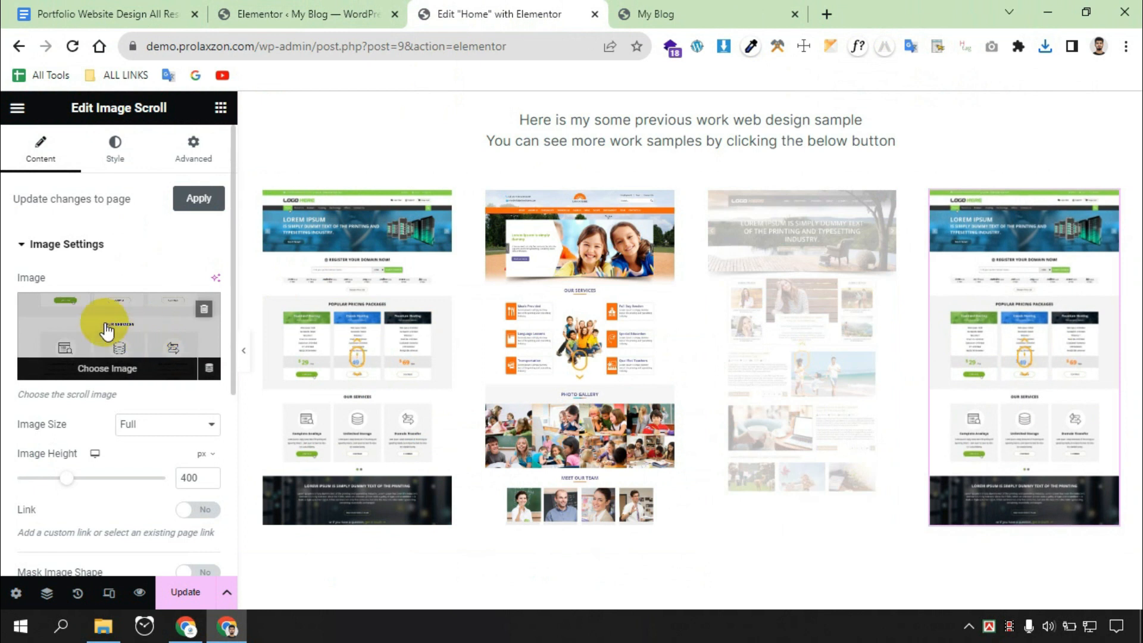
pyautogui.click(107, 330)
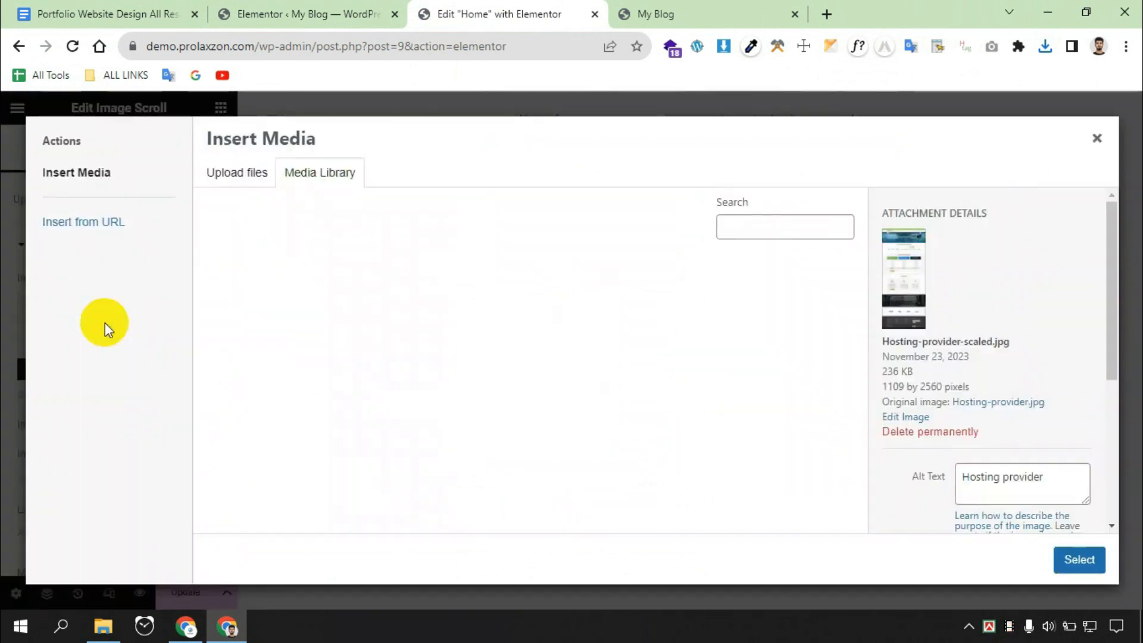
pyautogui.click(247, 178)
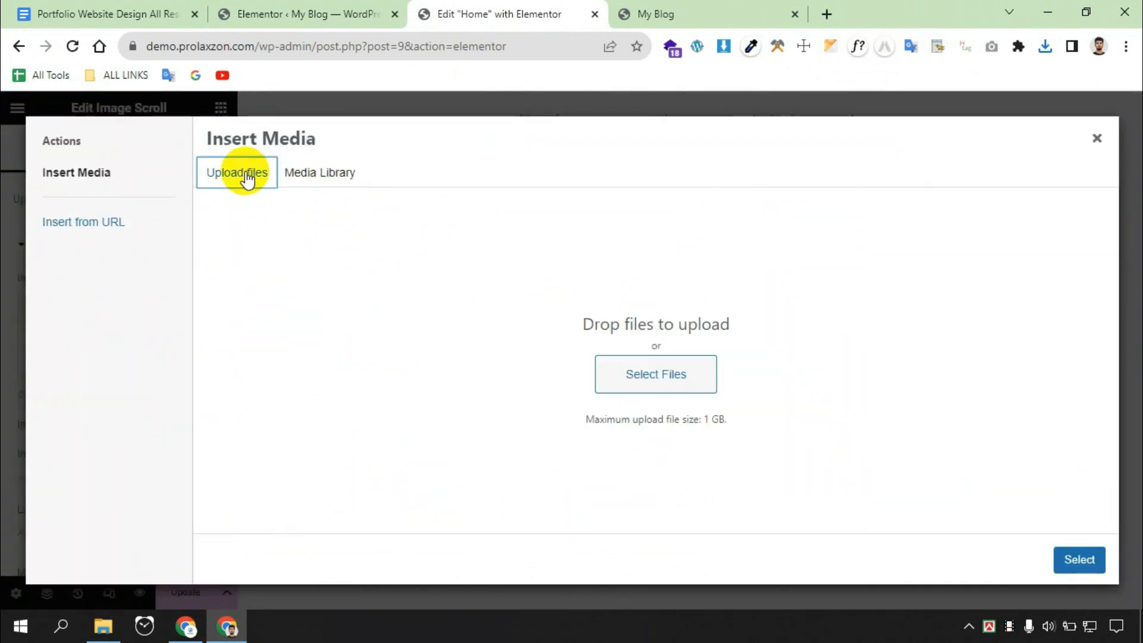
pyautogui.click(693, 388)
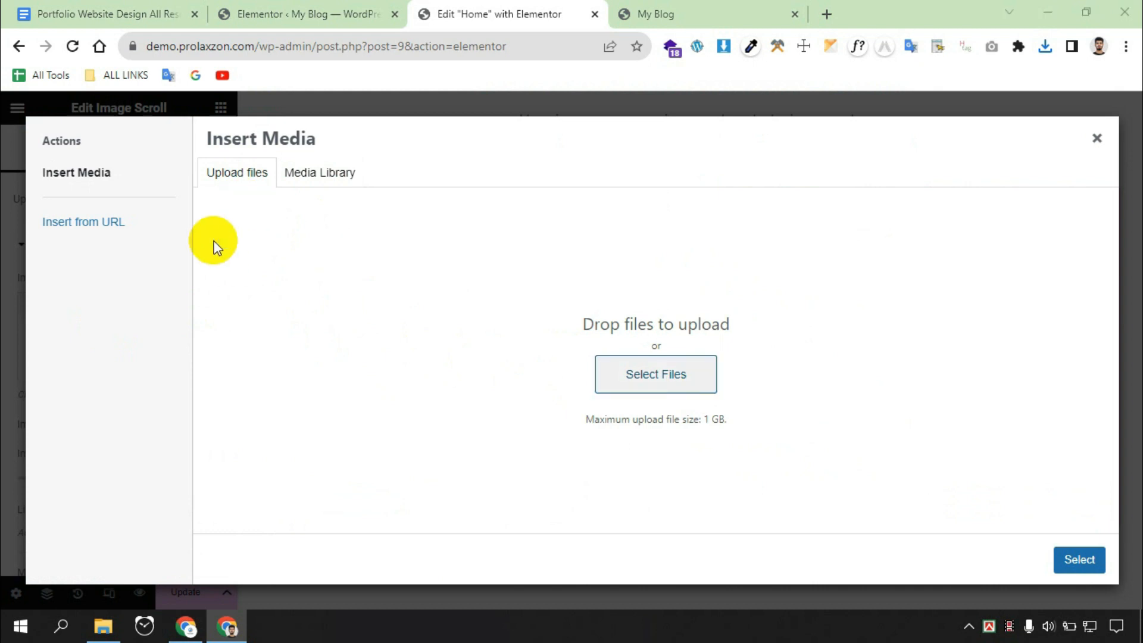
pyautogui.click(185, 162)
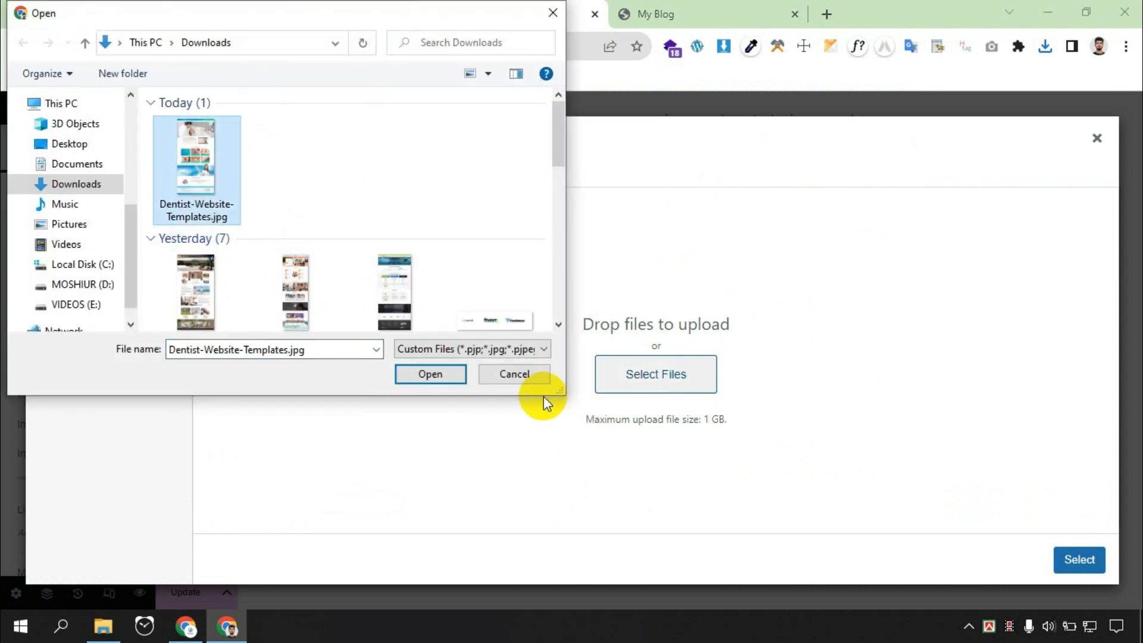
pyautogui.click(429, 373)
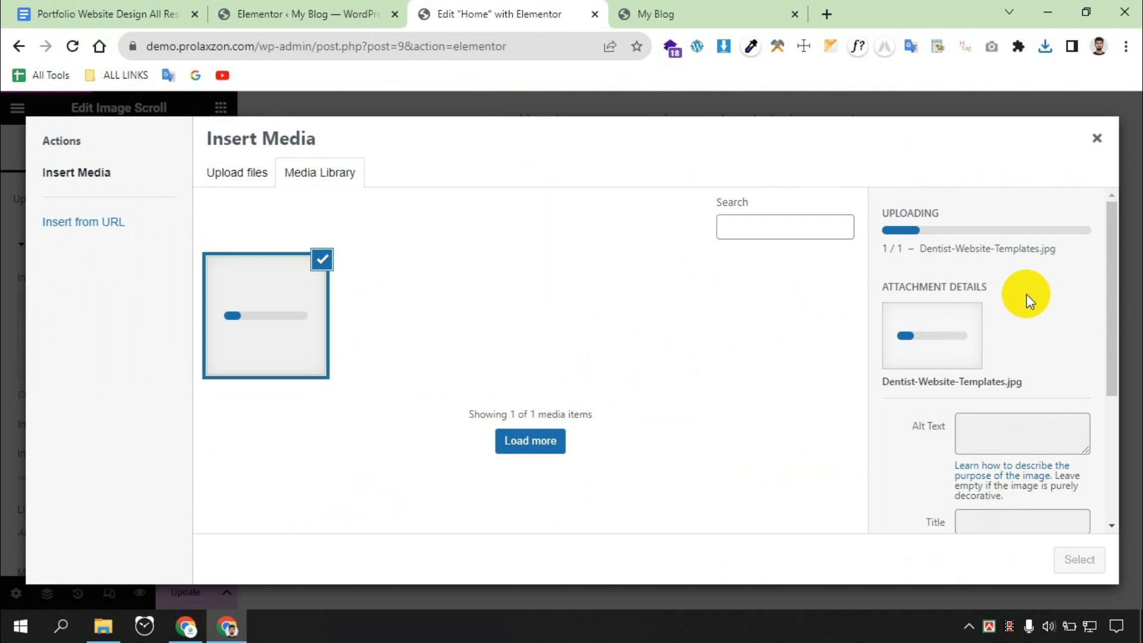
# Copy the dentist image's title into its alt text, replace the hyphens with spaces, and insert the image.
pyautogui.scroll(-4, 874, 375)
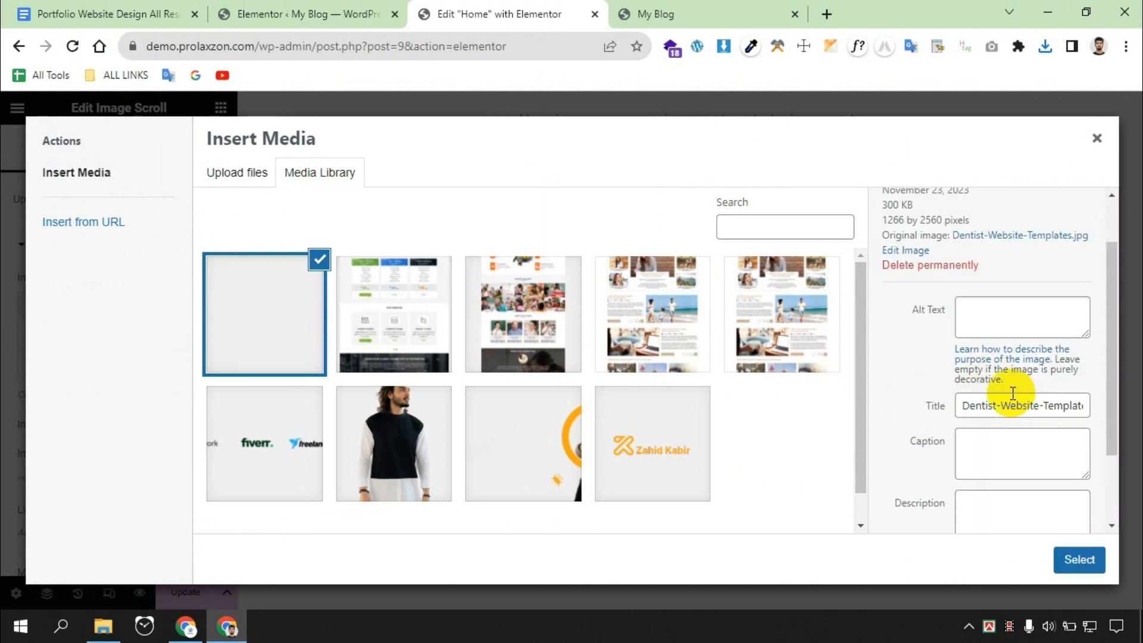
pyautogui.scroll(-3, 1015, 405)
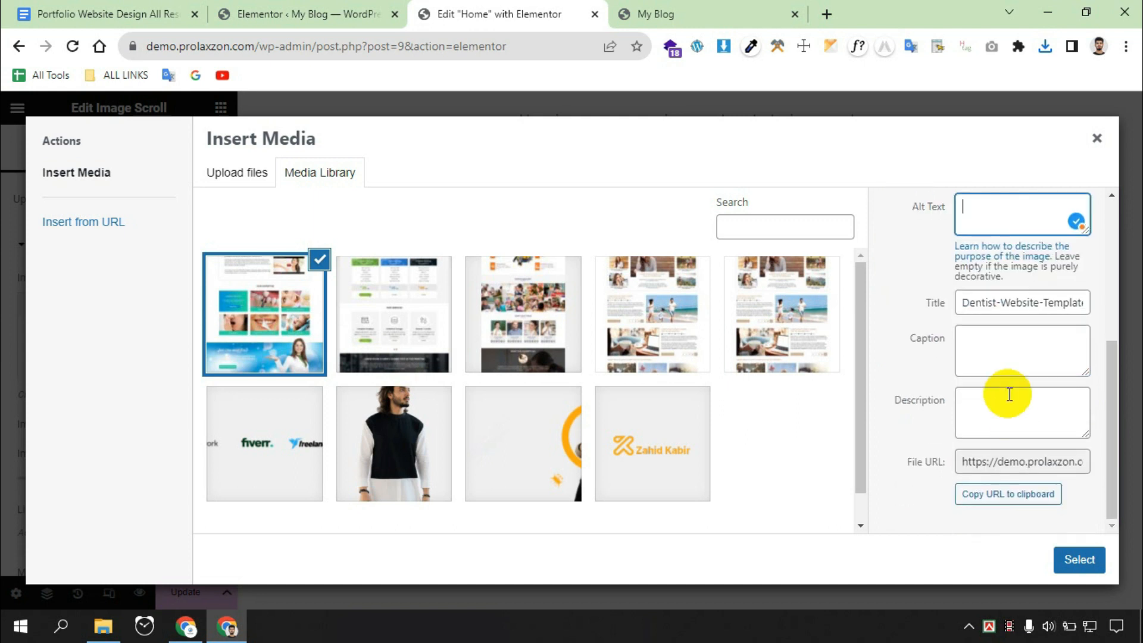
pyautogui.doubleClick(997, 301)
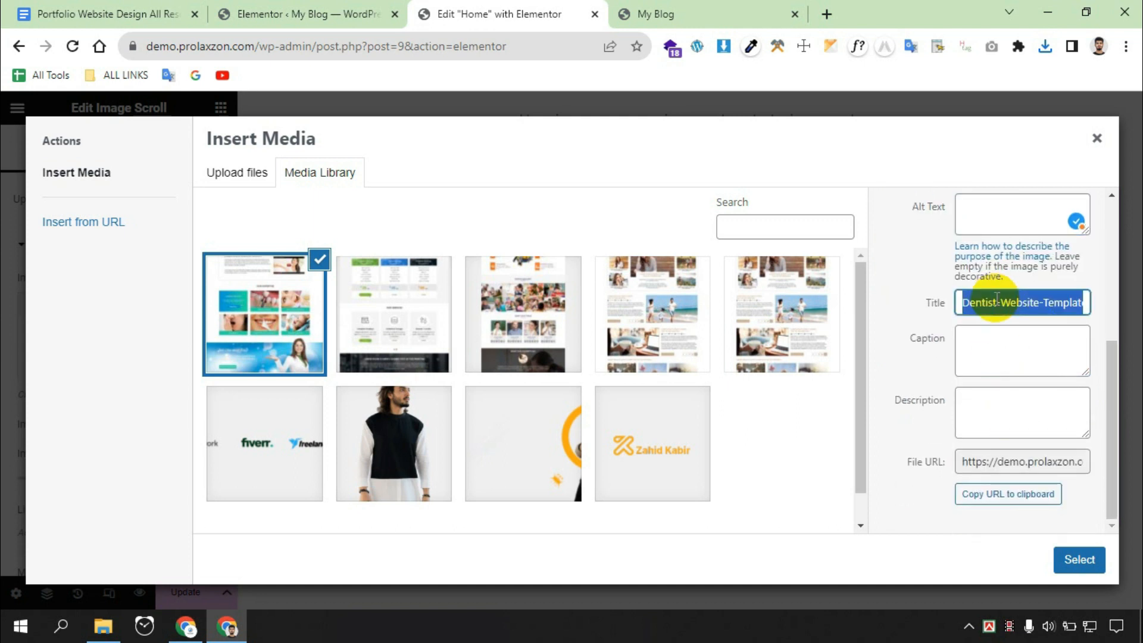
pyautogui.scroll(3, 1012, 250)
pyautogui.click(998, 353)
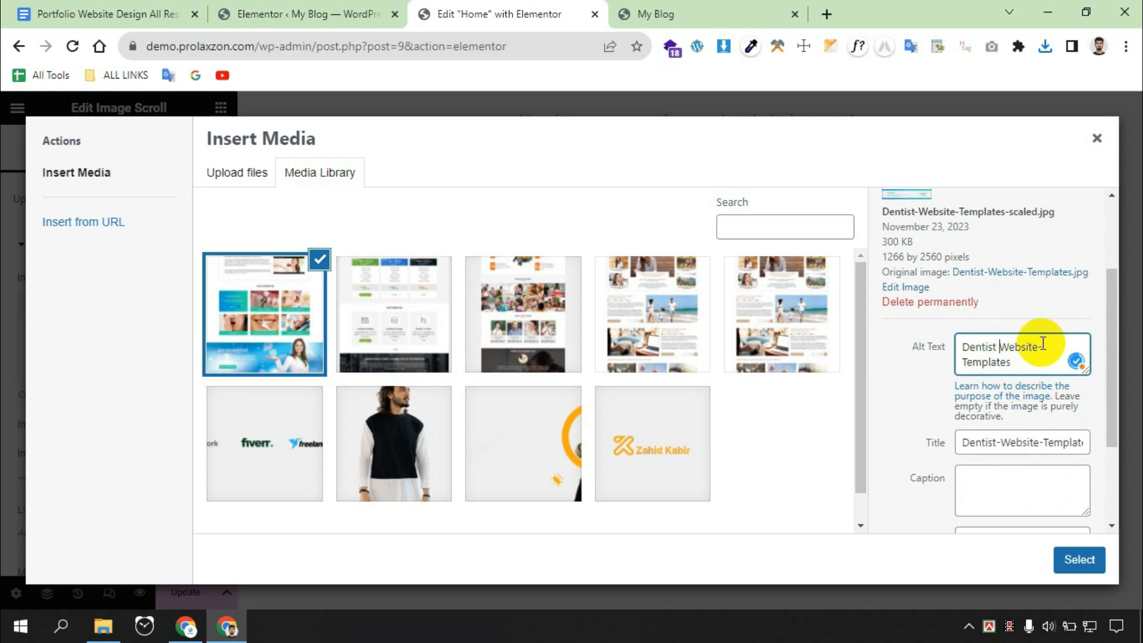
pyautogui.click(1074, 561)
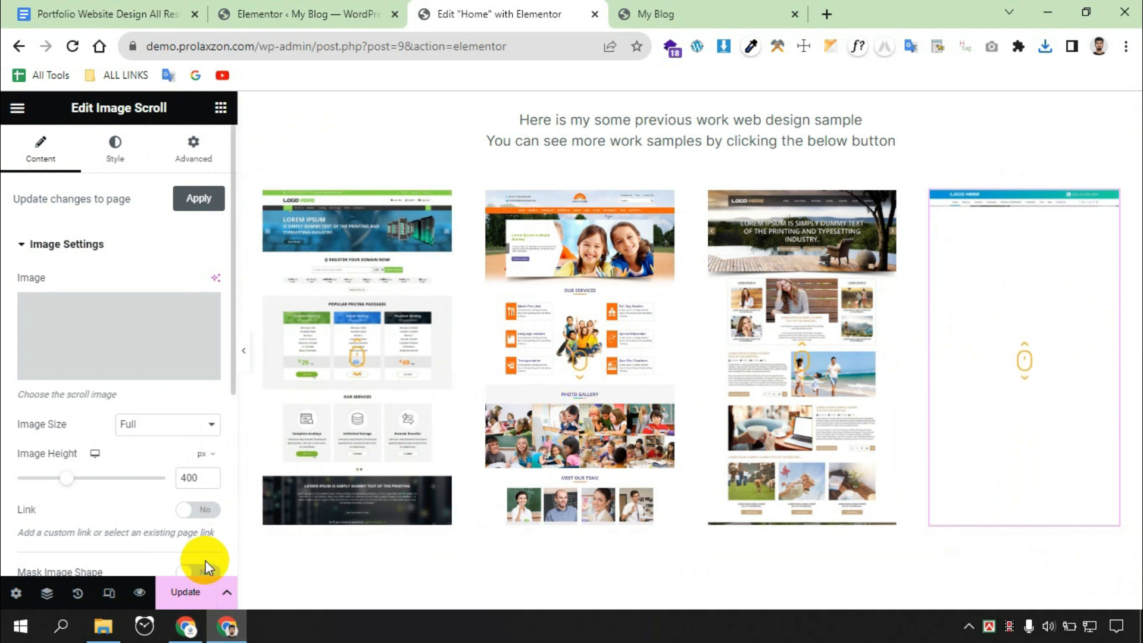
# Unlink the margin and padding values of the container holding the website designs and set its top padding to 70 px.
pyautogui.scroll(3, 684, 324)
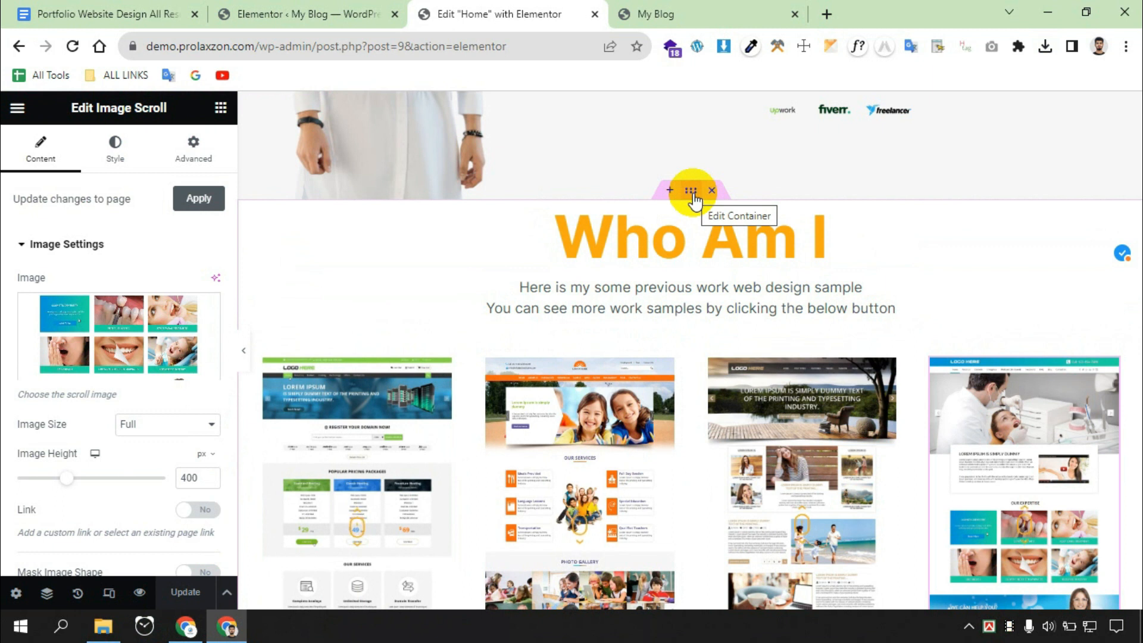
pyautogui.click(690, 190)
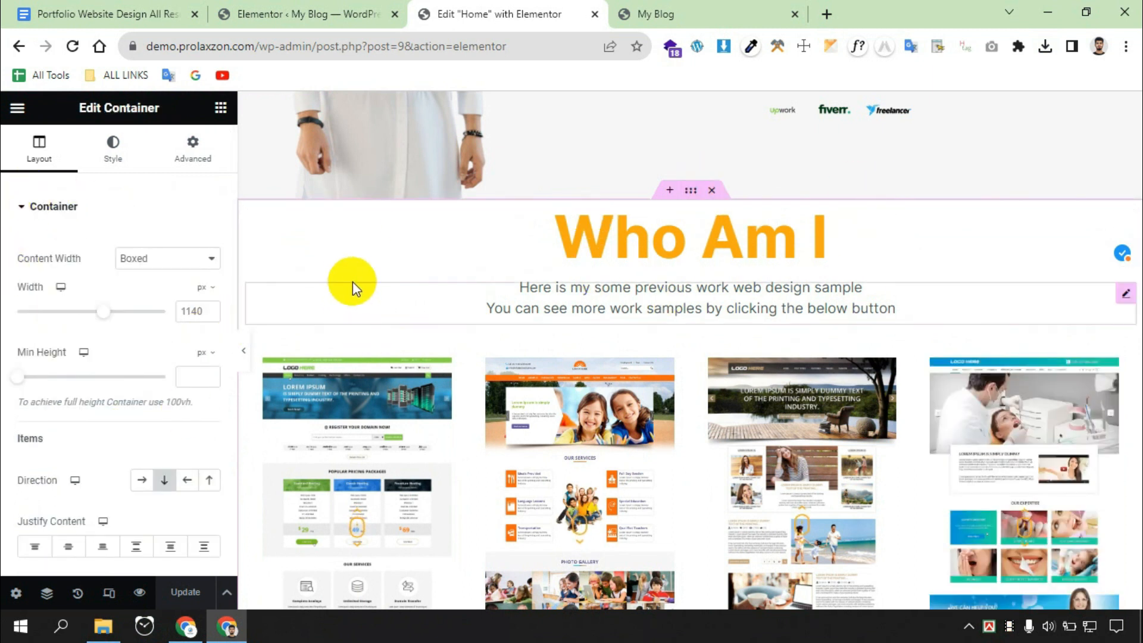
pyautogui.click(116, 147)
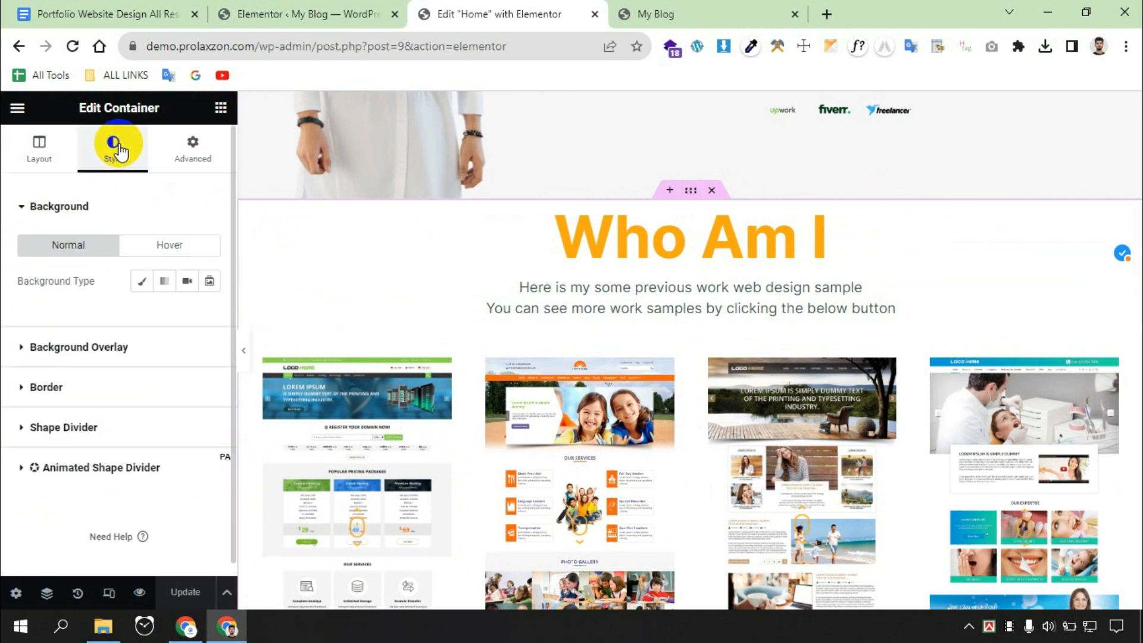
pyautogui.scroll(-3, 634, 393)
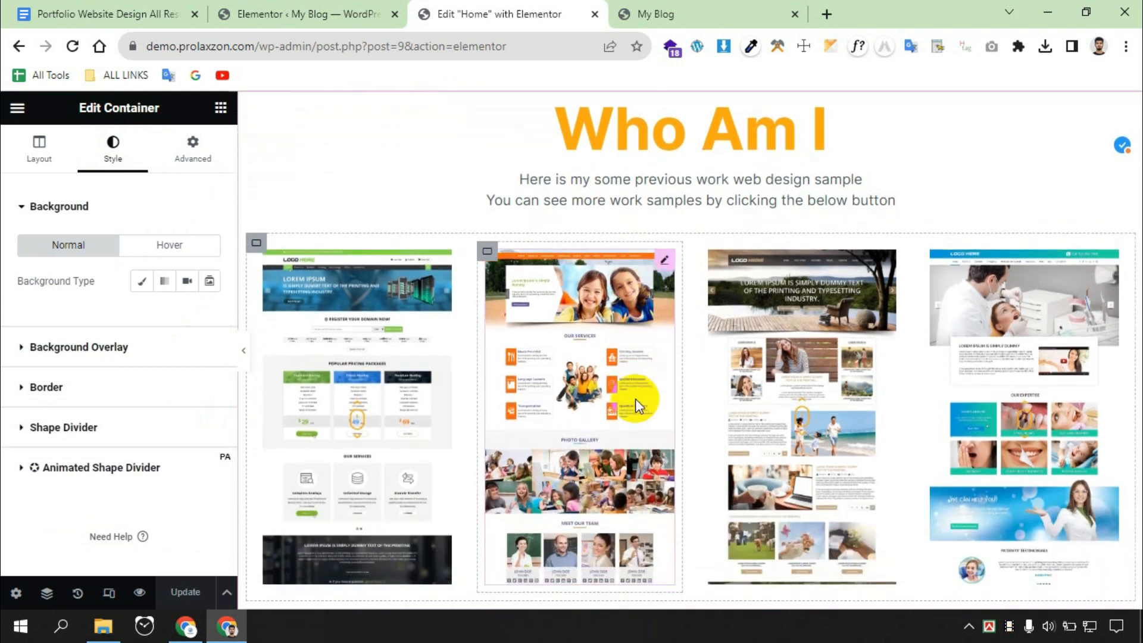
pyautogui.scroll(3, 363, 316)
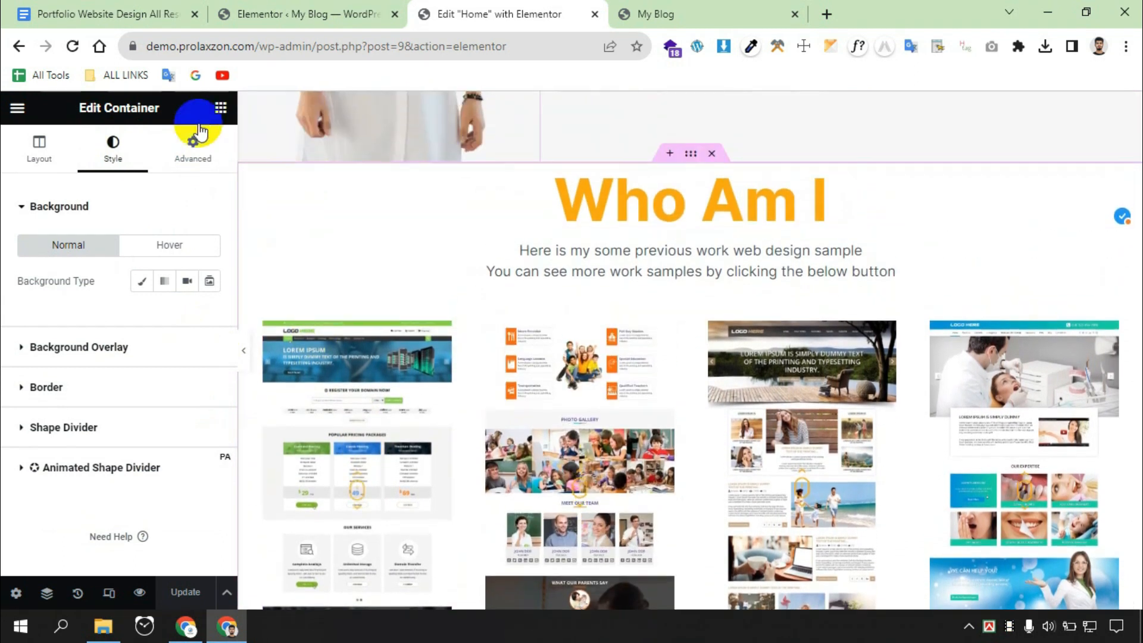
pyautogui.click(192, 147)
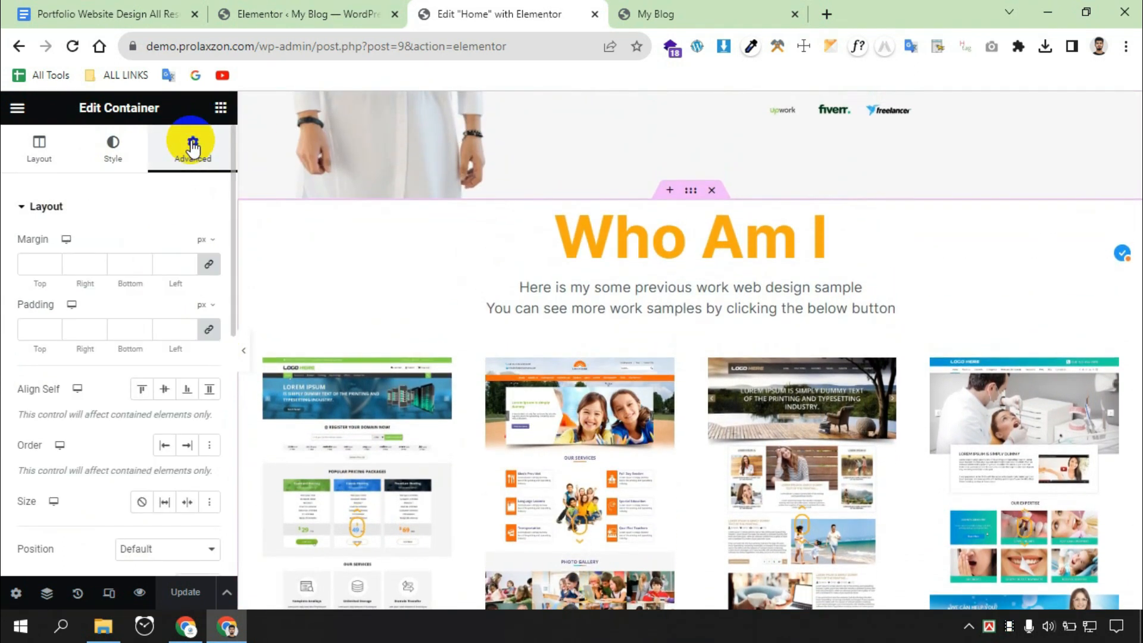
pyautogui.click(208, 263)
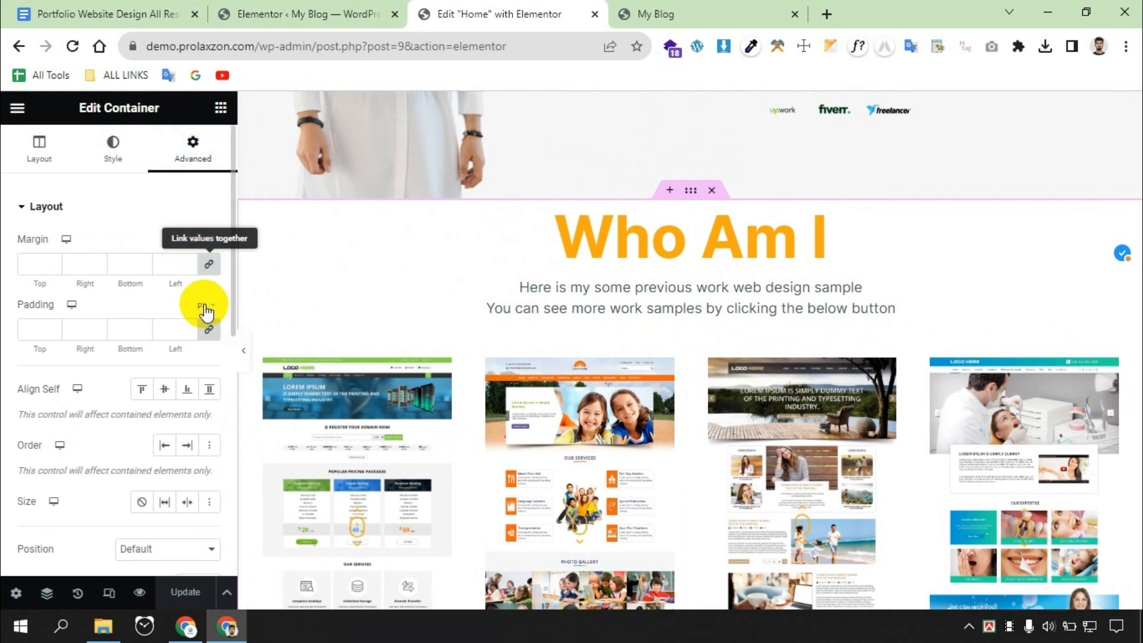
pyautogui.click(209, 330)
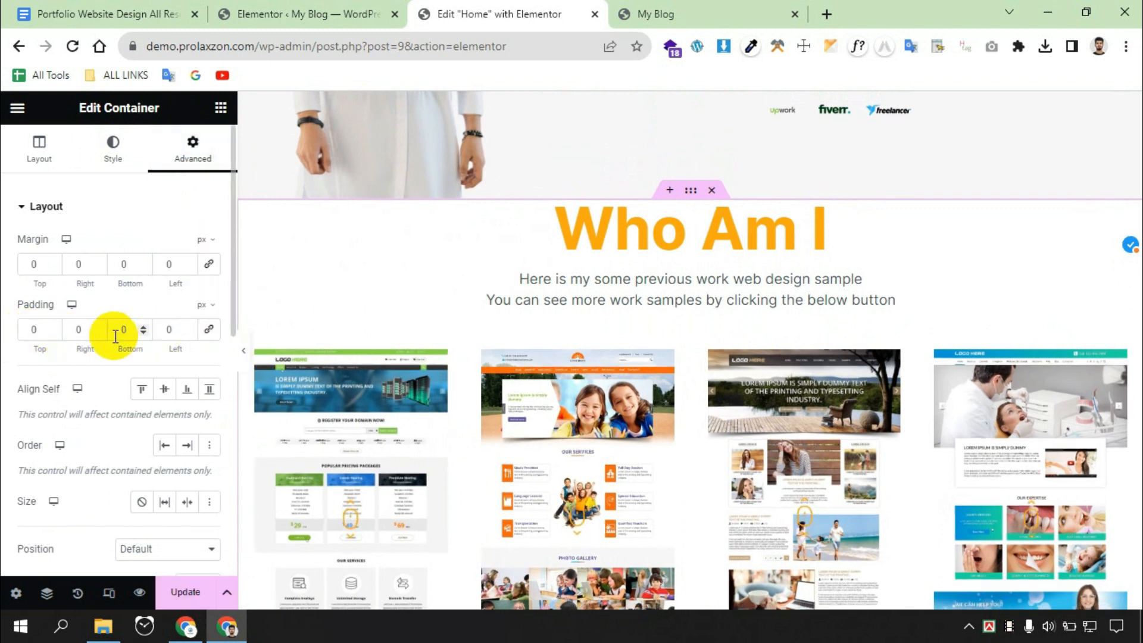
pyautogui.click(19, 333)
pyautogui.write('7')
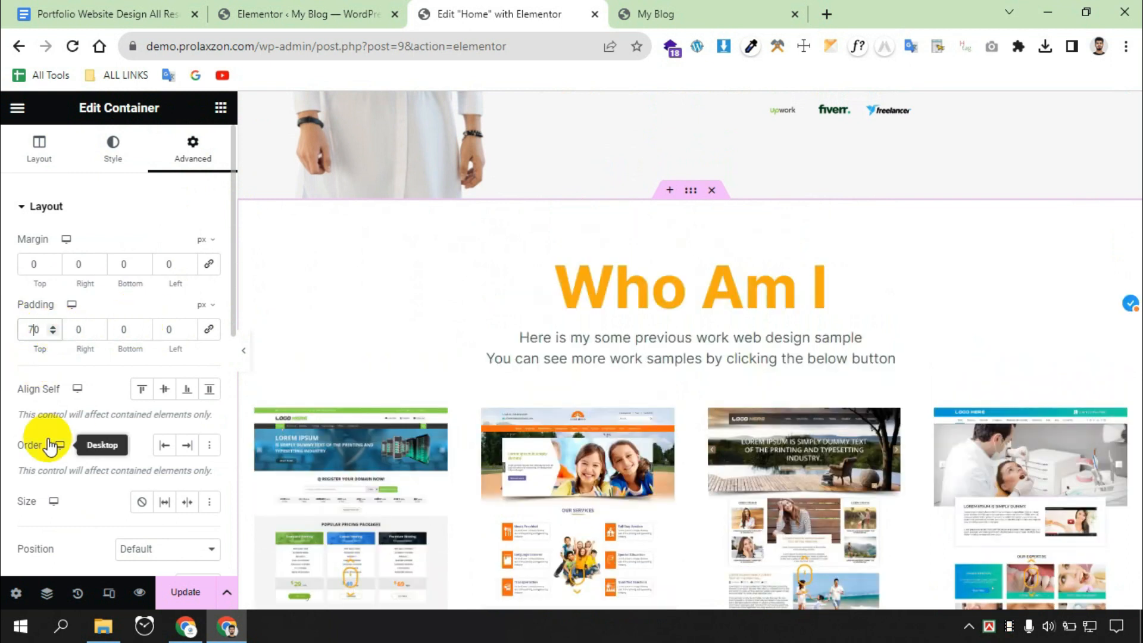
# Set the portfolio container's bottom padding to 50 px and update the page.
pyautogui.scroll(-1, 873, 321)
pyautogui.scroll(-6, 858, 354)
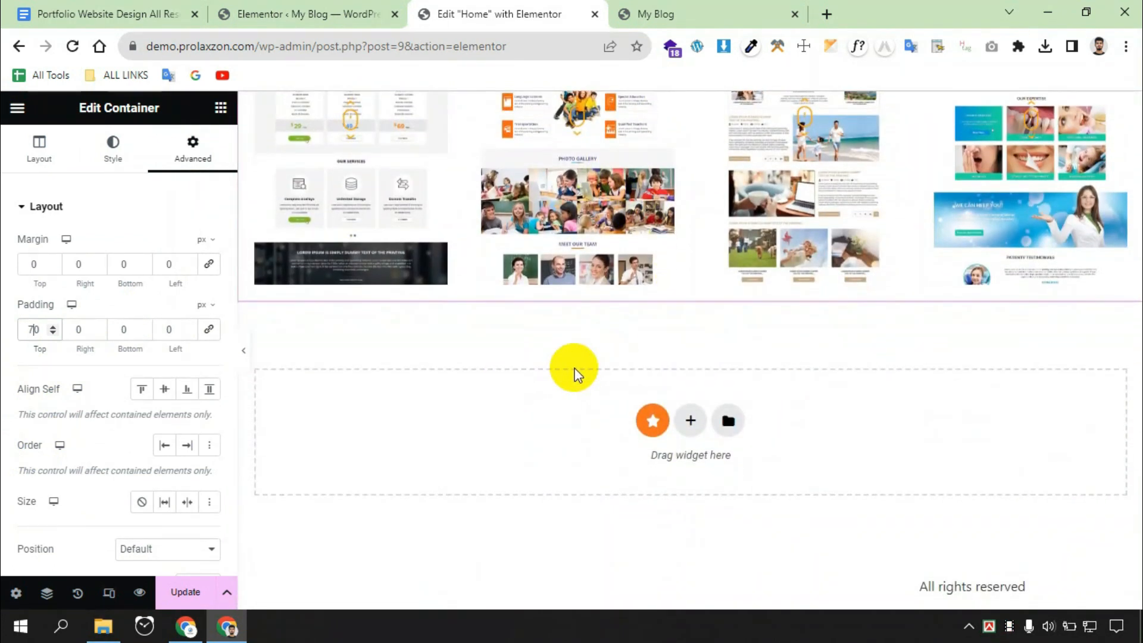
pyautogui.scroll(1, 574, 374)
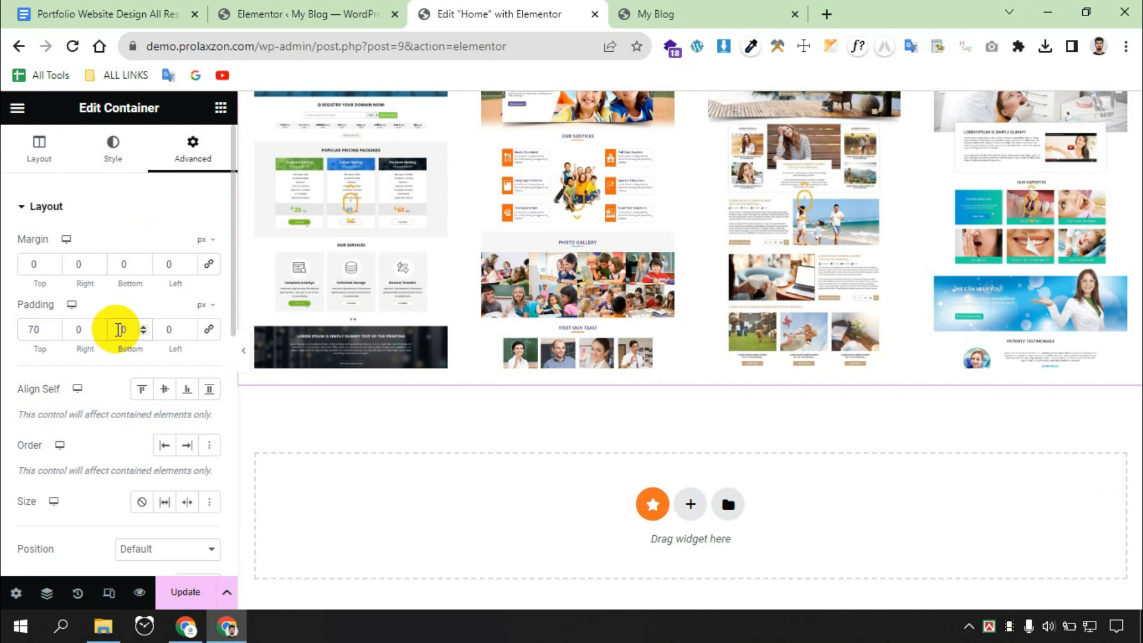
pyautogui.click(118, 329)
pyautogui.write('5')
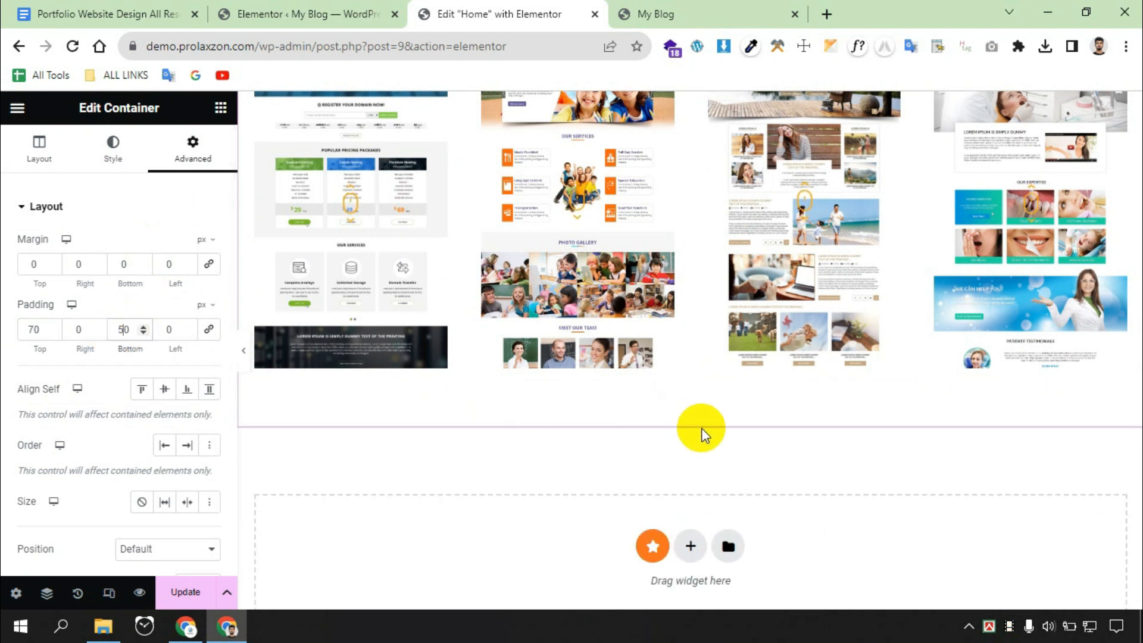
pyautogui.scroll(1, 619, 342)
pyautogui.scroll(1, 619, 342)
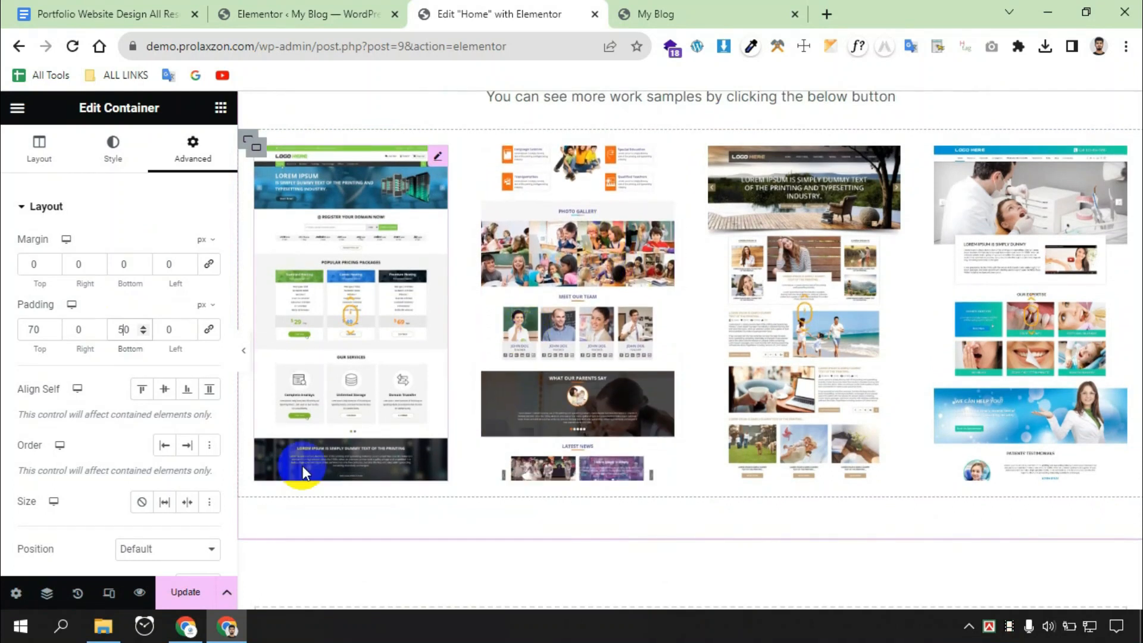
pyautogui.click(185, 595)
# Search the widgets for "di" and add a Divider between the Who Am I heading and the description text.
pyautogui.scroll(2, 934, 292)
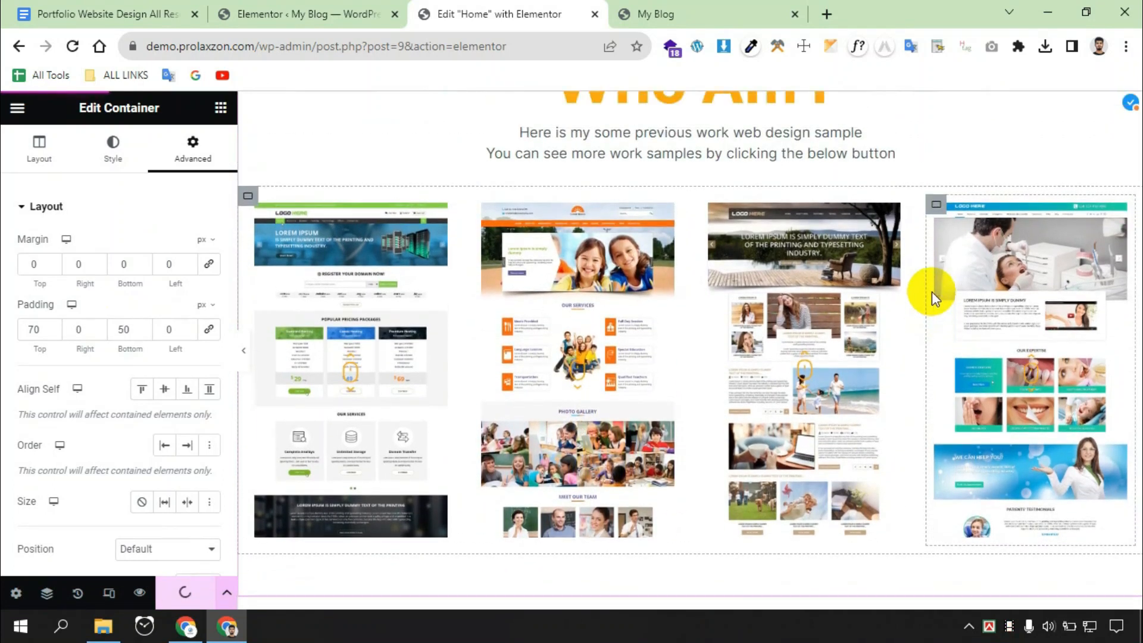
pyautogui.scroll(1, 926, 288)
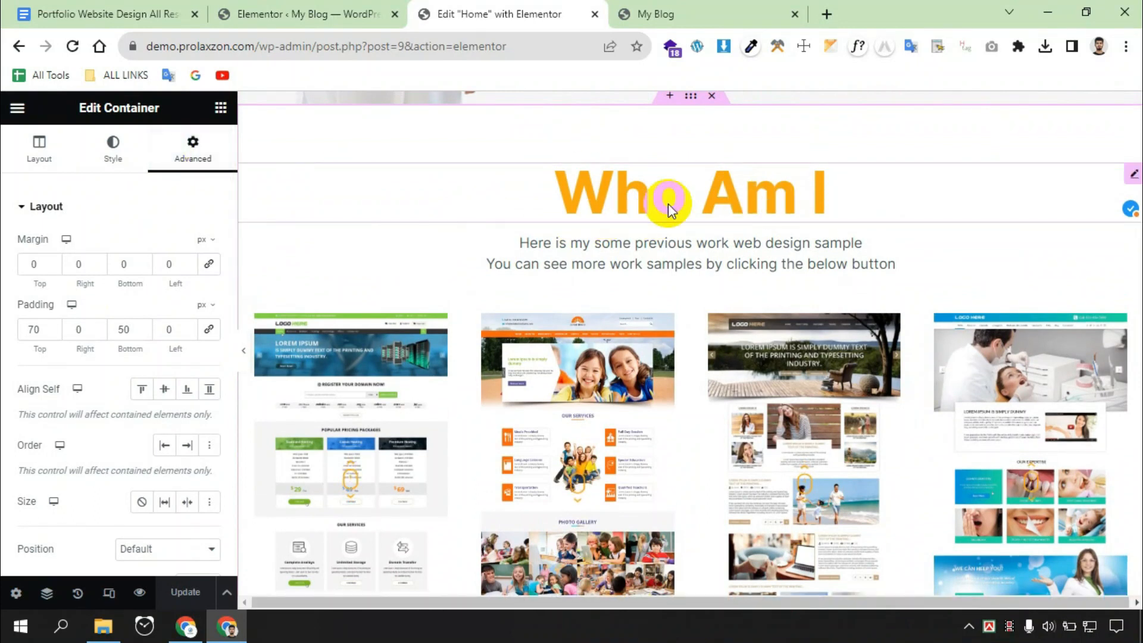
pyautogui.click(221, 108)
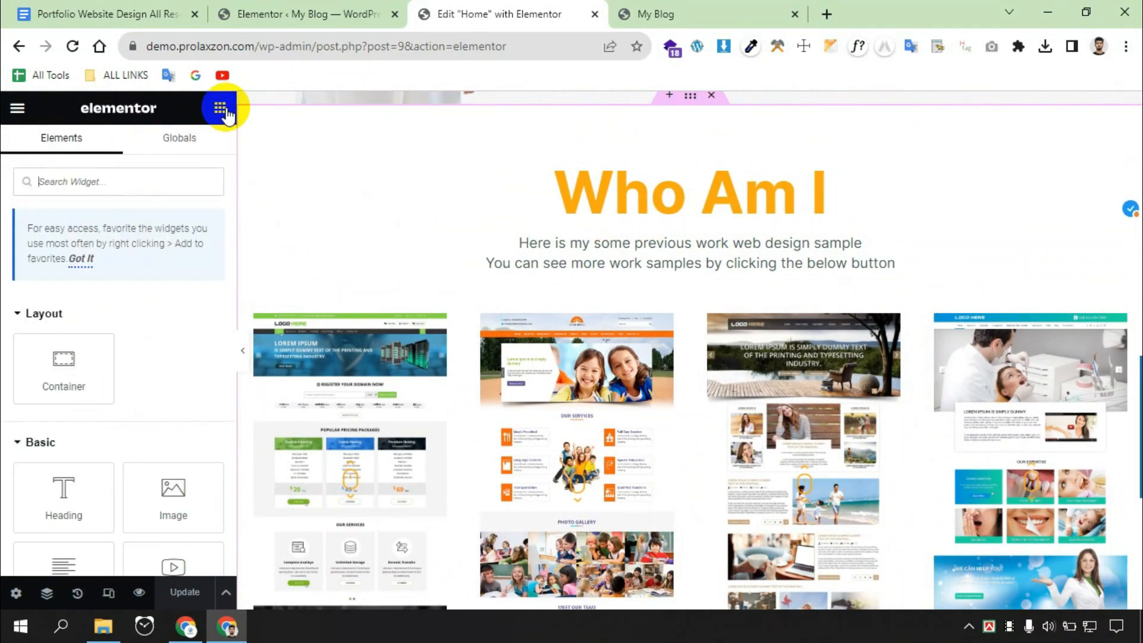
pyautogui.click(87, 186)
pyautogui.write('di')
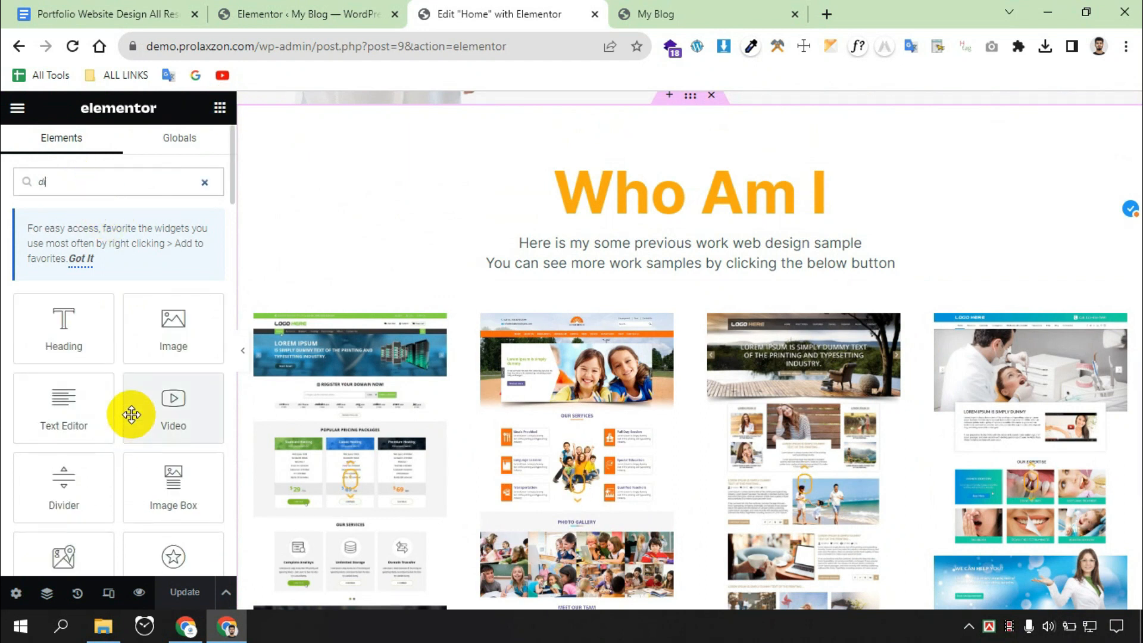
pyautogui.scroll(-2, 127, 408)
pyautogui.moveTo(58, 374); pyautogui.dragTo(650, 212)
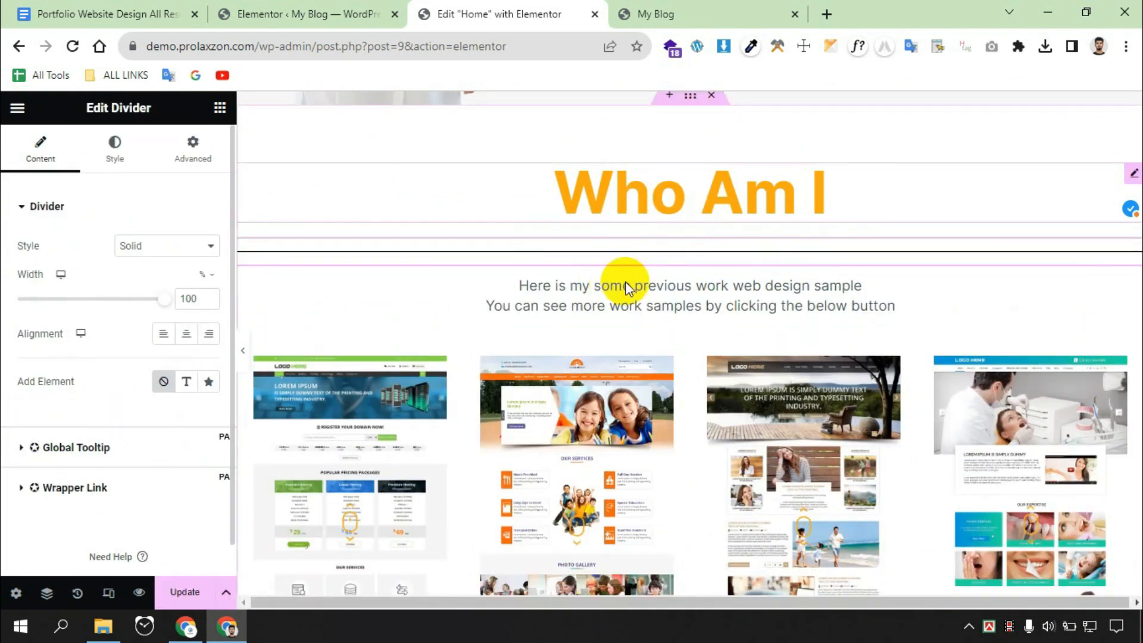
# Center-align the divider and set its width to 10%, after first trying 30%.
pyautogui.click(185, 334)
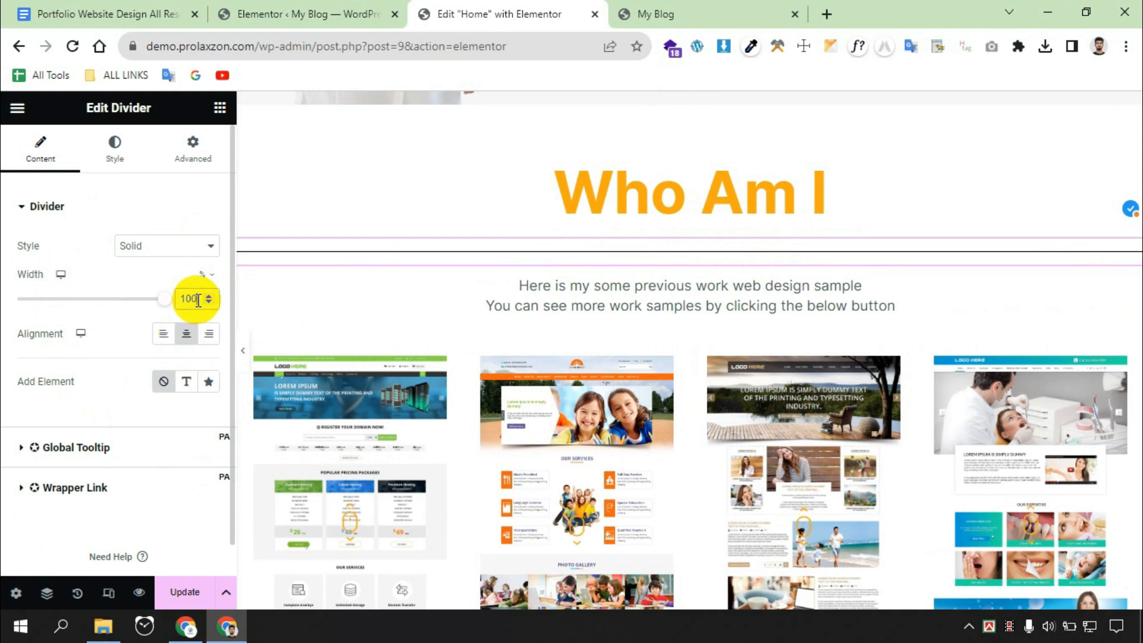
pyautogui.moveTo(198, 299); pyautogui.dragTo(170, 305)
pyautogui.write('3')
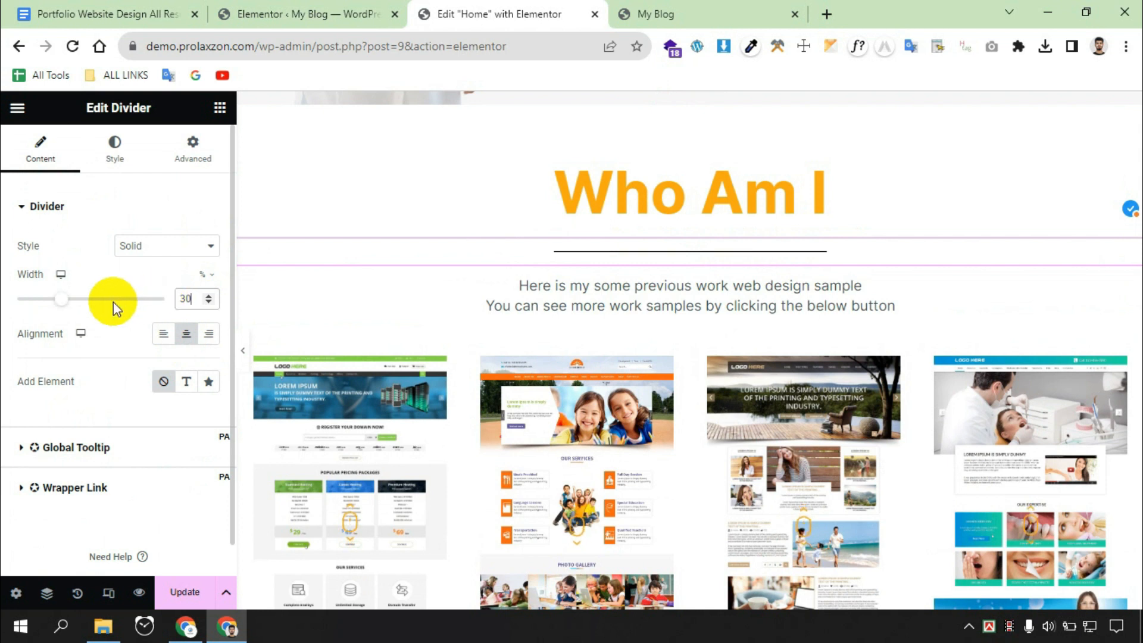
pyautogui.doubleClick(195, 303)
pyautogui.write('10')
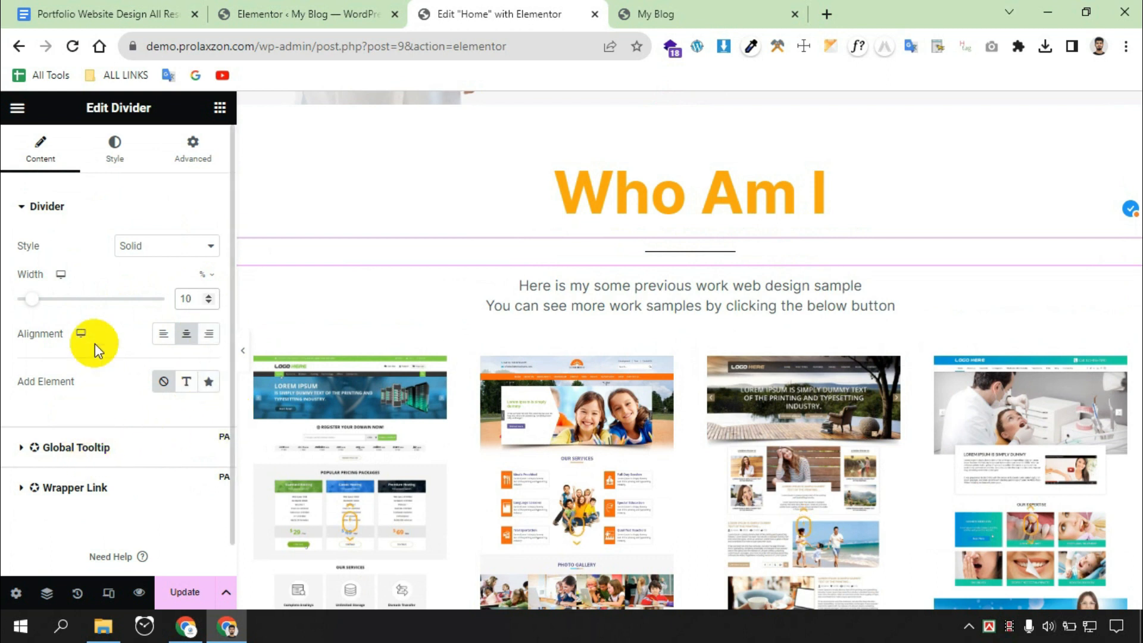
# Set the divider's color to the orange global color.
pyautogui.click(118, 162)
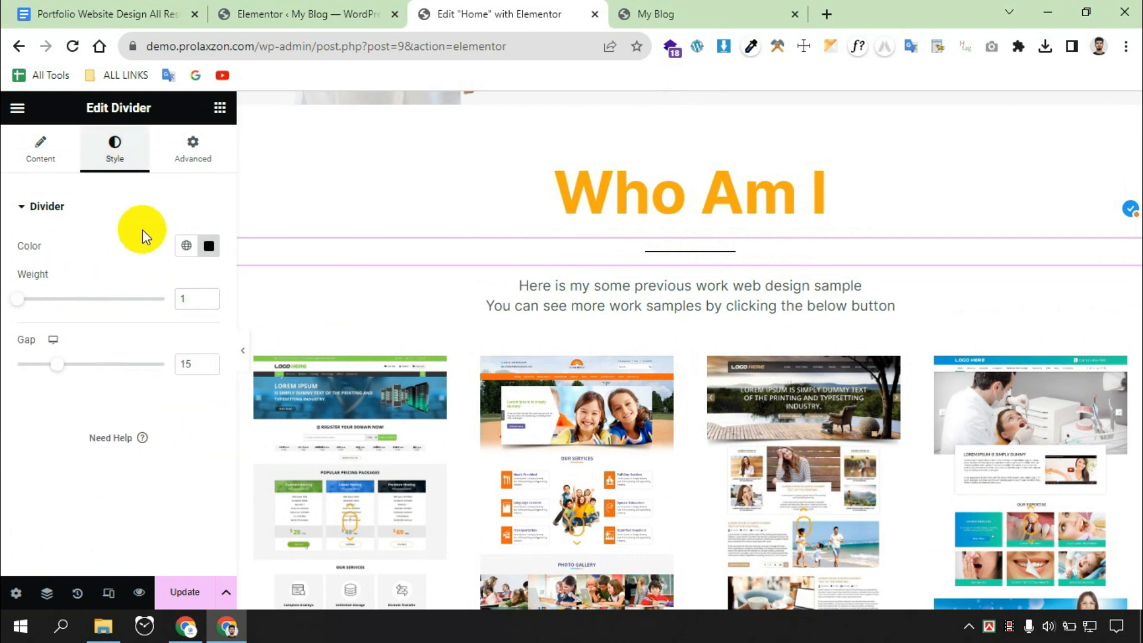
pyautogui.click(186, 245)
pyautogui.click(63, 324)
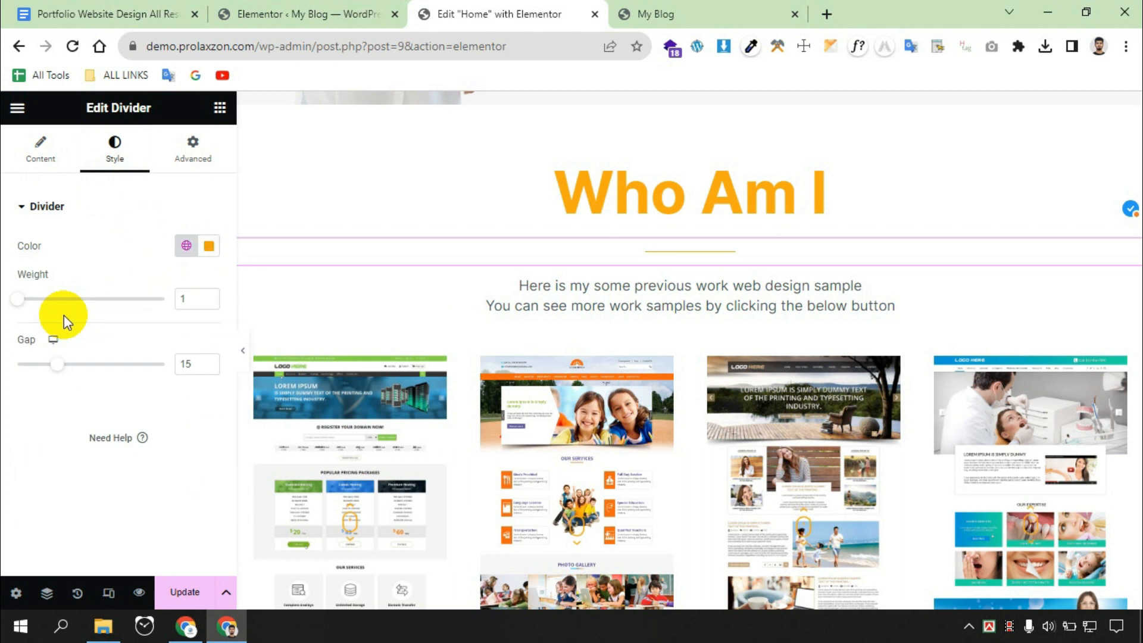
# Set the divider's weight to 2, after first trying 1.2, reduce its gap to 2, and update the page.
pyautogui.click(190, 297)
pyautogui.write('.2')
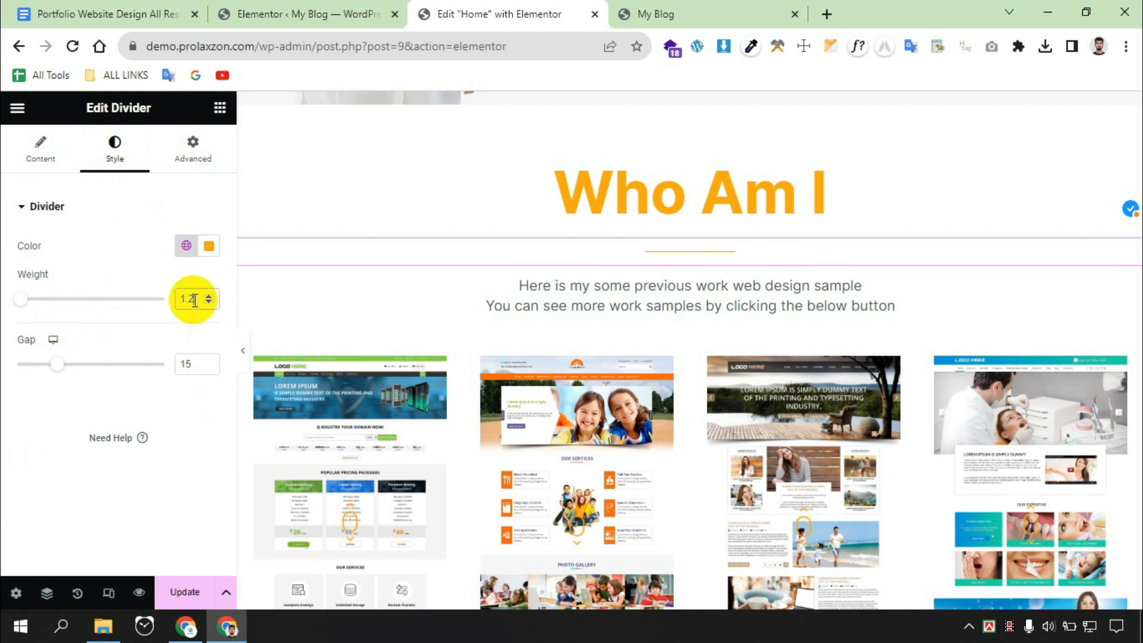
pyautogui.write('2')
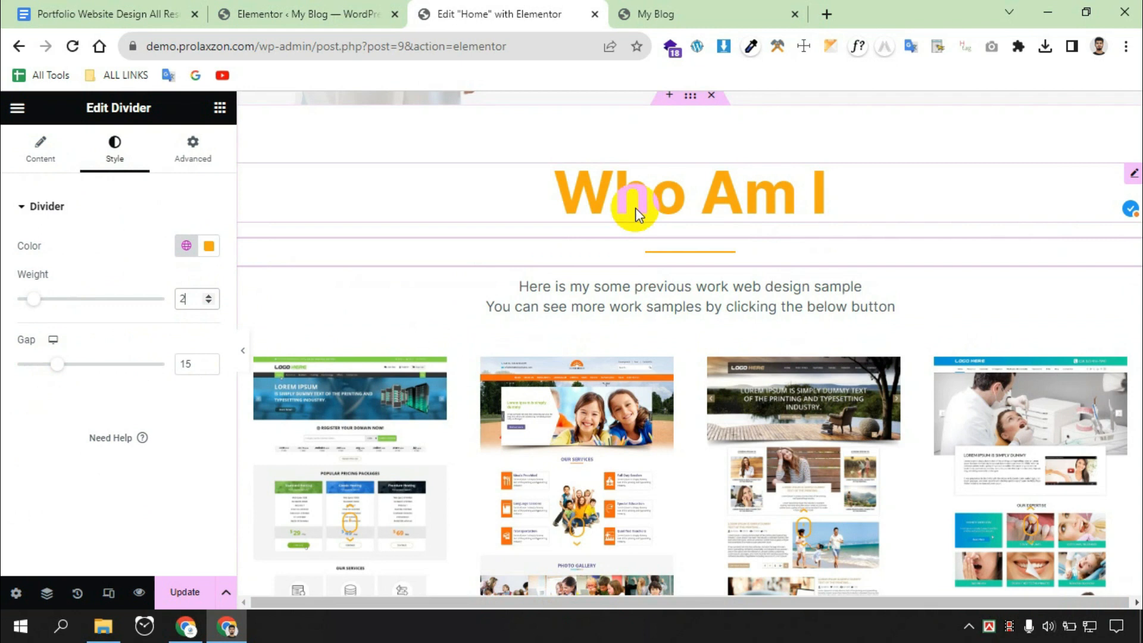
pyautogui.moveTo(52, 373); pyautogui.dragTo(4, 387)
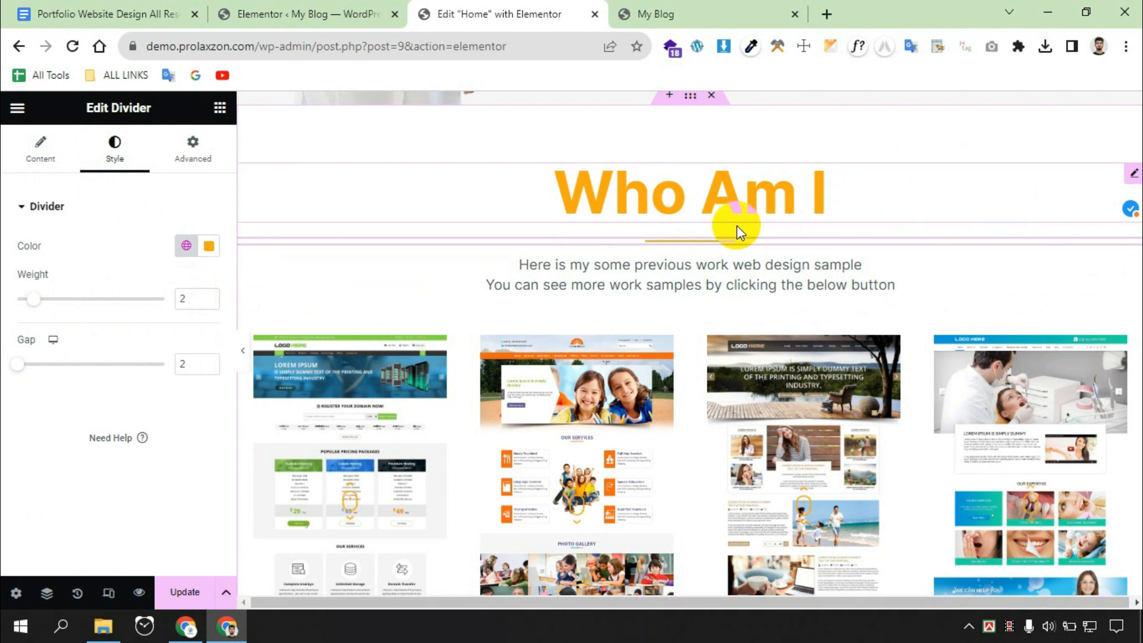
pyautogui.click(197, 589)
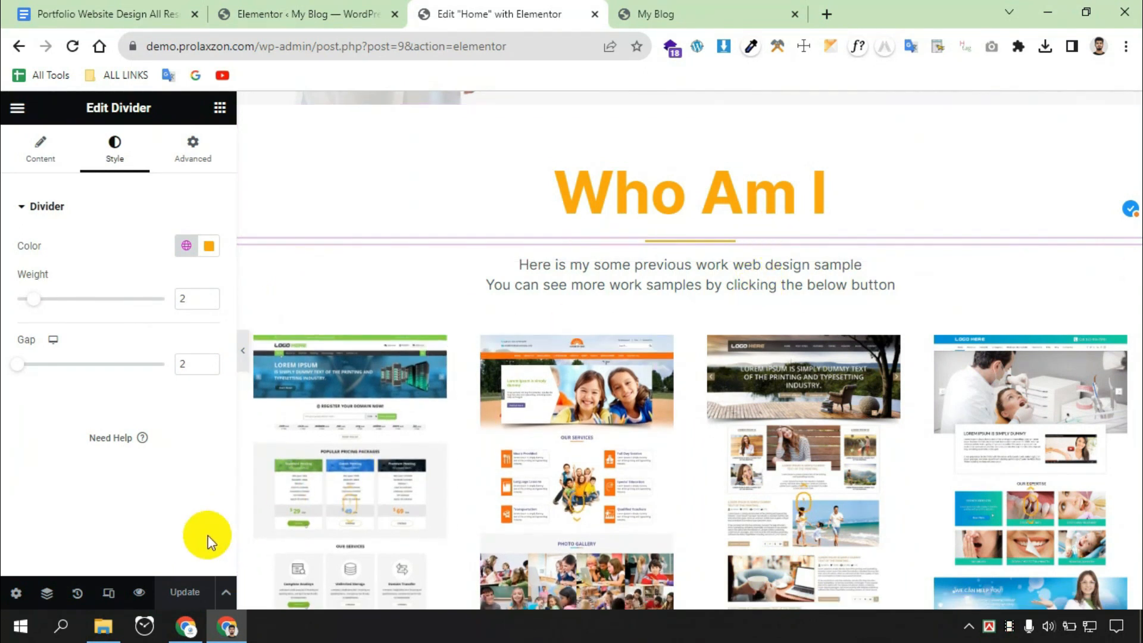
# Preview the page and examine the divider, the hover-scrolling portfolio designs and the overall layout from header to footer.
pyautogui.click(139, 593)
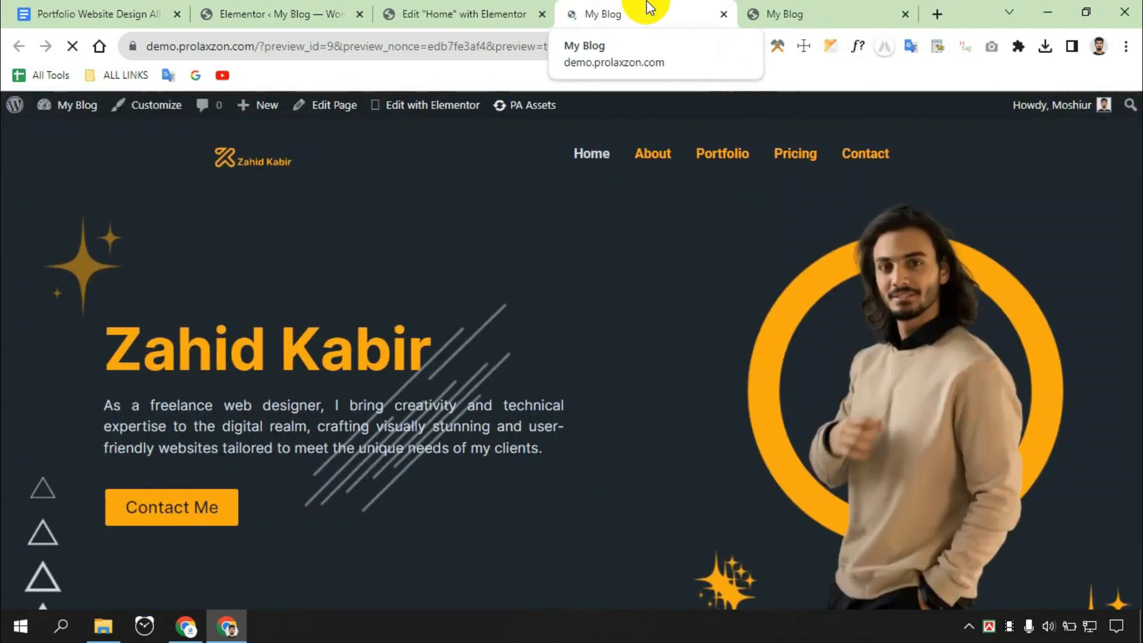
pyautogui.scroll(-10, 596, 305)
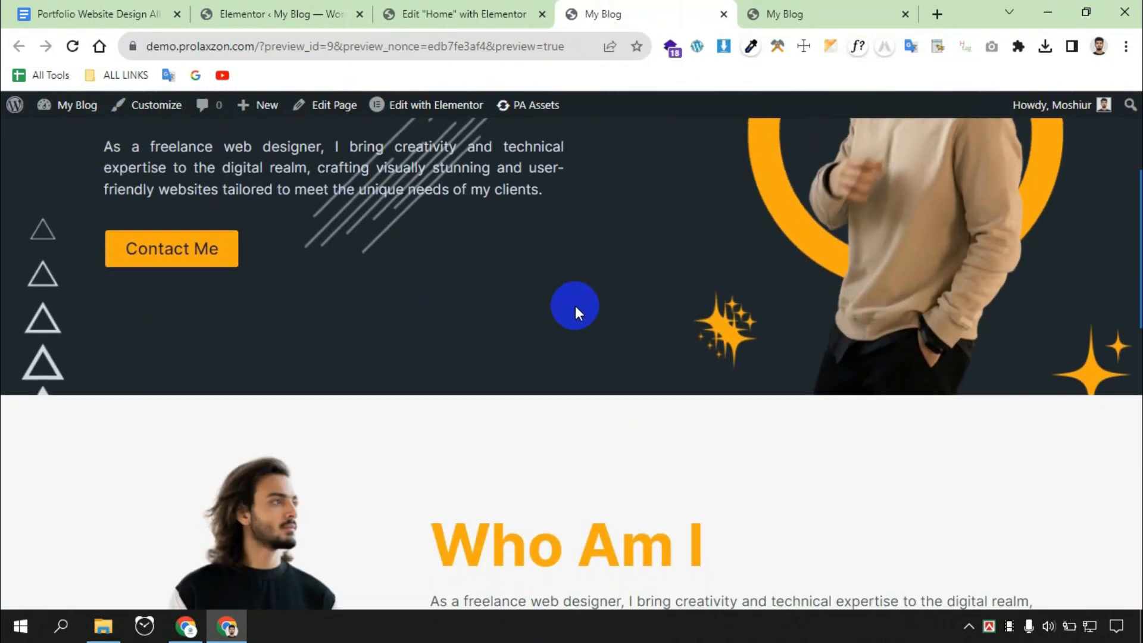
pyautogui.scroll(-5, 781, 252)
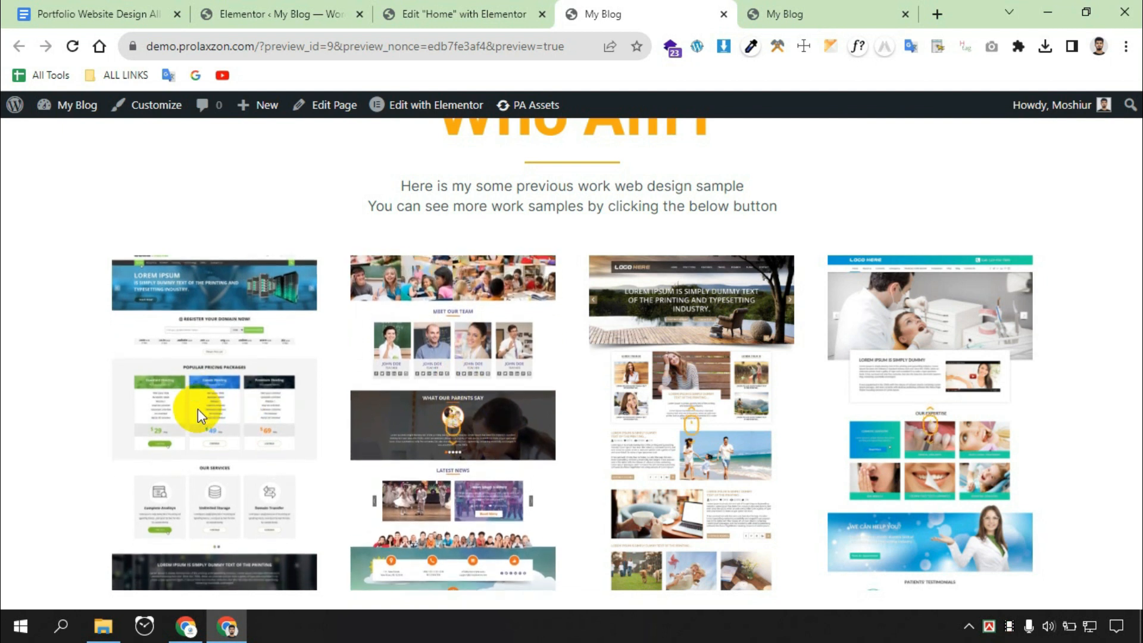
pyautogui.scroll(-2, 911, 412)
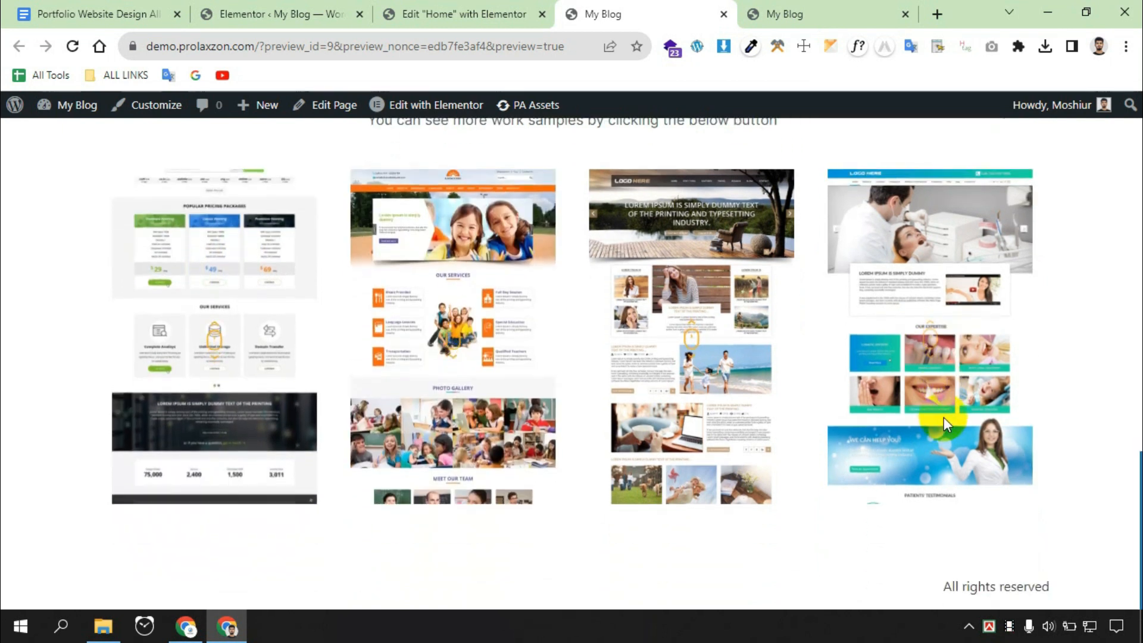
pyautogui.scroll(10, 893, 337)
pyautogui.scroll(5, 892, 334)
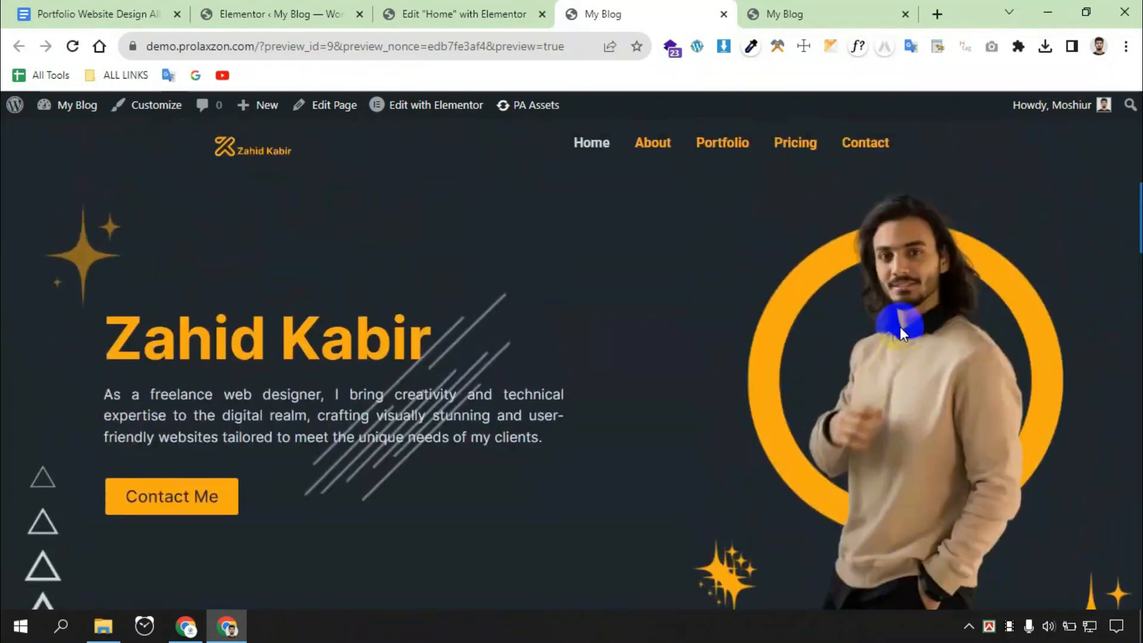
pyautogui.scroll(-5, 869, 277)
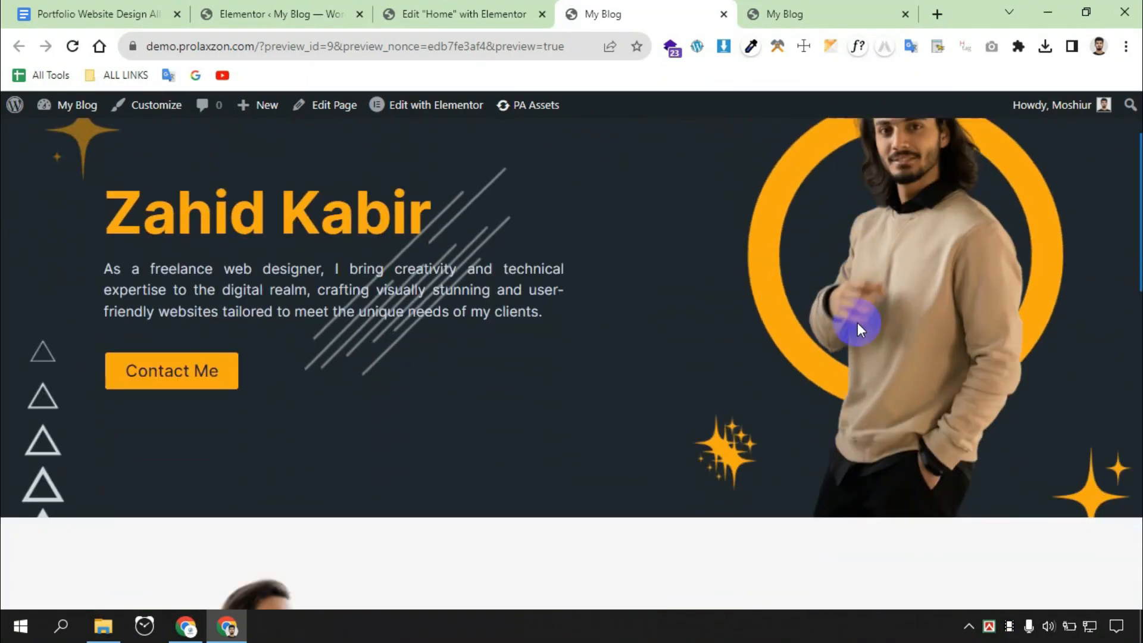
pyautogui.scroll(-3, 858, 344)
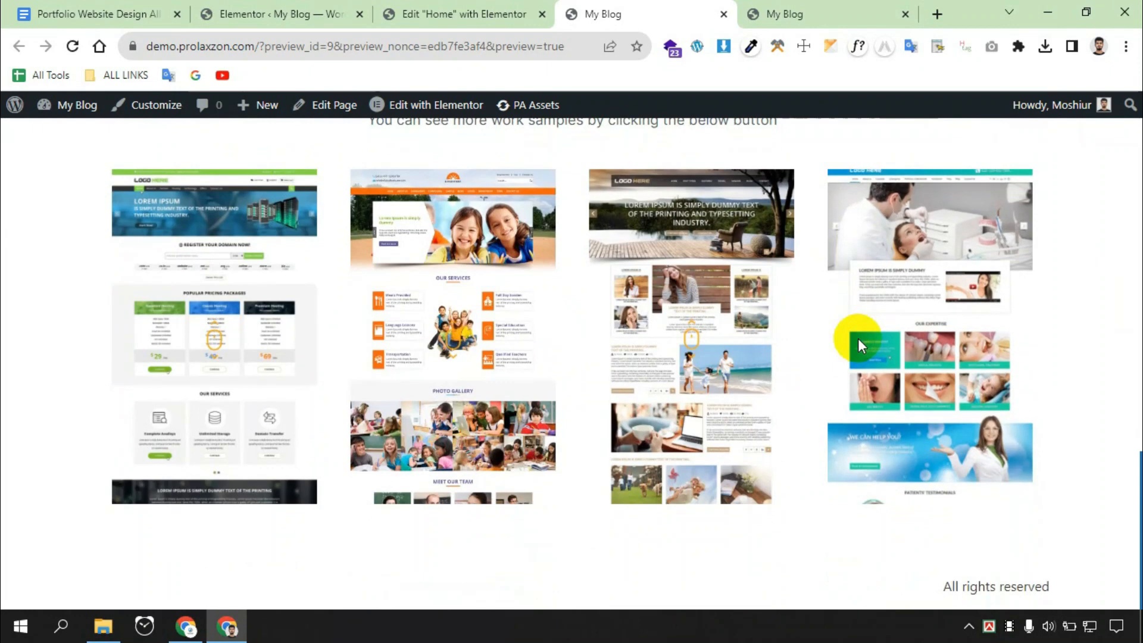